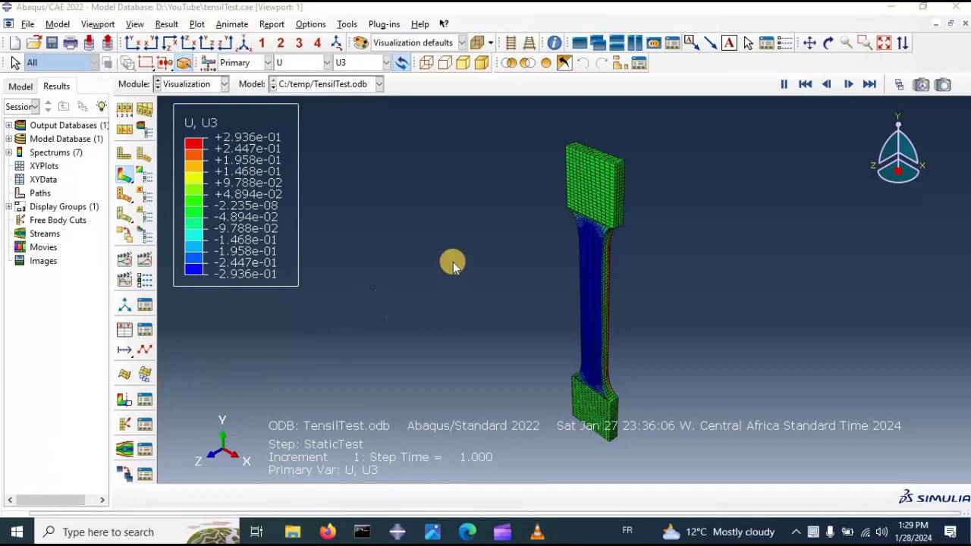
Step: Switch to the Mesh module and dock the floating toolbar in the toolbar row above
click(190, 85)
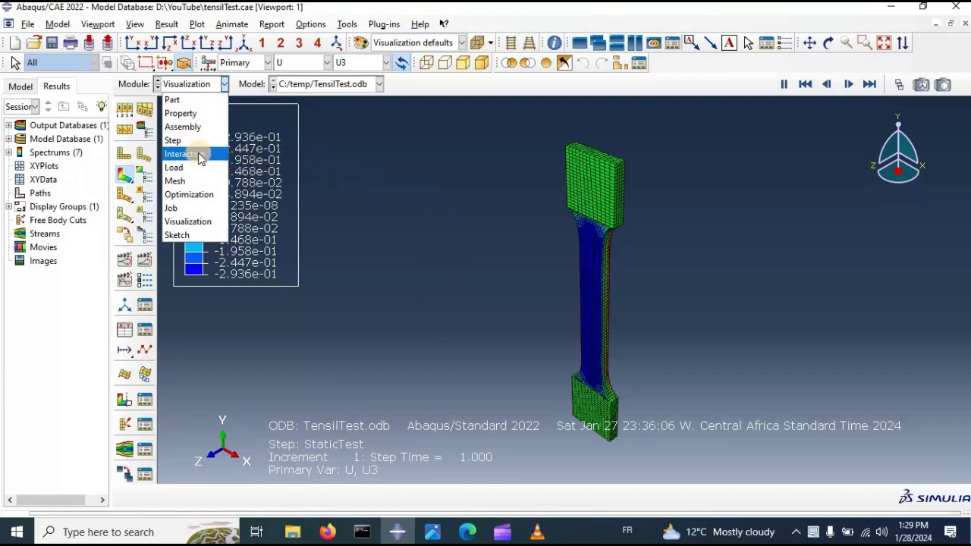
click(186, 182)
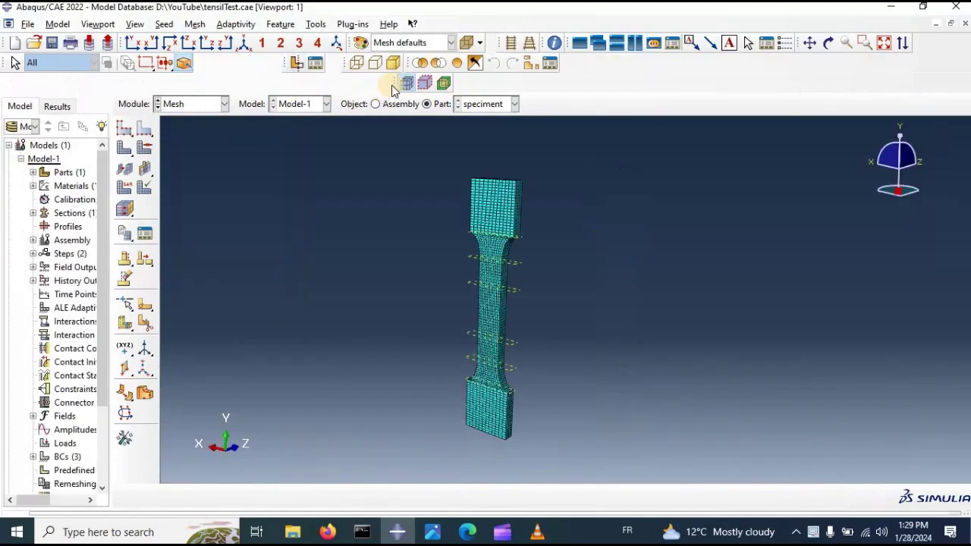
drag(396, 84, 561, 63)
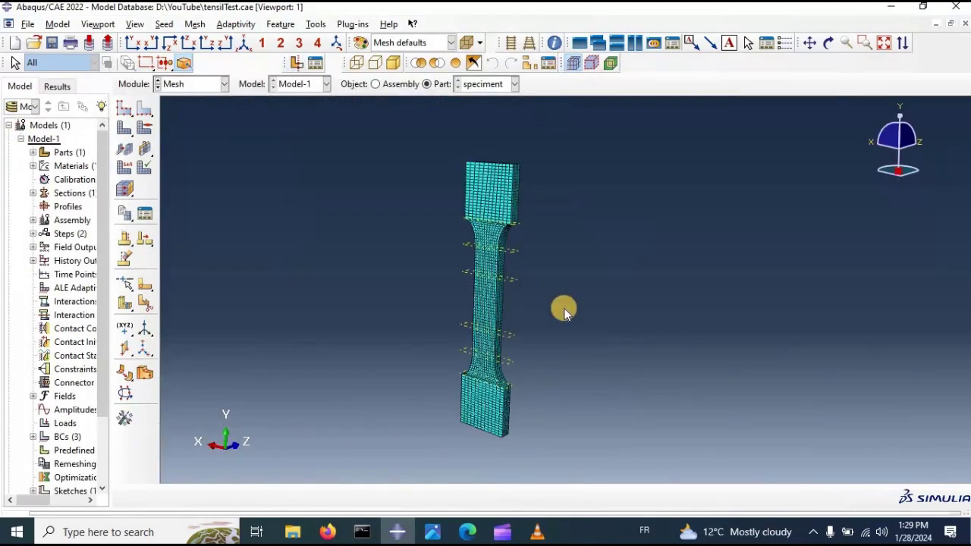
Step: Delete the existing native mesh from the whole specimen part
scroll(494, 214, down, 5)
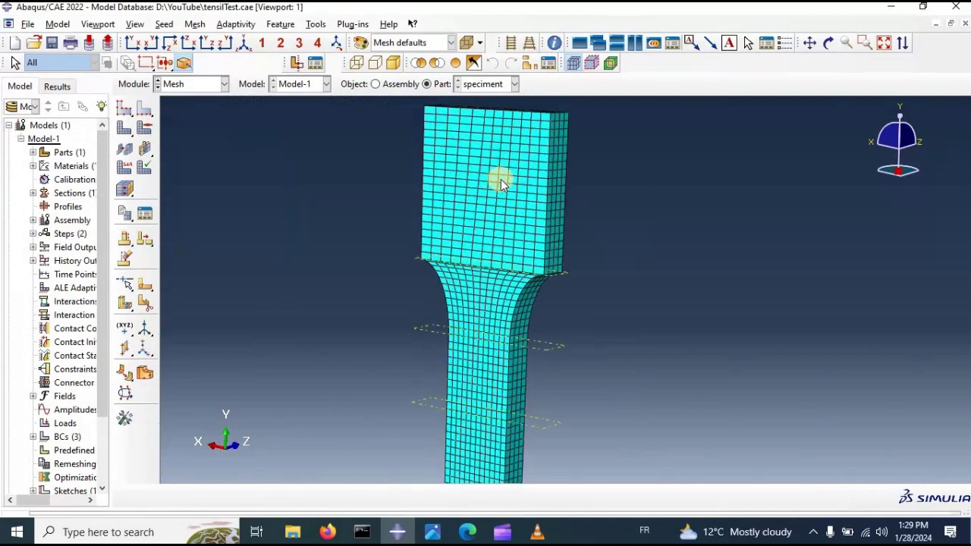
scroll(528, 182, up, 4)
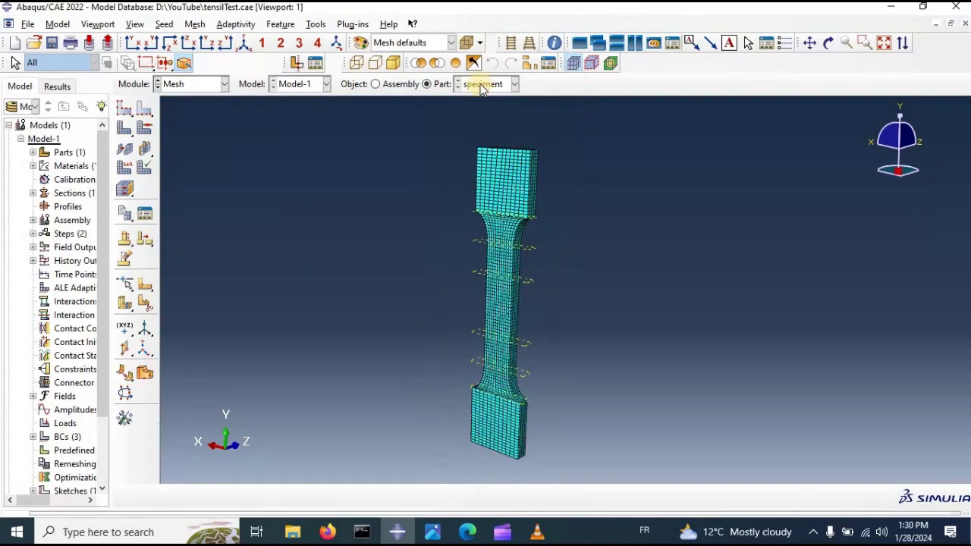
click(829, 43)
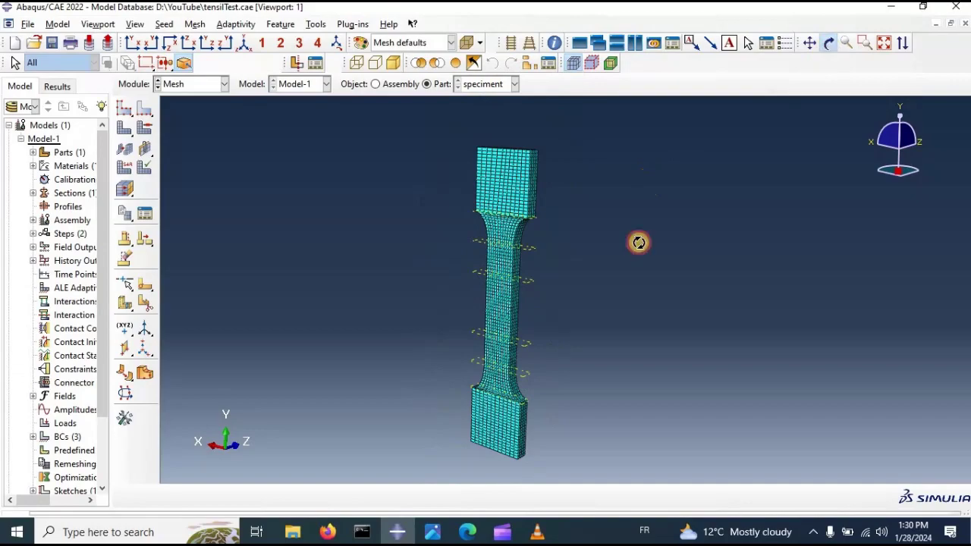
drag(481, 277, 554, 210)
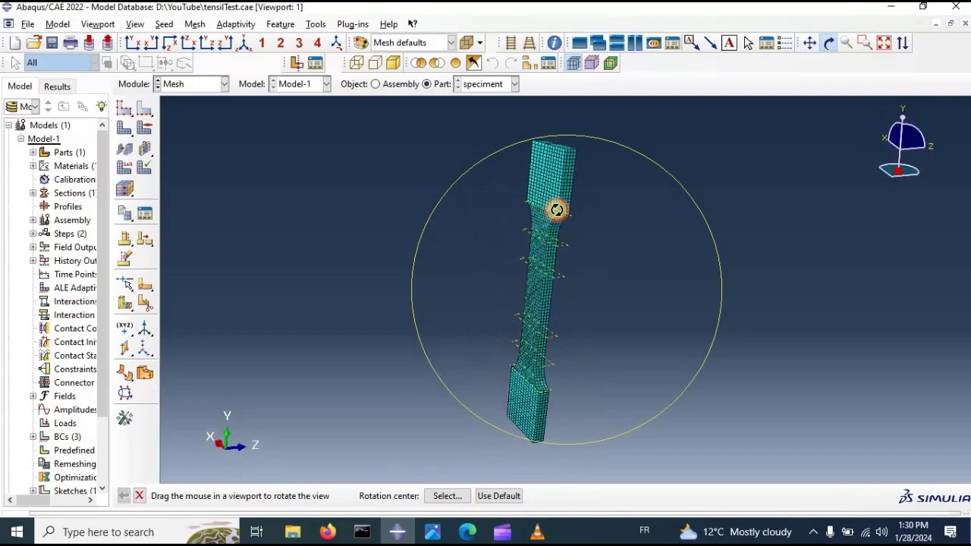
drag(539, 332, 557, 133)
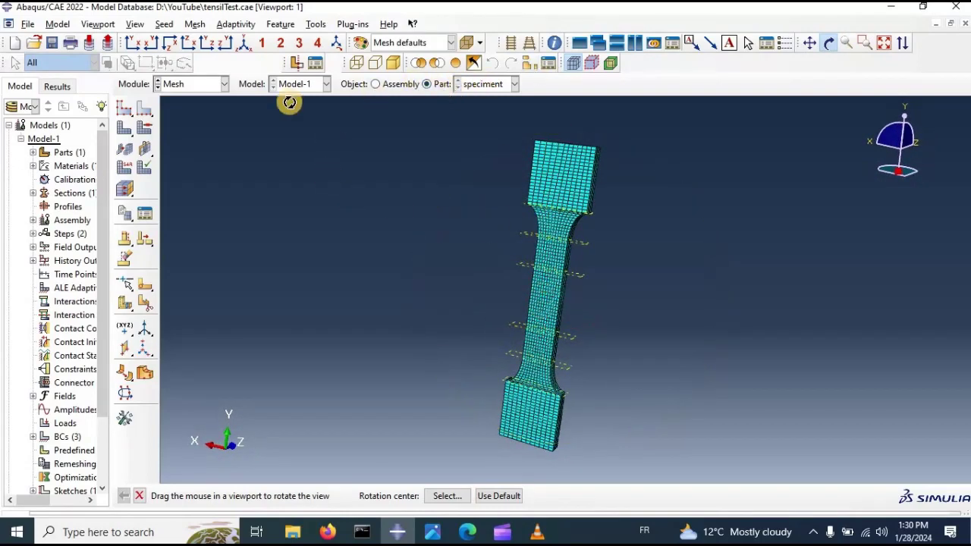
click(126, 130)
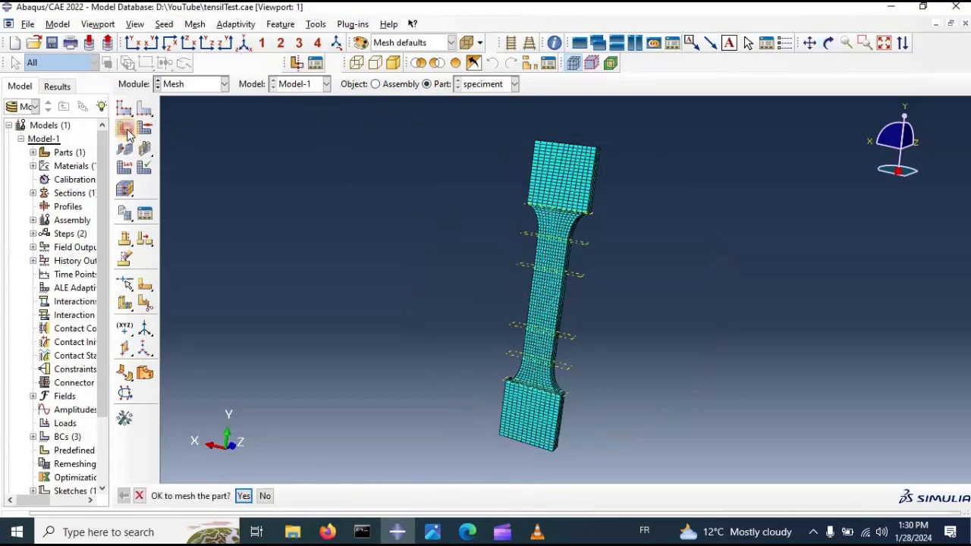
drag(128, 135, 187, 130)
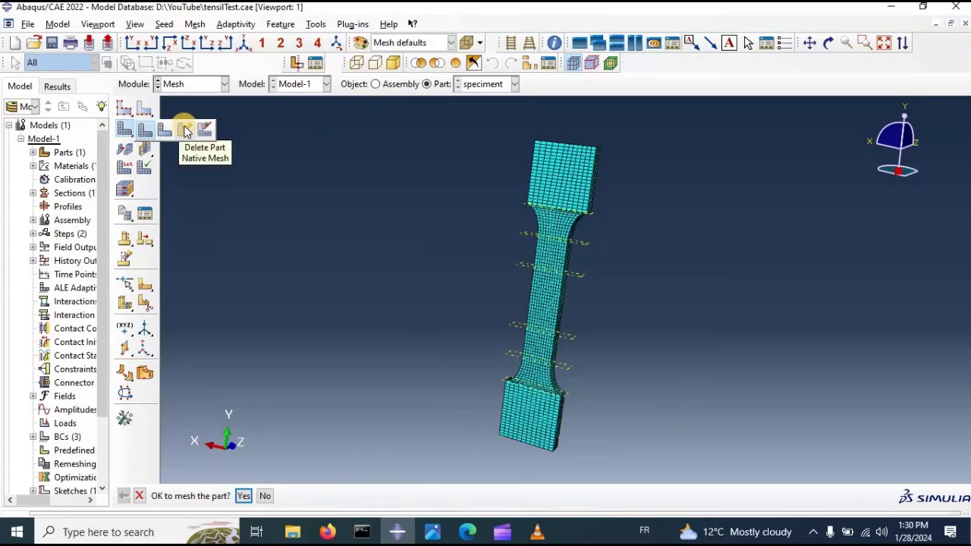
drag(187, 131, 186, 131)
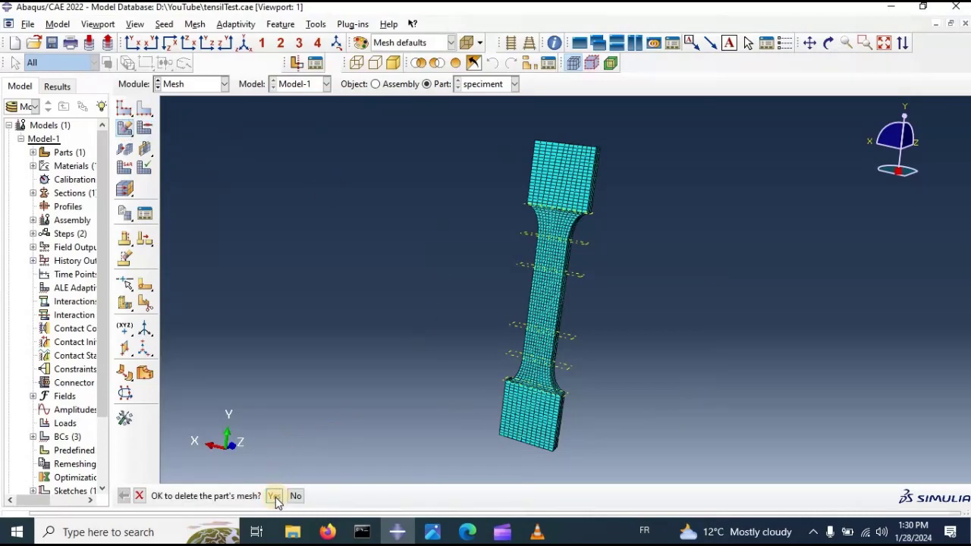
click(277, 498)
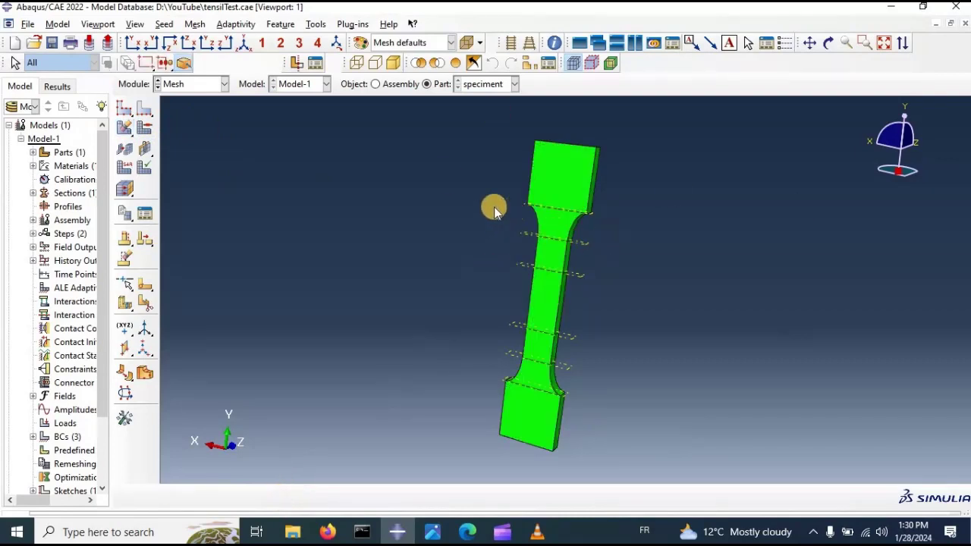
Step: Create a three-point datum plane lengthwise through the specimen's middle, using edge midpoints at the upper shoulder, gauge section and upper end
scroll(560, 191, up, 1)
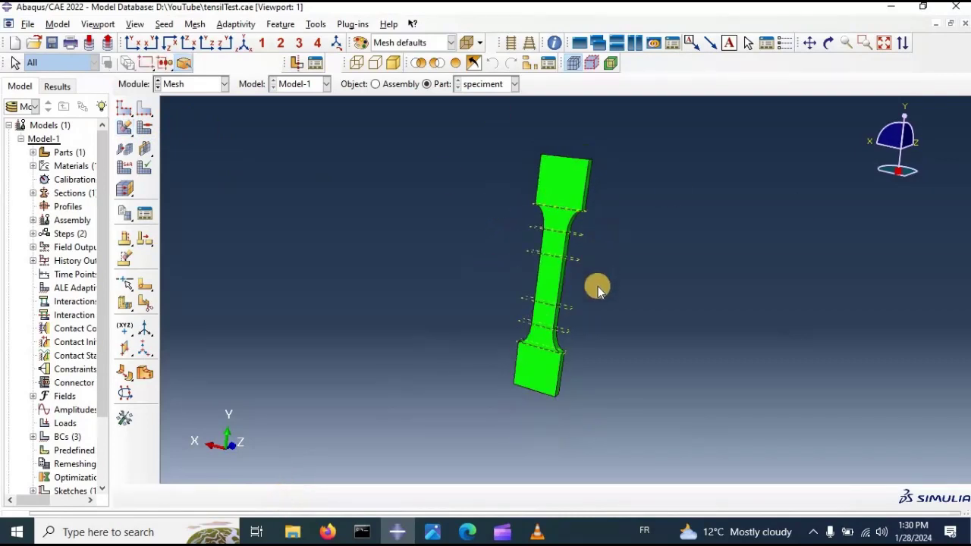
scroll(562, 253, down, 1)
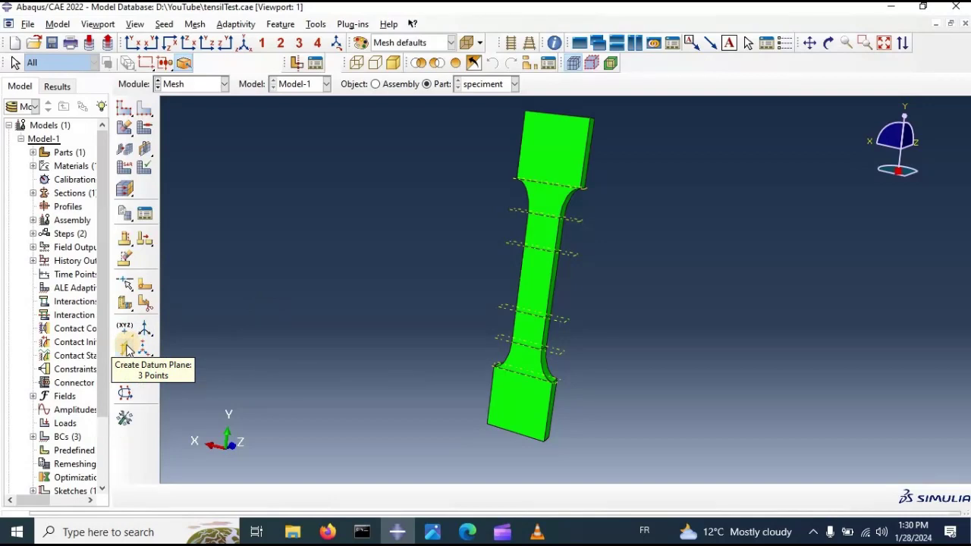
click(127, 349)
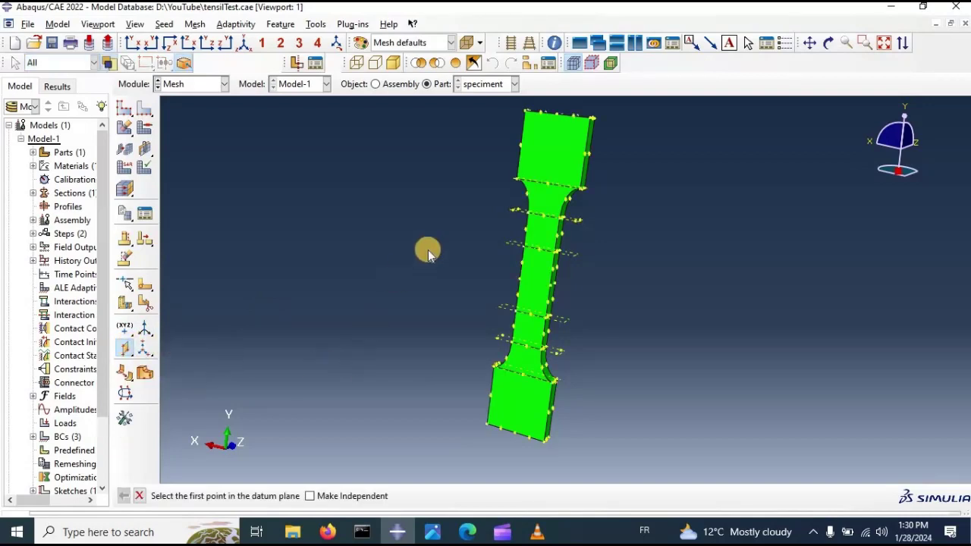
click(547, 185)
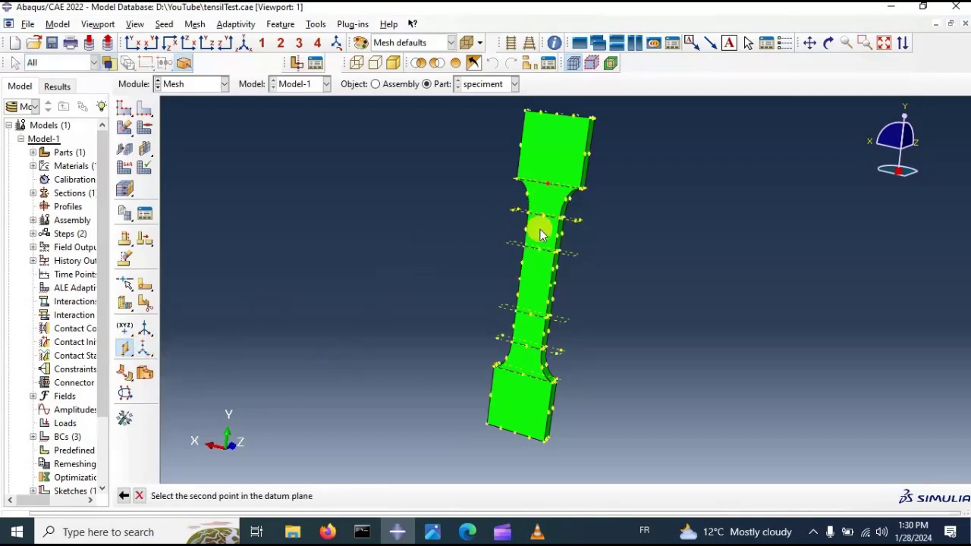
click(540, 248)
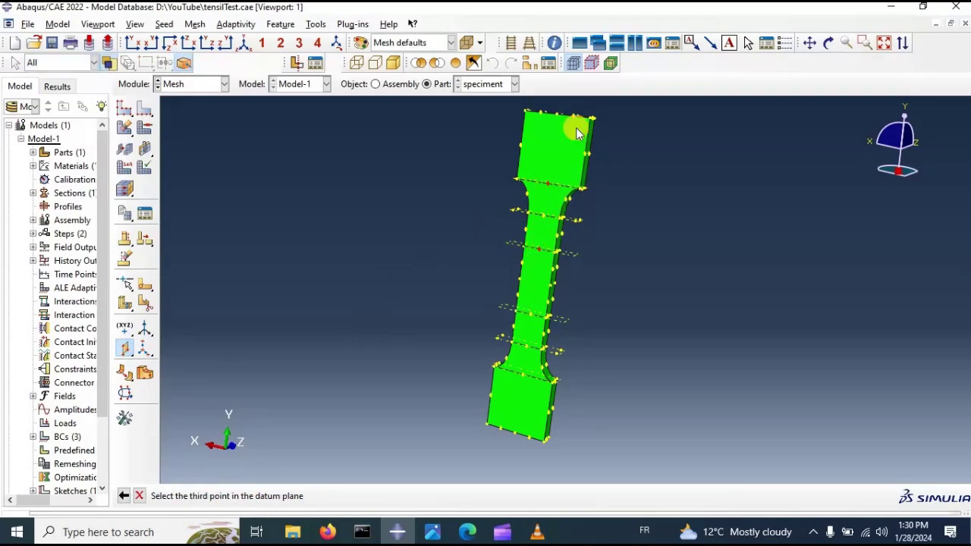
ctrl+alt+drag(613, 141, 522, 155)
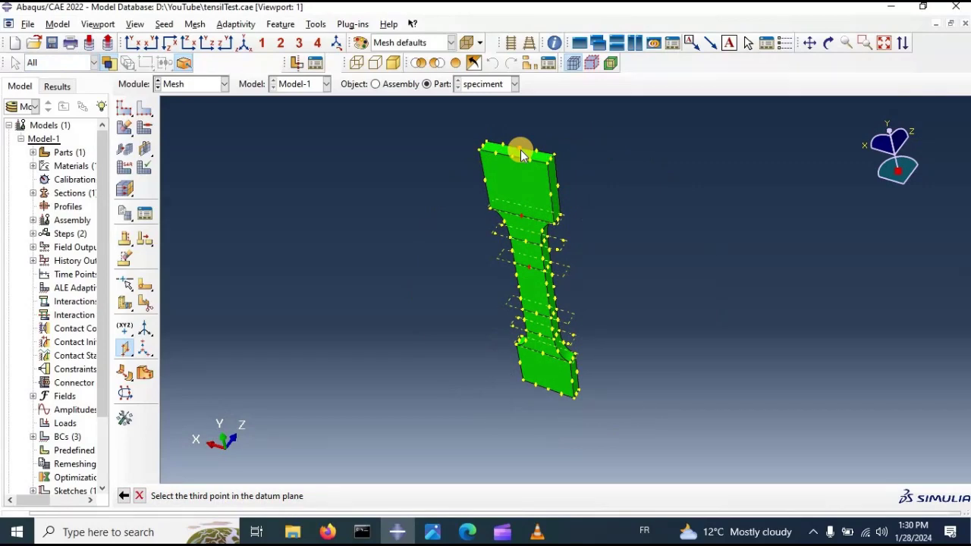
click(521, 154)
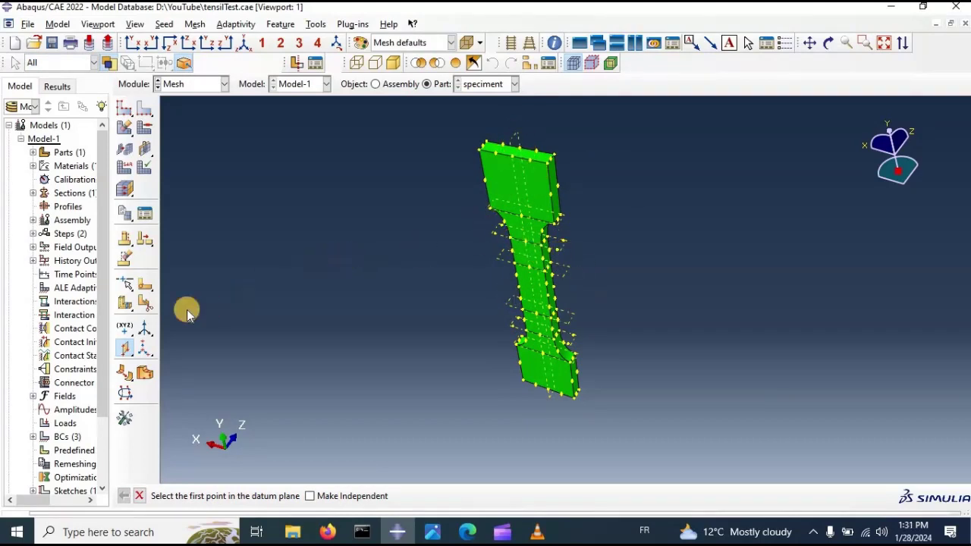
Step: Partition all the specimen's cells with the new lengthwise datum plane, using the Use datum plane method, and finish partitioning
click(145, 306)
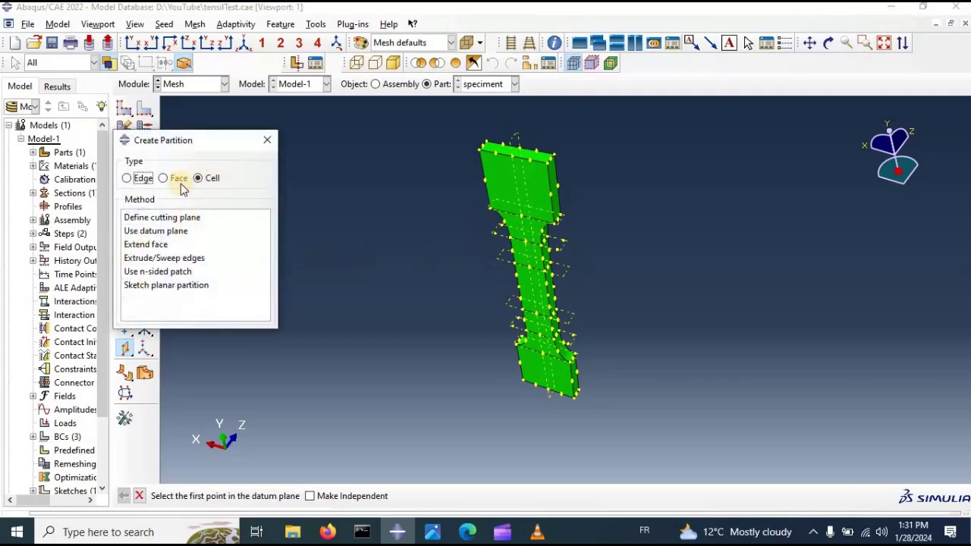
click(165, 232)
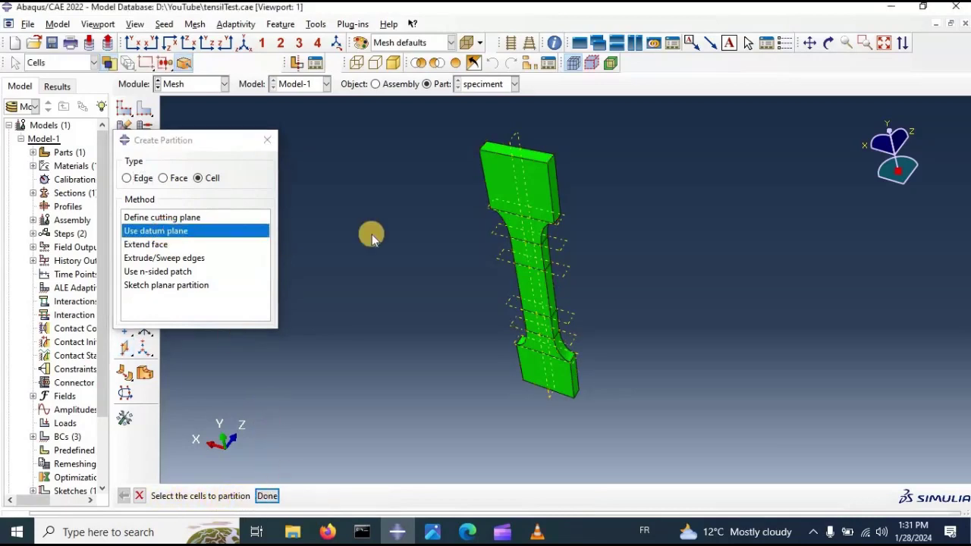
drag(403, 124, 676, 450)
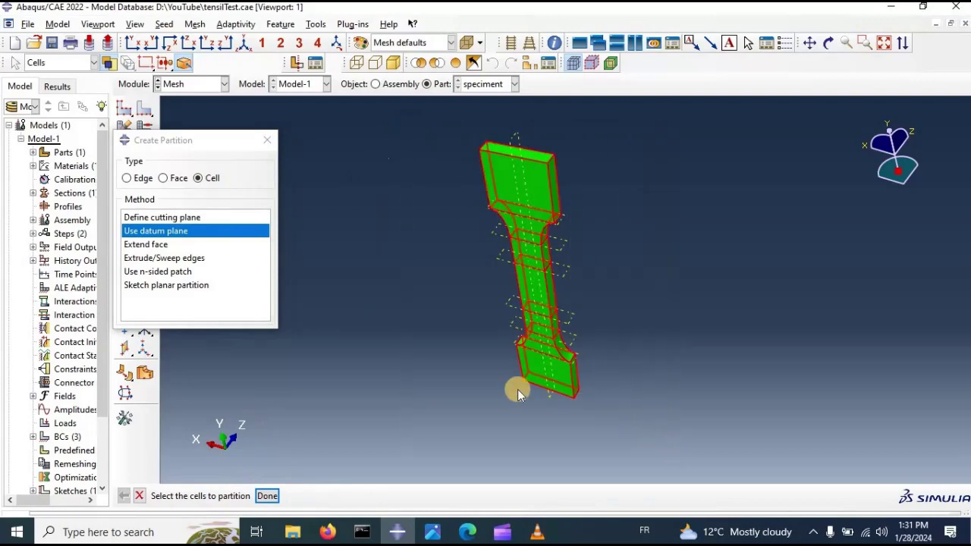
click(265, 497)
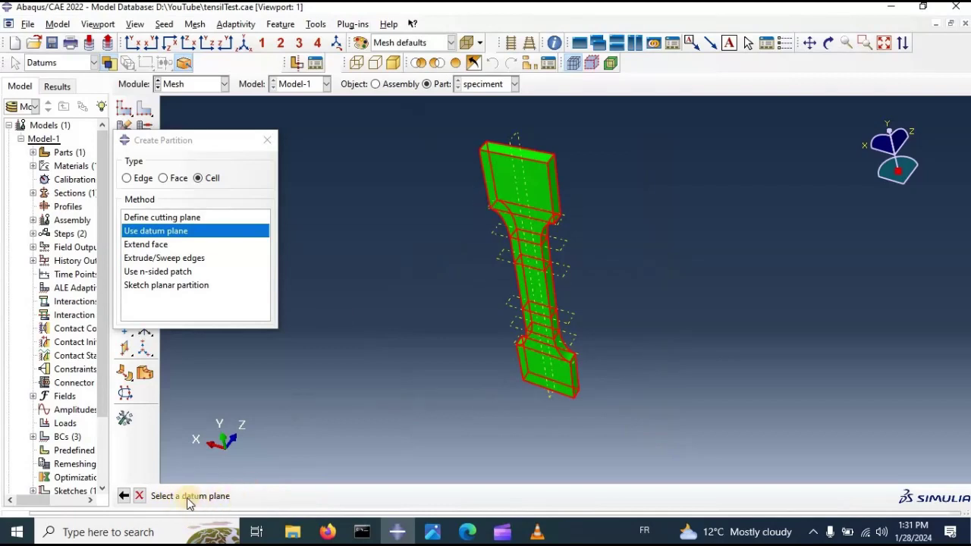
click(514, 139)
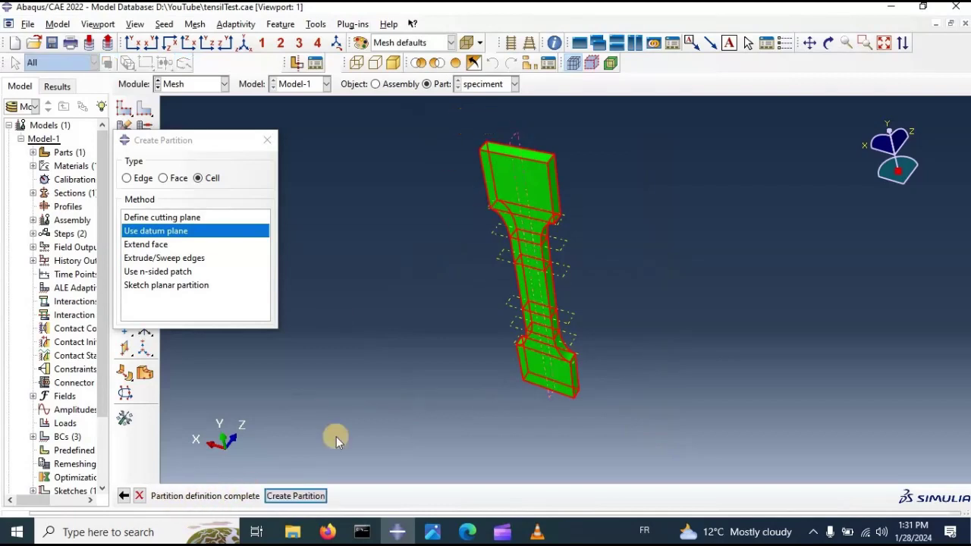
click(307, 496)
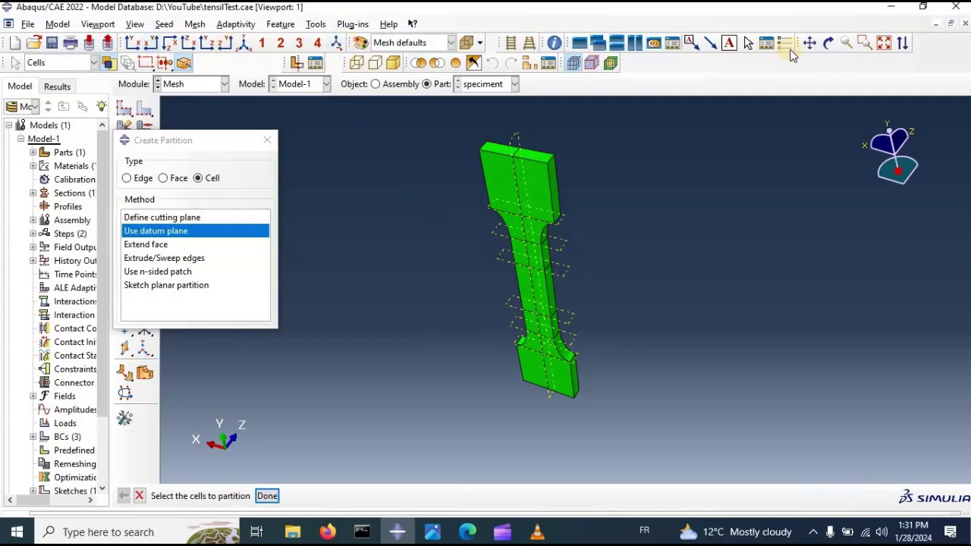
click(829, 42)
drag(601, 253, 264, 134)
click(264, 140)
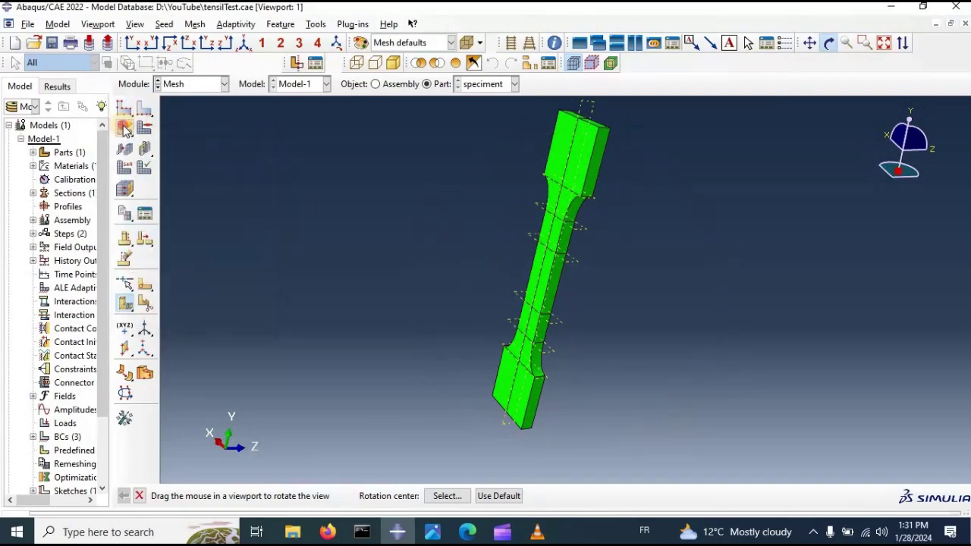
Step: Mesh the whole partitioned specimen part
drag(126, 130, 144, 132)
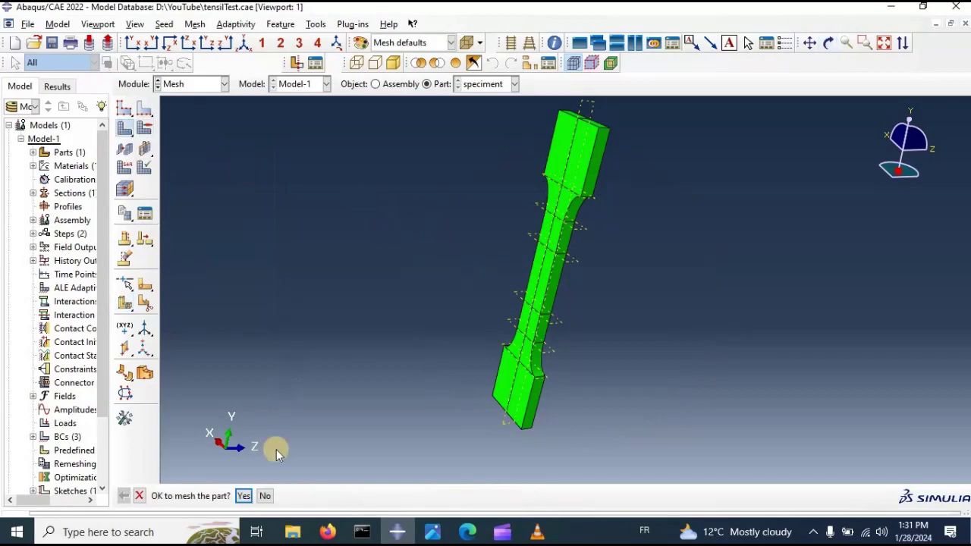
click(244, 497)
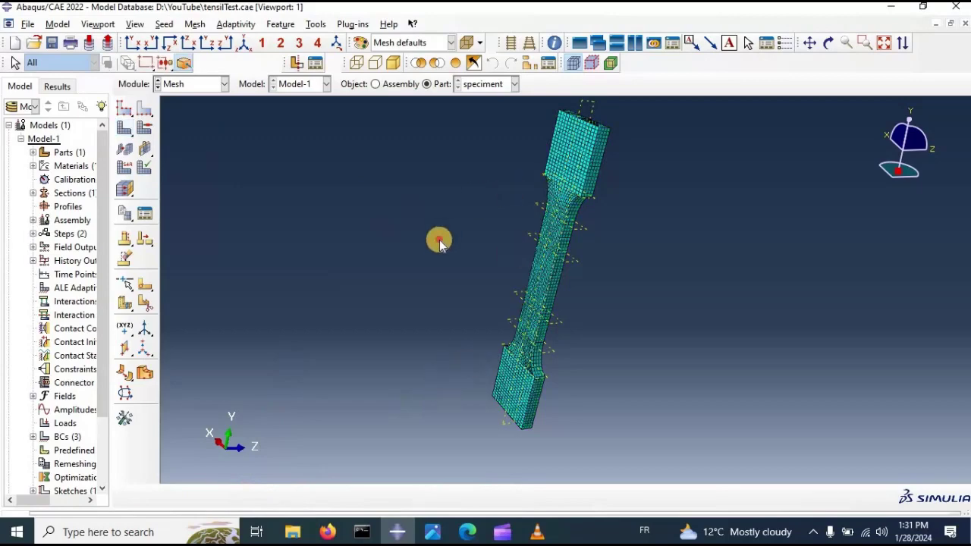
click(829, 43)
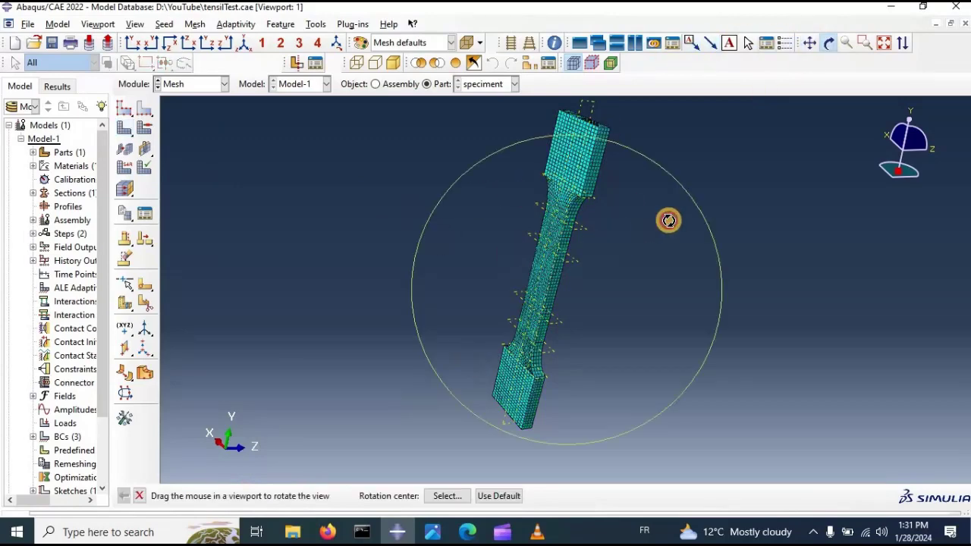
drag(667, 219, 554, 279)
scroll(507, 368, up, 3)
scroll(528, 321, down, 3)
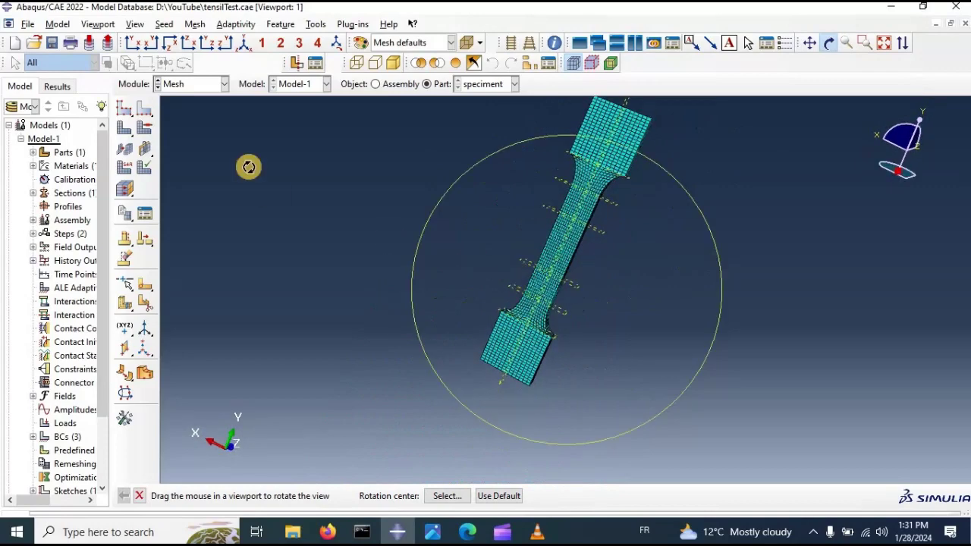
Step: Assign Hex-dominated element shape with the Structured technique to all the specimen's cells, deleting the invalidated meshes
click(145, 131)
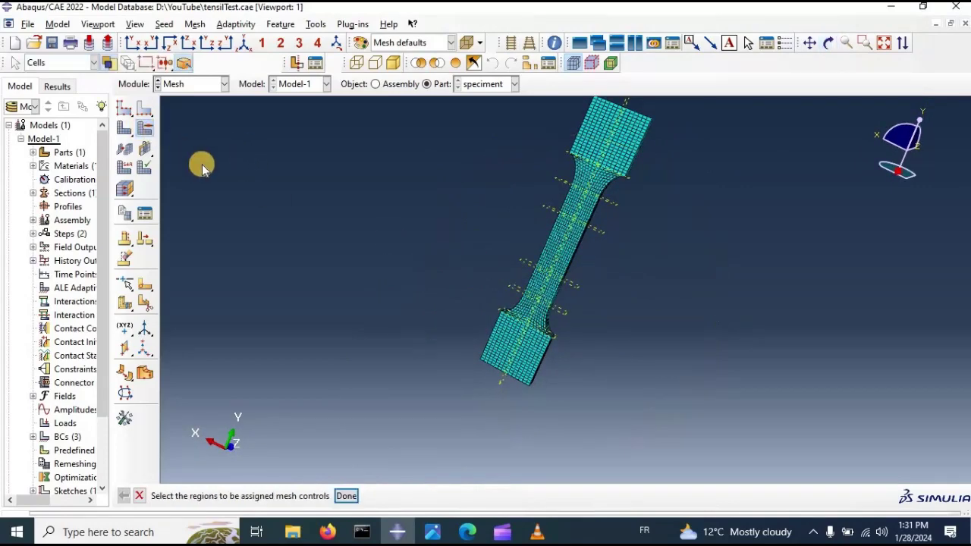
scroll(522, 179, down, 2)
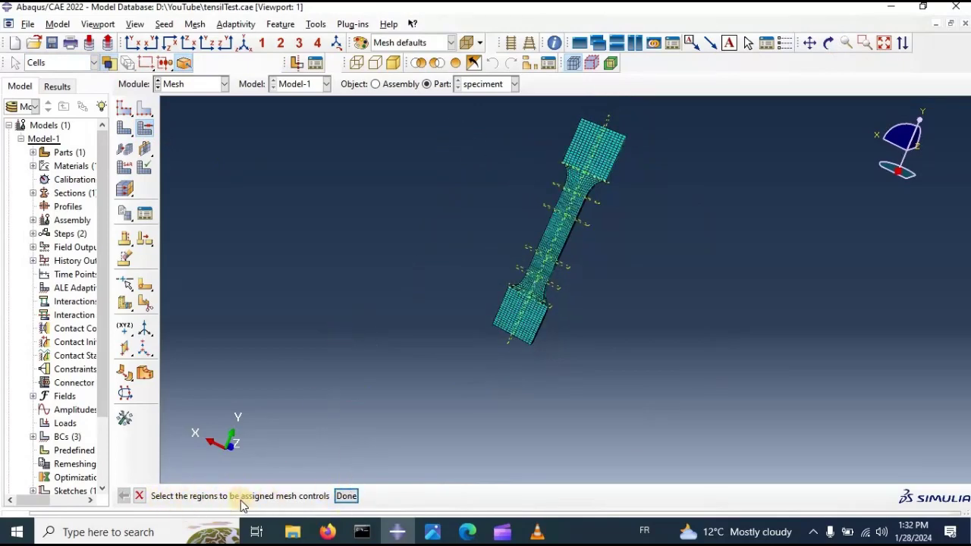
drag(463, 107, 704, 389)
click(346, 496)
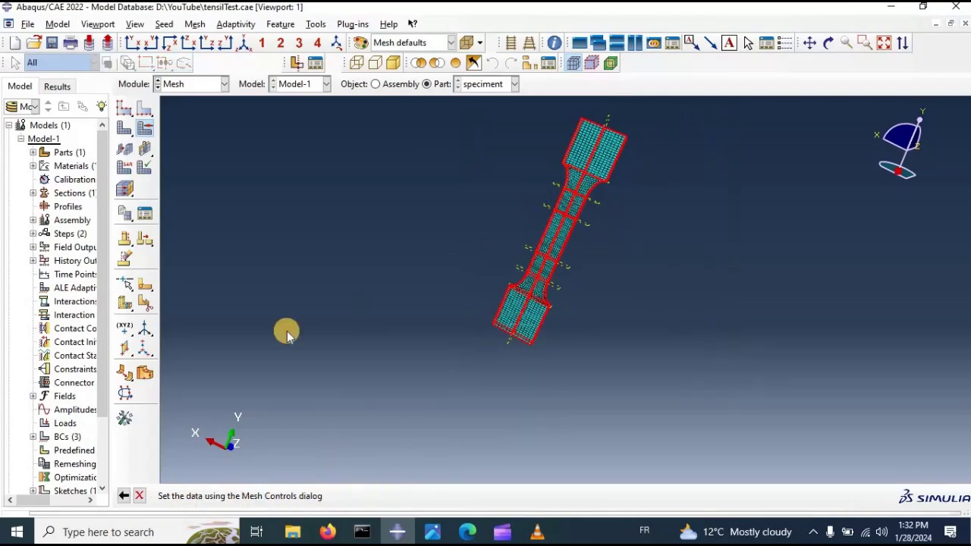
drag(508, 154, 163, 128)
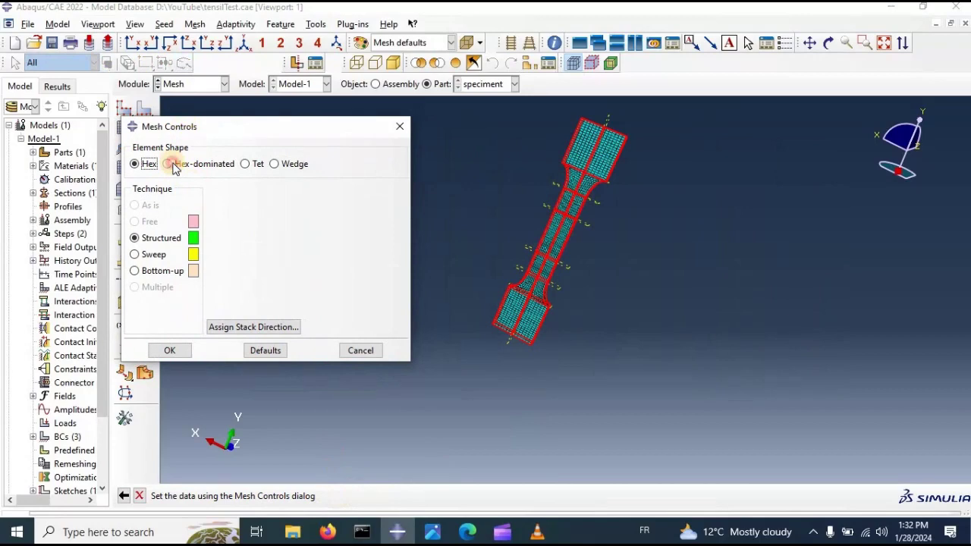
click(172, 164)
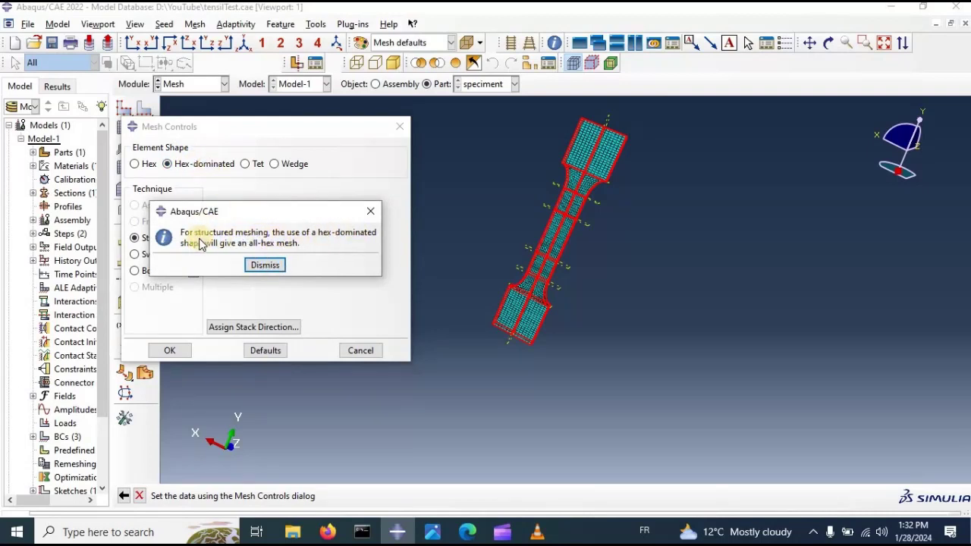
click(272, 267)
click(186, 353)
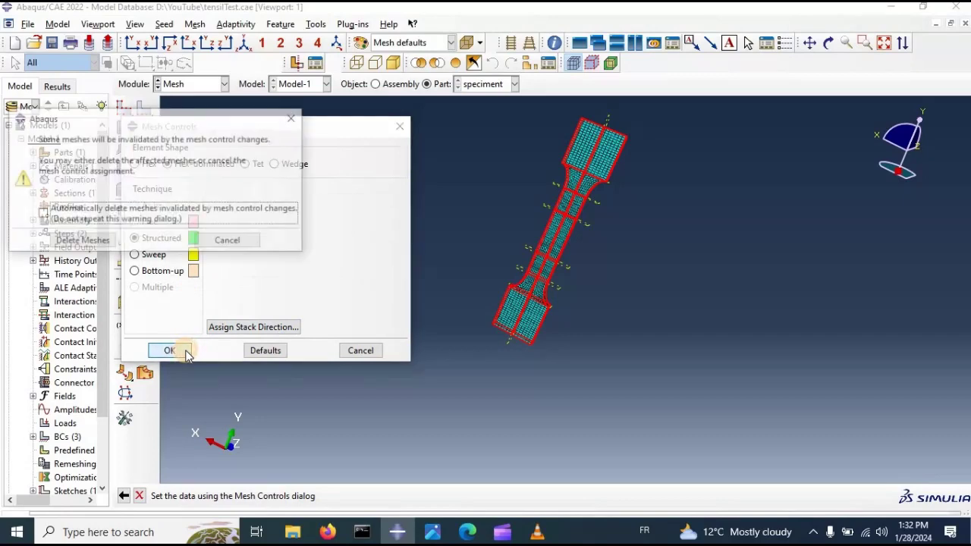
click(81, 242)
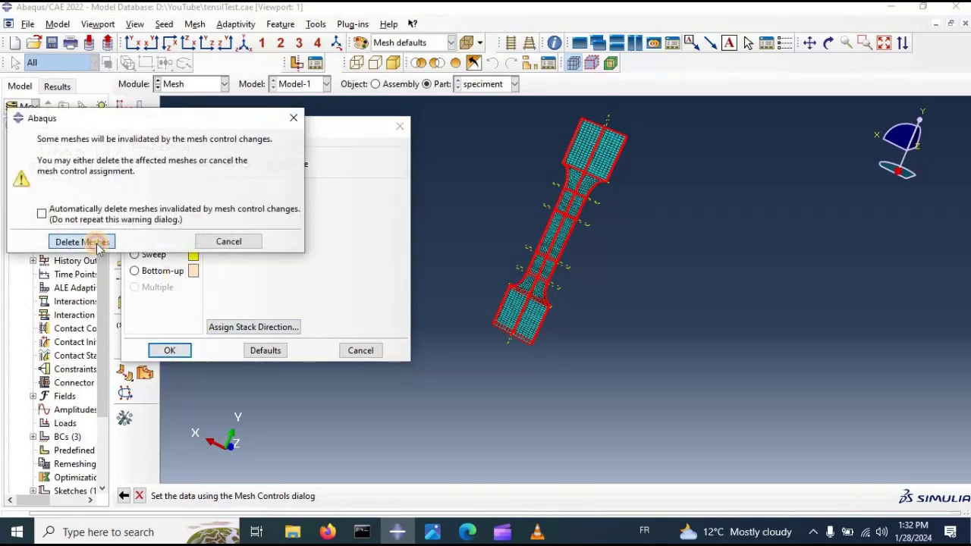
Step: Mesh the whole specimen part with the hex-dominated controls and inspect the mesh around the shoulder fillet
click(123, 131)
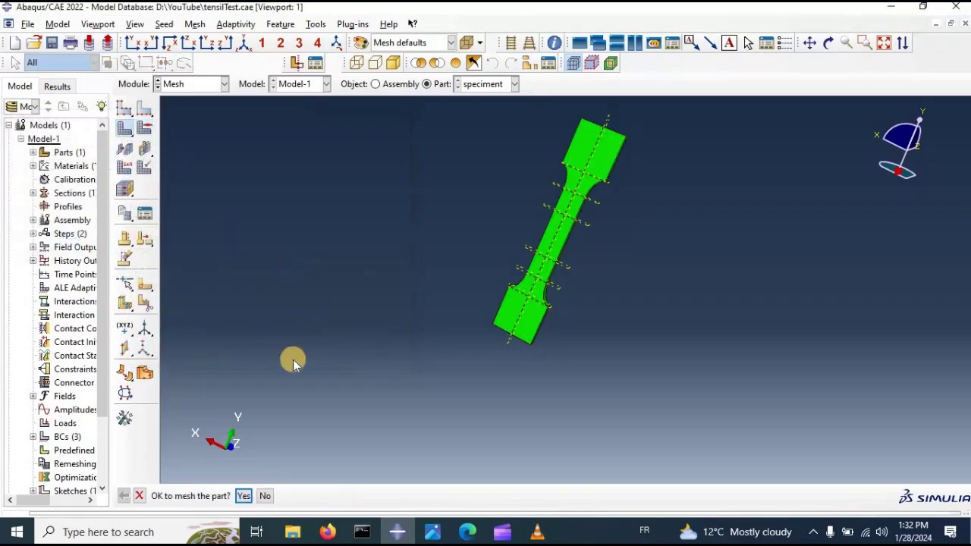
click(244, 497)
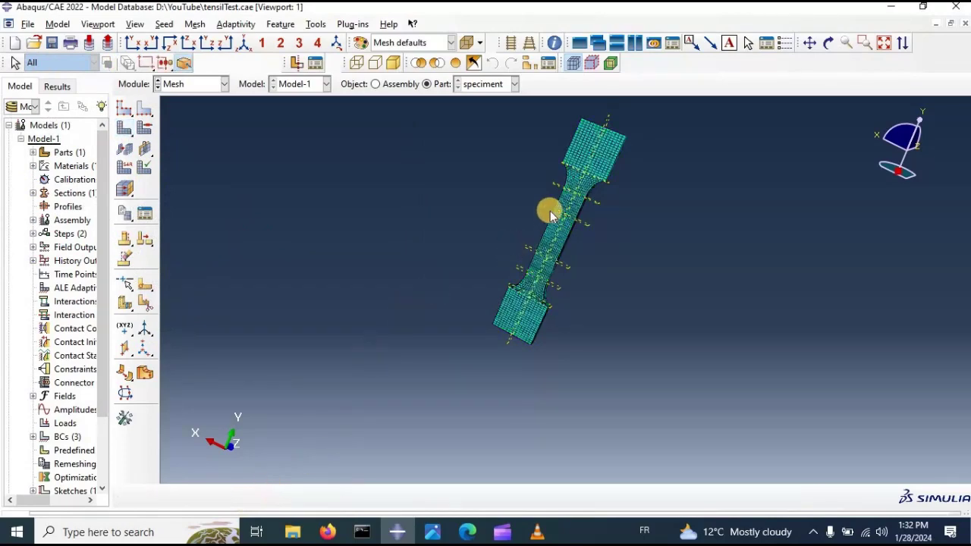
scroll(558, 203, up, 4)
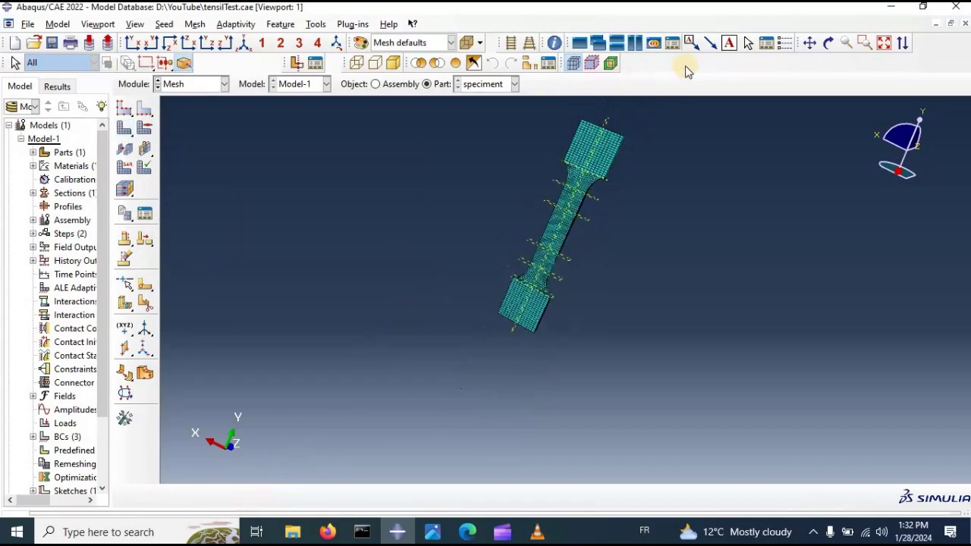
click(774, 50)
click(828, 44)
drag(726, 157, 544, 255)
scroll(543, 259, up, 5)
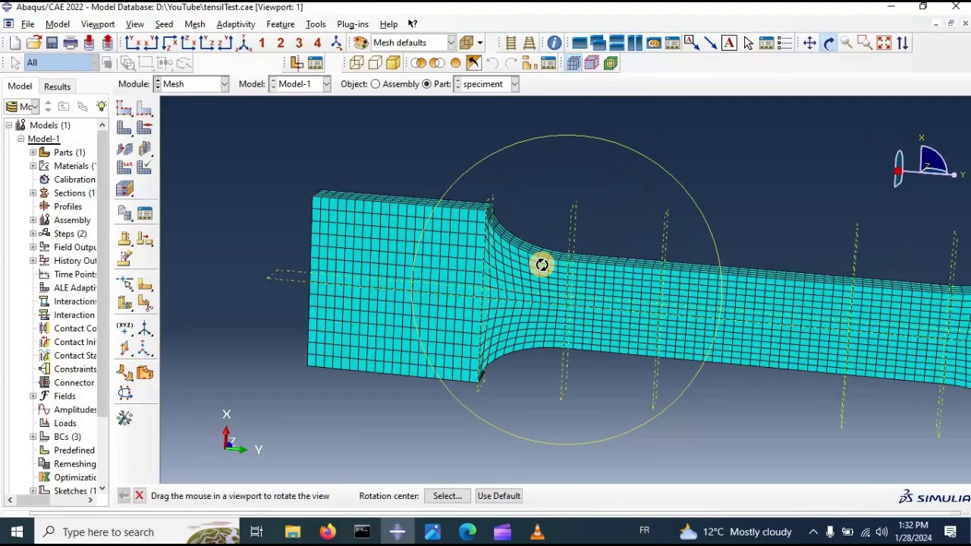
scroll(541, 262, down, 3)
Step: Assign Hex element shape with the Sweep technique and Medial axis algorithm to all the specimen's cells, deleting the invalidated meshes
click(144, 127)
scroll(337, 167, down, 2)
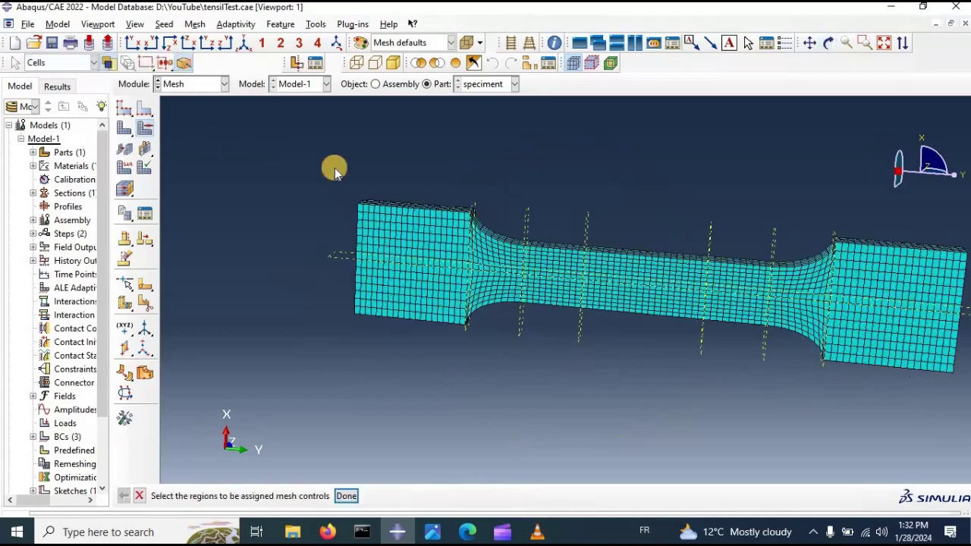
drag(704, 342, 796, 436)
click(346, 495)
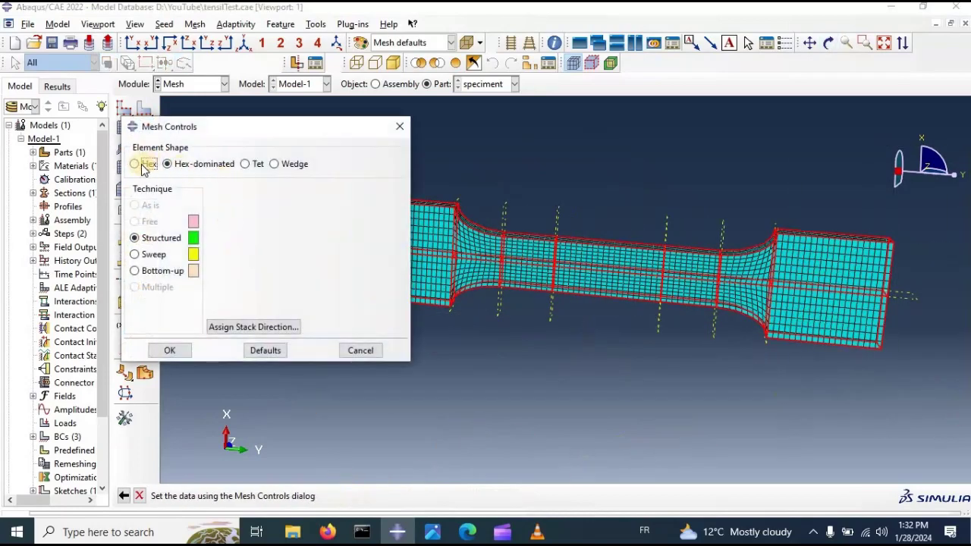
click(138, 164)
click(135, 255)
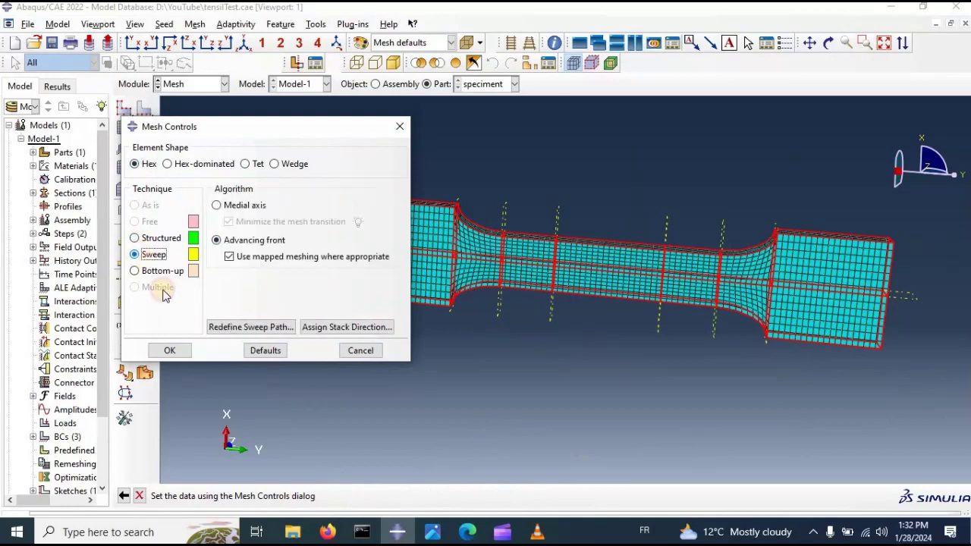
click(217, 207)
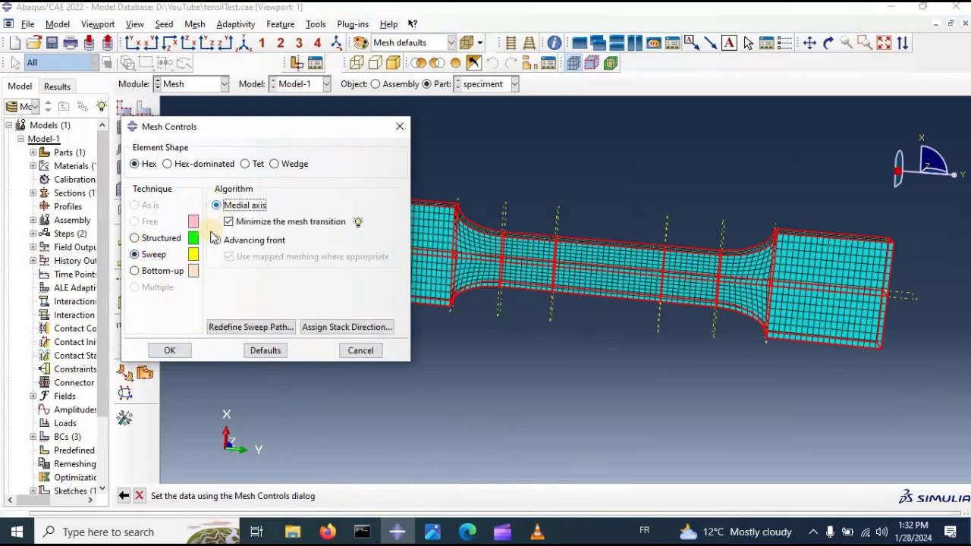
click(173, 351)
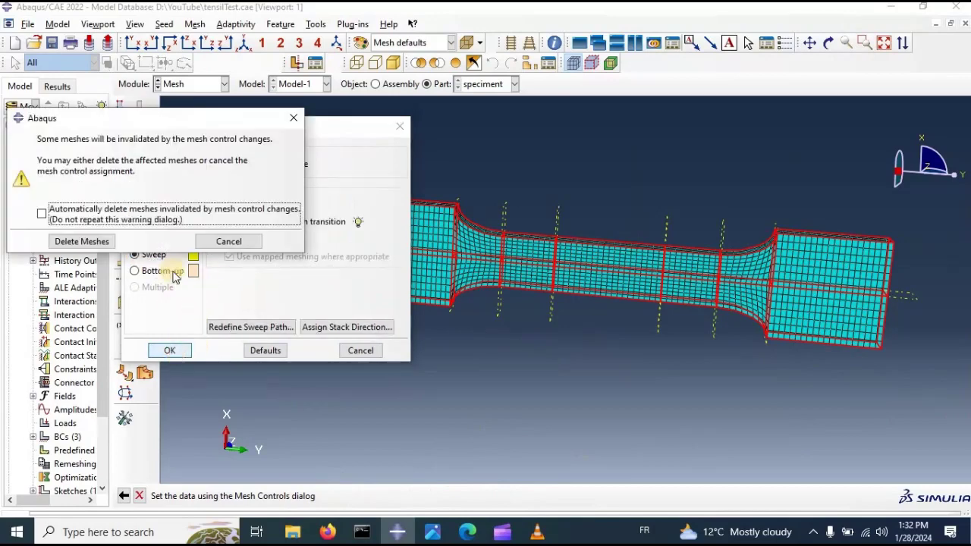
click(82, 241)
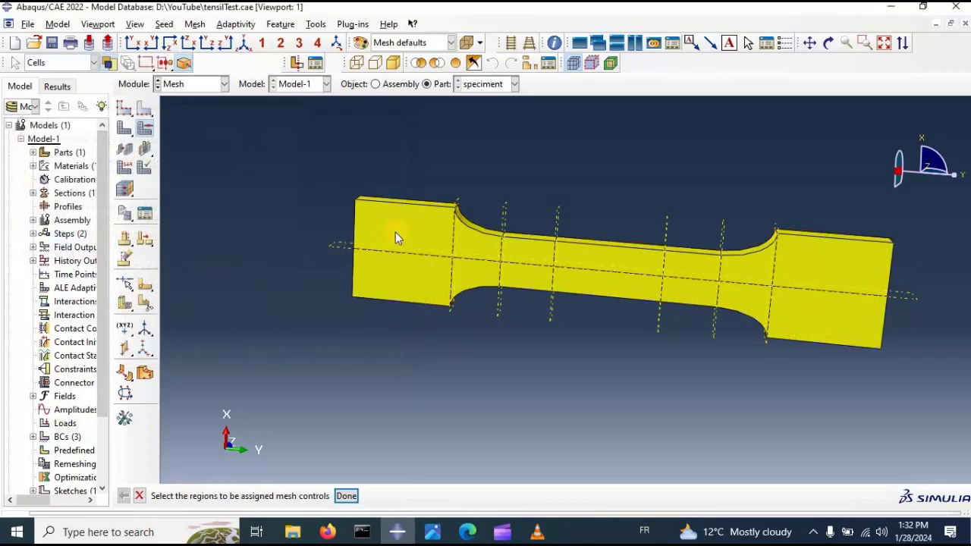
Step: Mesh the whole specimen part with the swept medial-axis controls
click(126, 131)
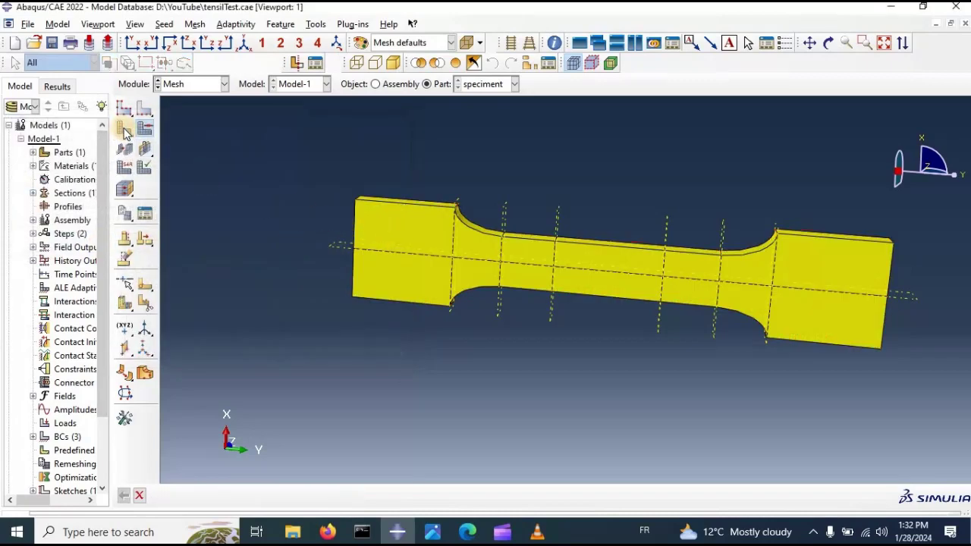
click(244, 496)
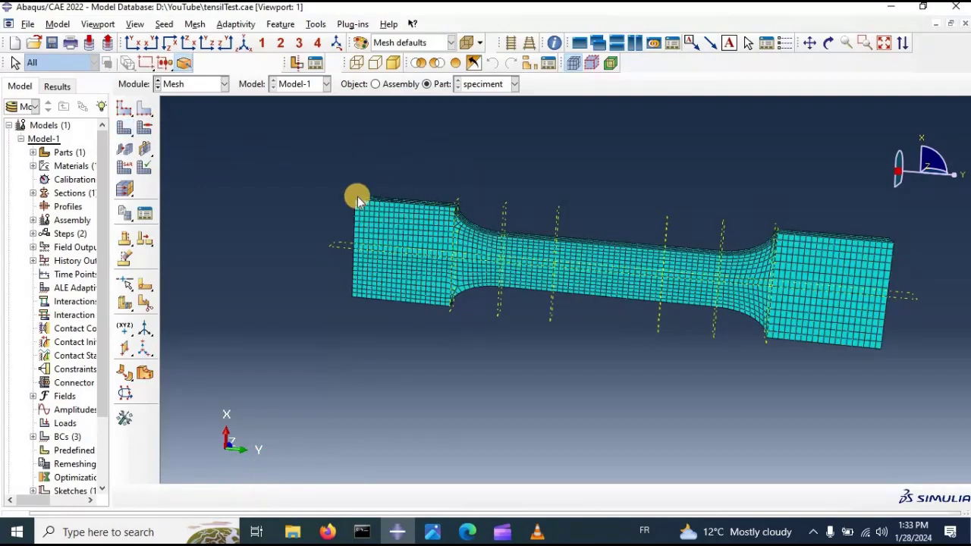
click(300, 171)
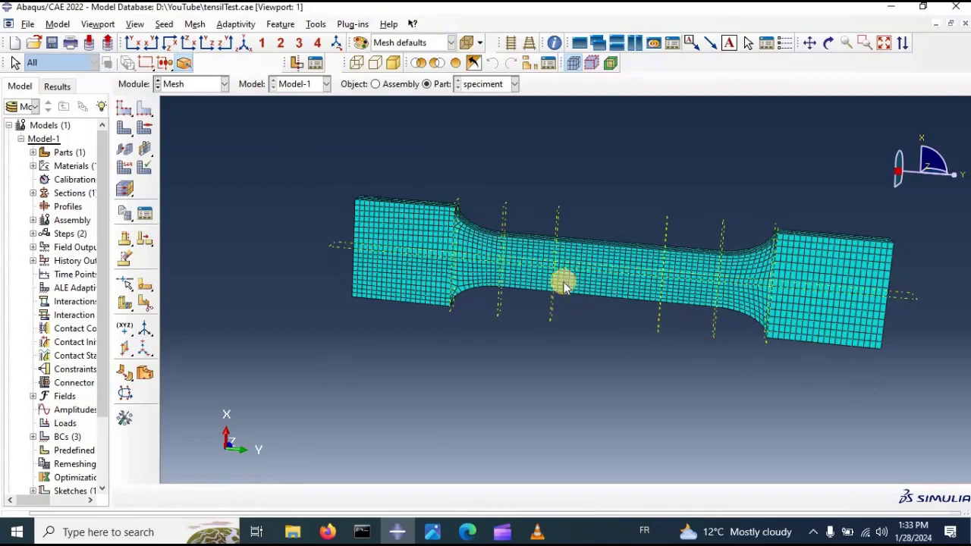
Step: Change the mesh technique of all the specimen's hex cells to Structured, deleting the invalidated meshes
click(146, 128)
drag(295, 143, 956, 474)
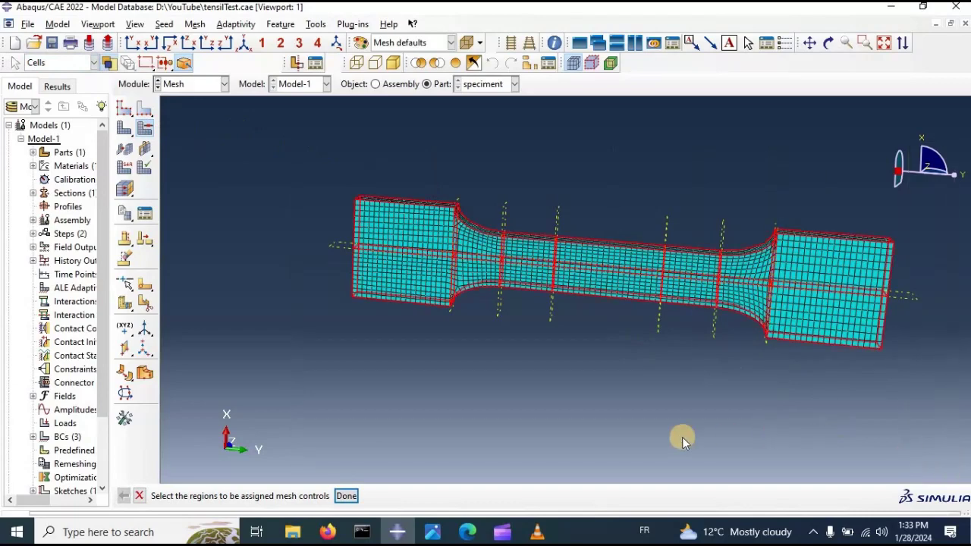
click(346, 496)
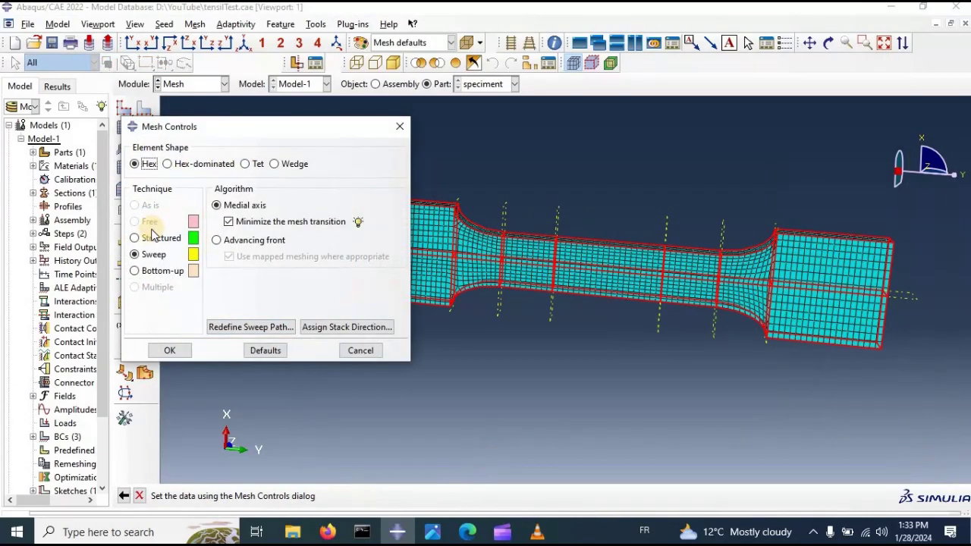
click(147, 240)
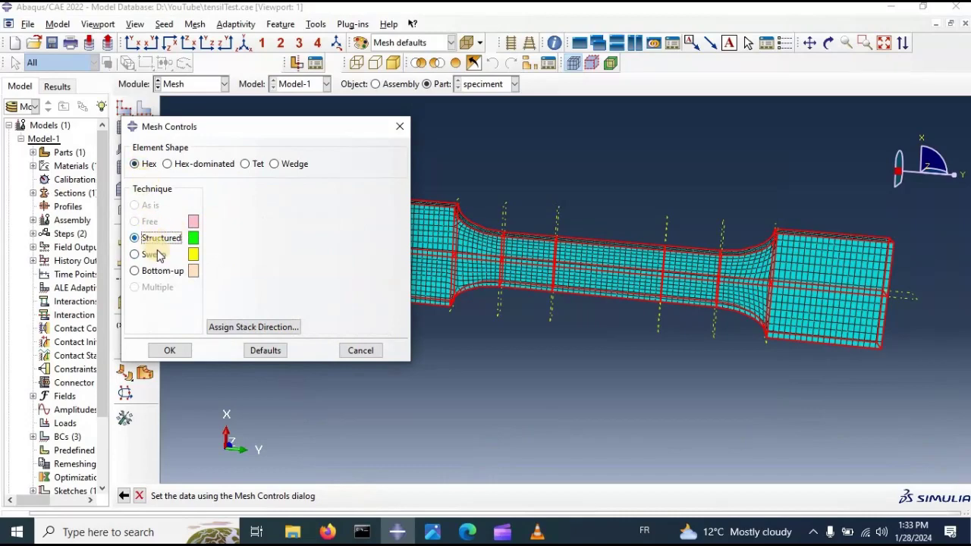
click(186, 351)
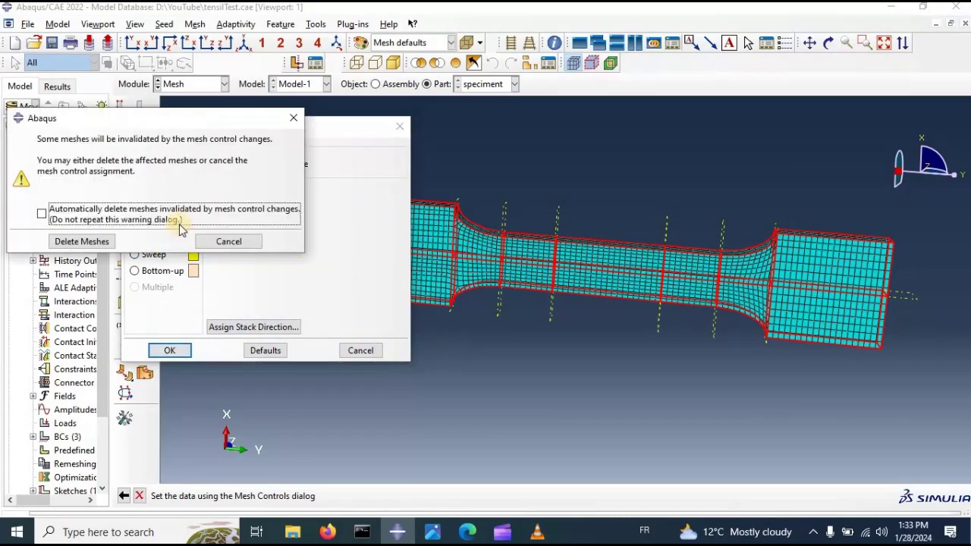
click(82, 241)
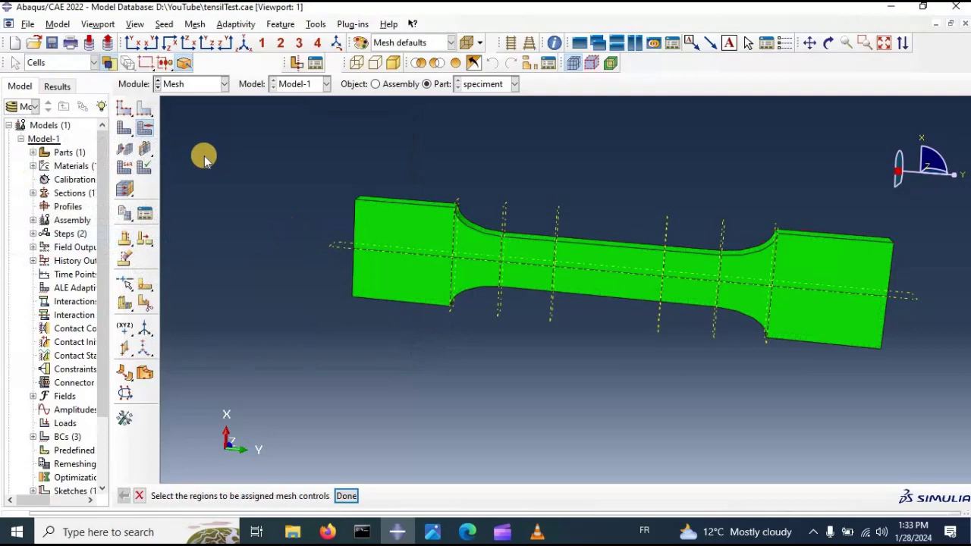
Step: Mesh the whole specimen part with the structured hex controls and inspect the mesh from different angles
click(124, 129)
click(243, 496)
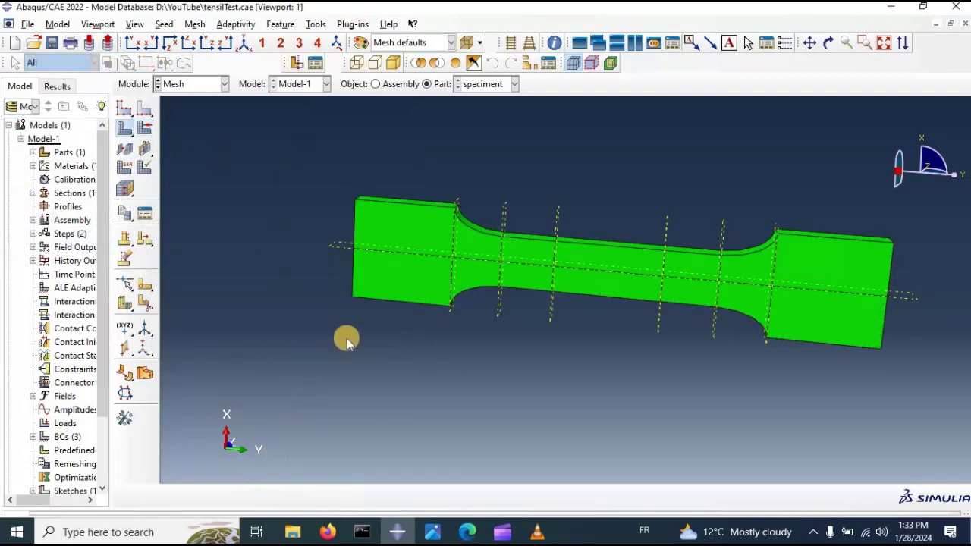
scroll(626, 270, down, 2)
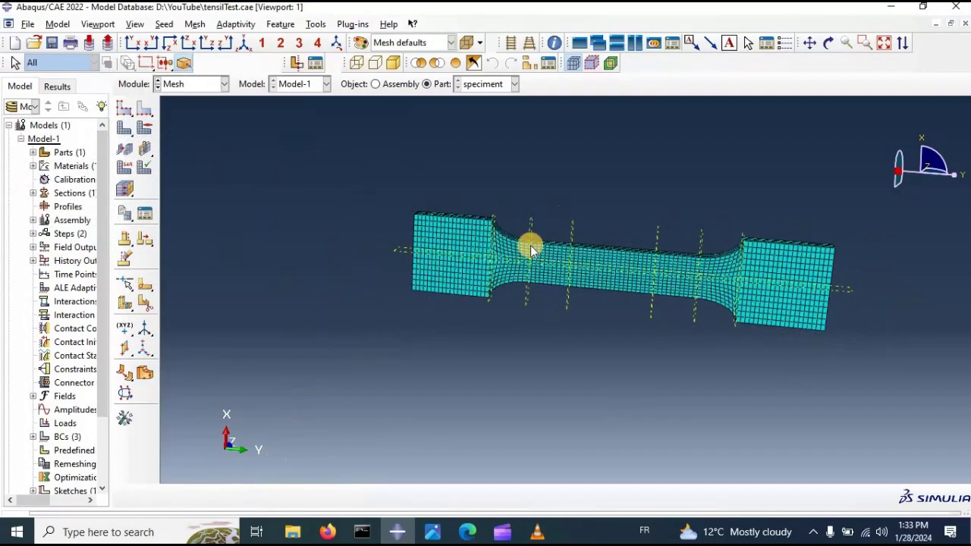
click(828, 43)
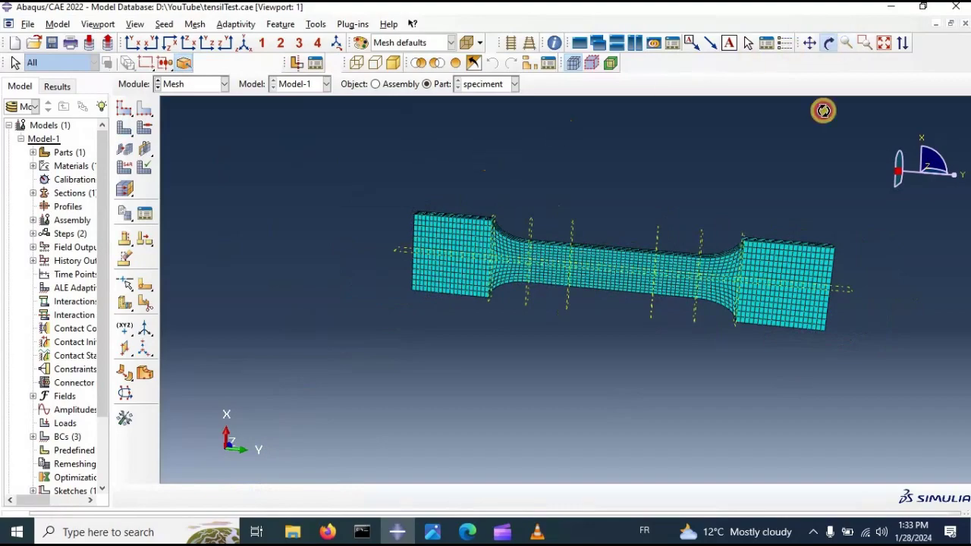
drag(724, 232, 533, 298)
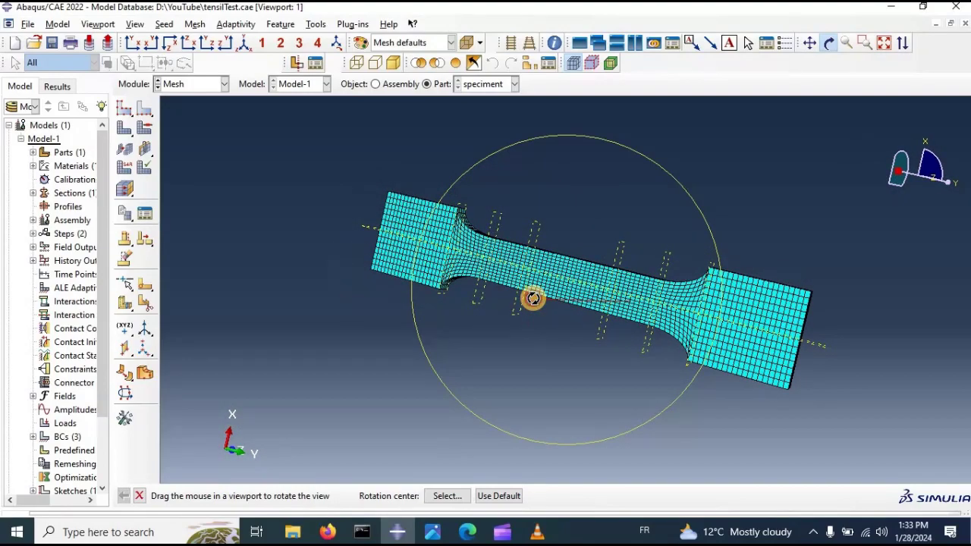
drag(534, 298, 525, 175)
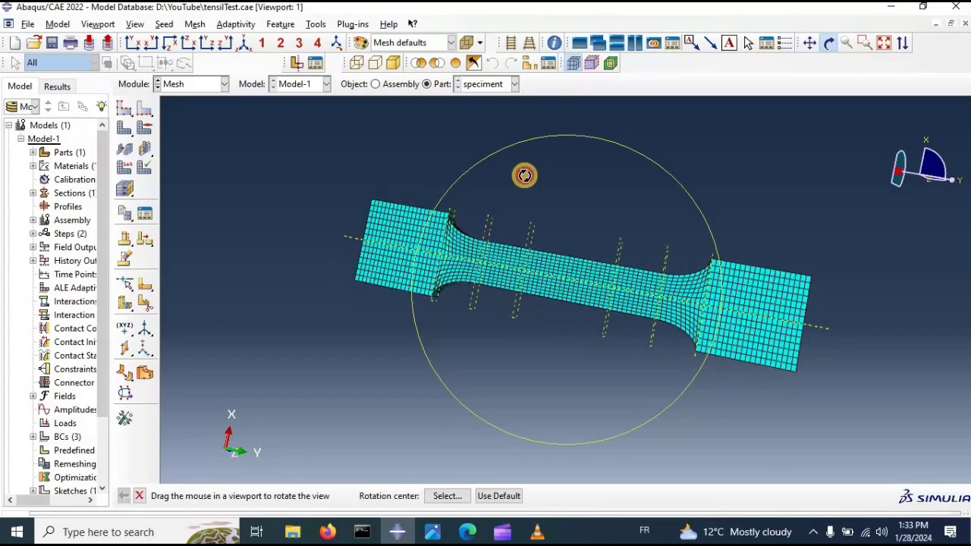
Step: Switch to the Interaction module and create a reference point at the middle of the specimen's upper end face
click(182, 85)
click(193, 151)
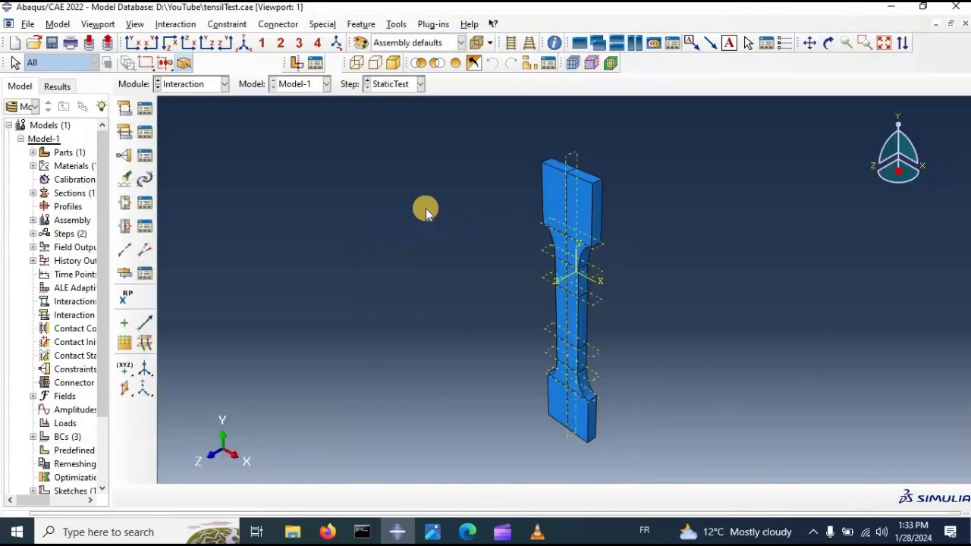
click(432, 206)
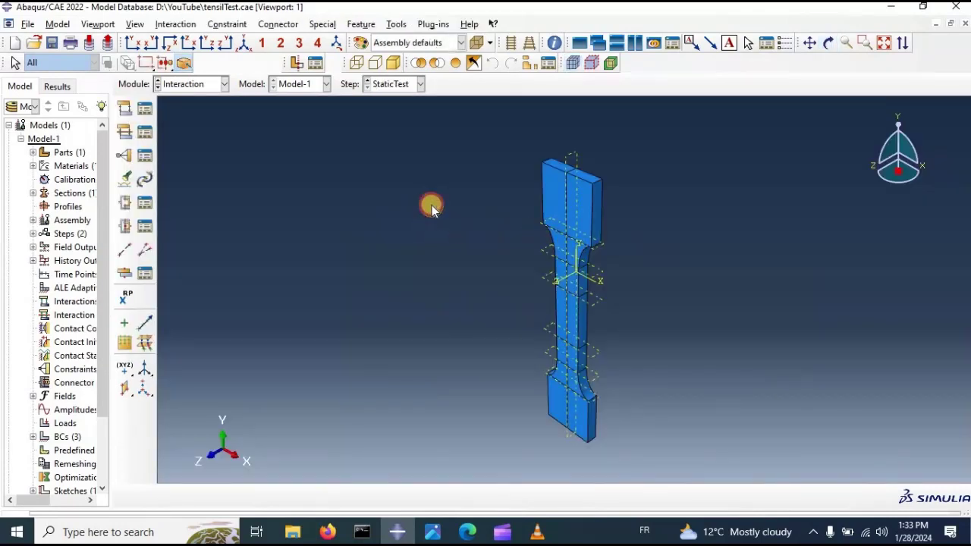
click(396, 25)
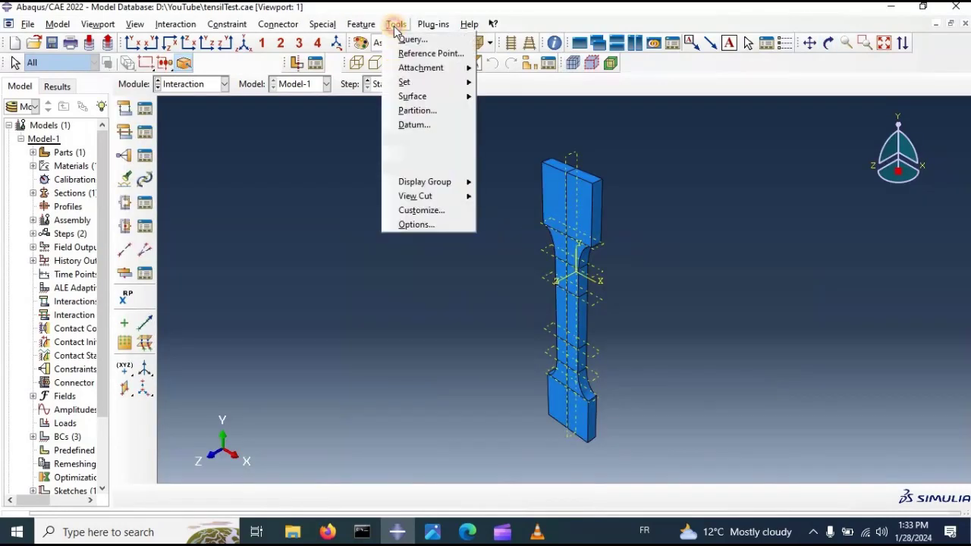
click(423, 55)
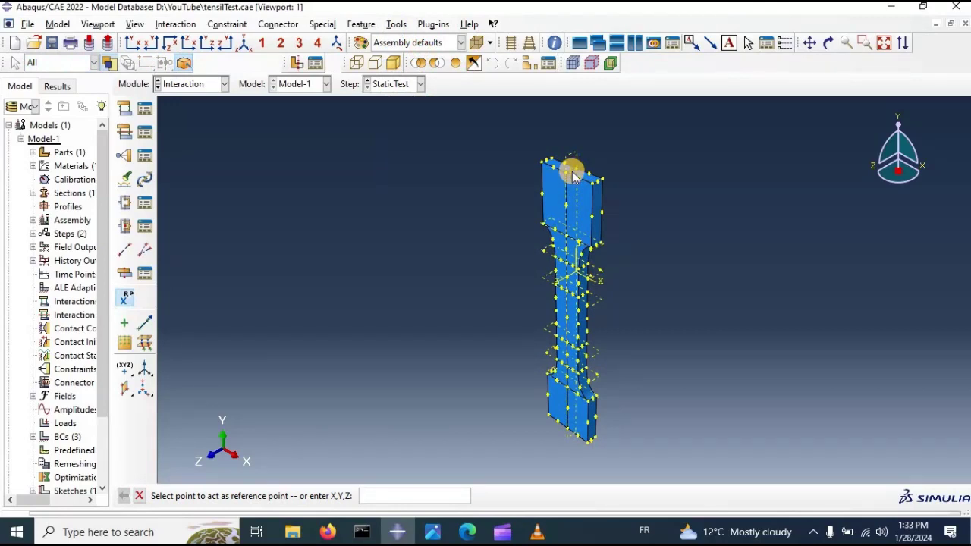
click(574, 175)
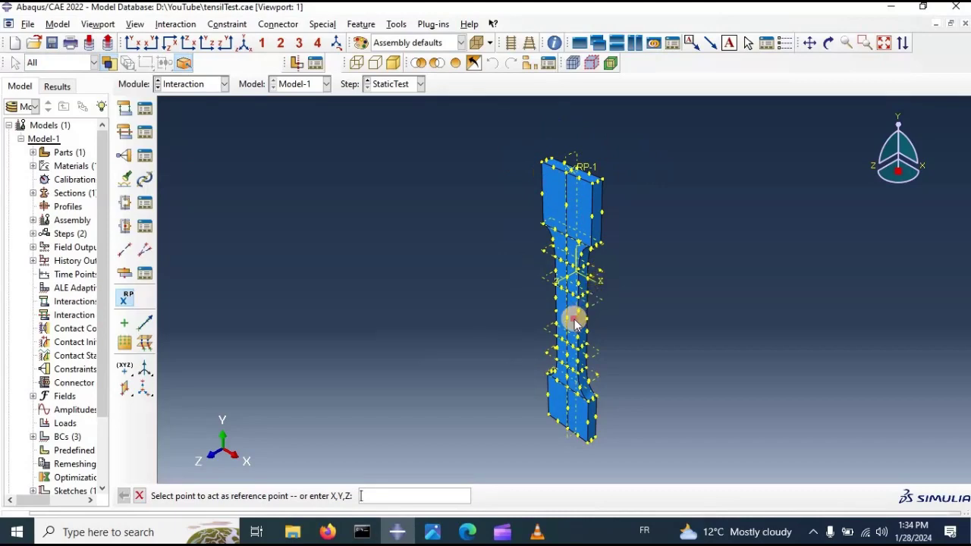
Step: Create a second reference point at the middle of the specimen's lower end face
ctrl+alt+drag(572, 319, 588, 406)
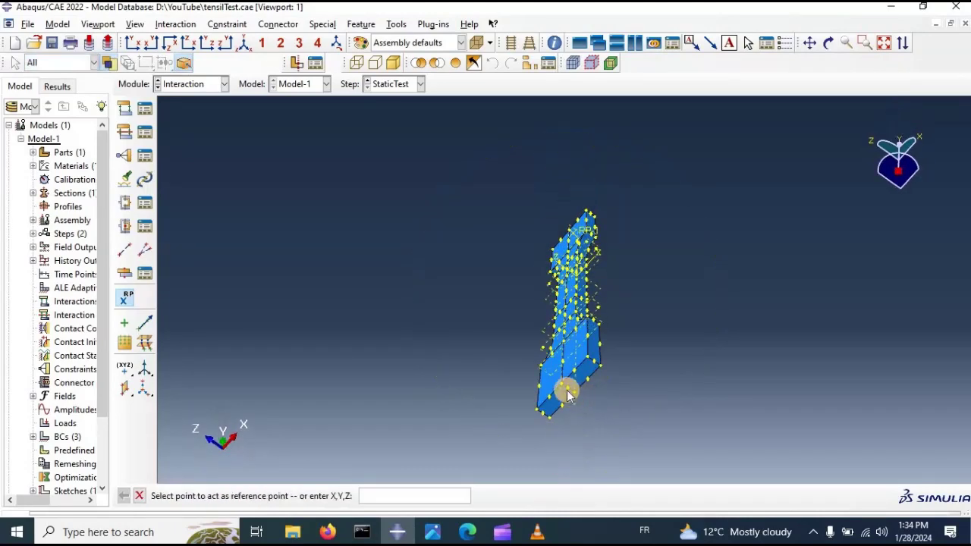
click(567, 393)
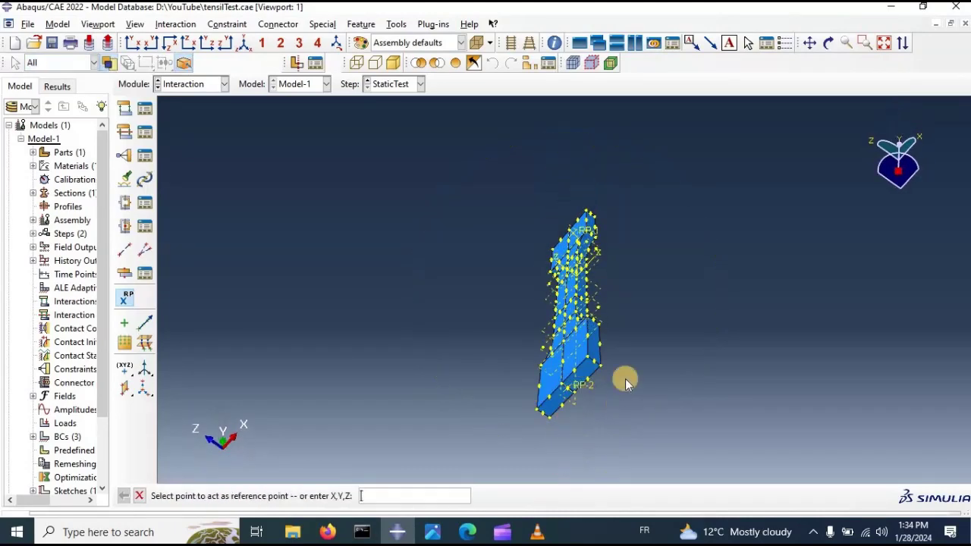
click(139, 496)
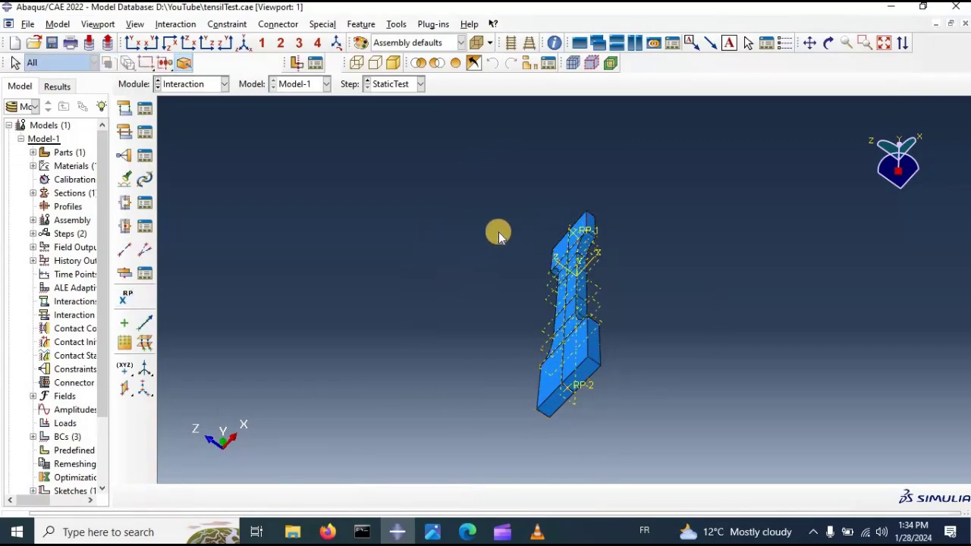
Step: Start a Coupling constraint named Load1 with reference point RP-1 on the upper end face as its control point
ctrl+alt+drag(549, 215, 638, 160)
scroll(578, 149, up, 8)
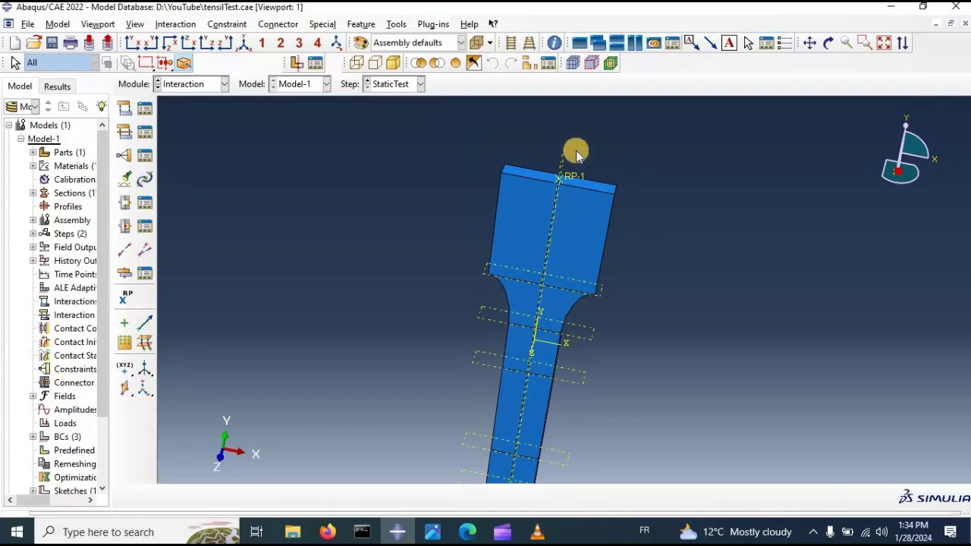
click(124, 157)
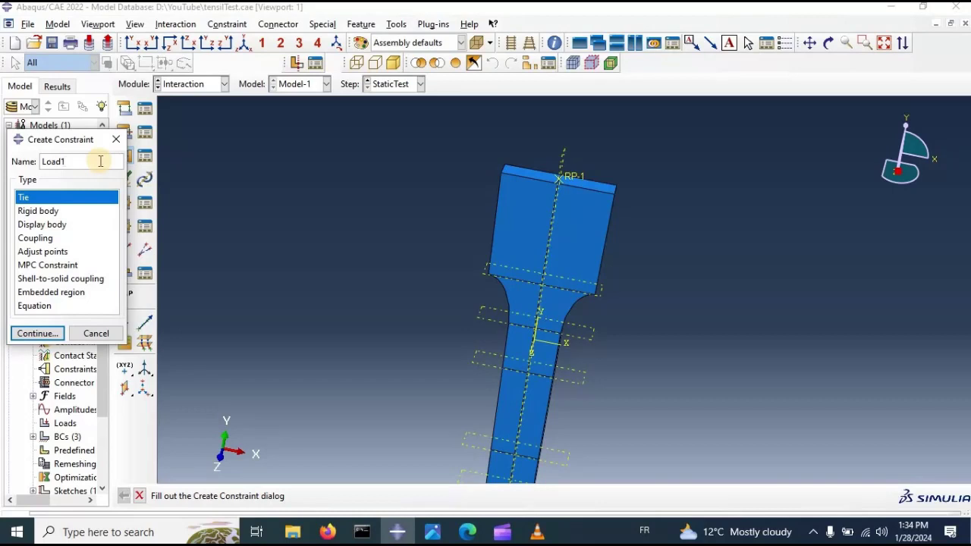
click(38, 240)
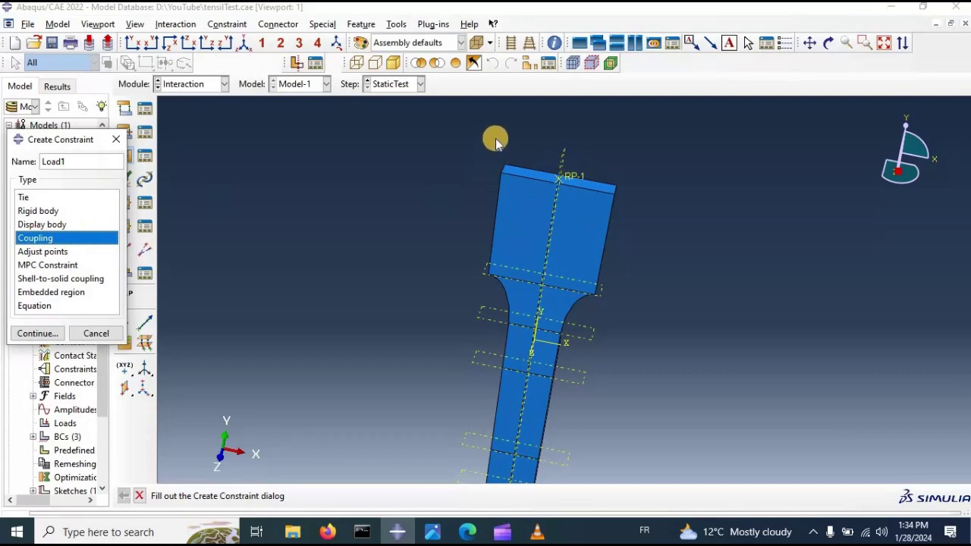
click(532, 179)
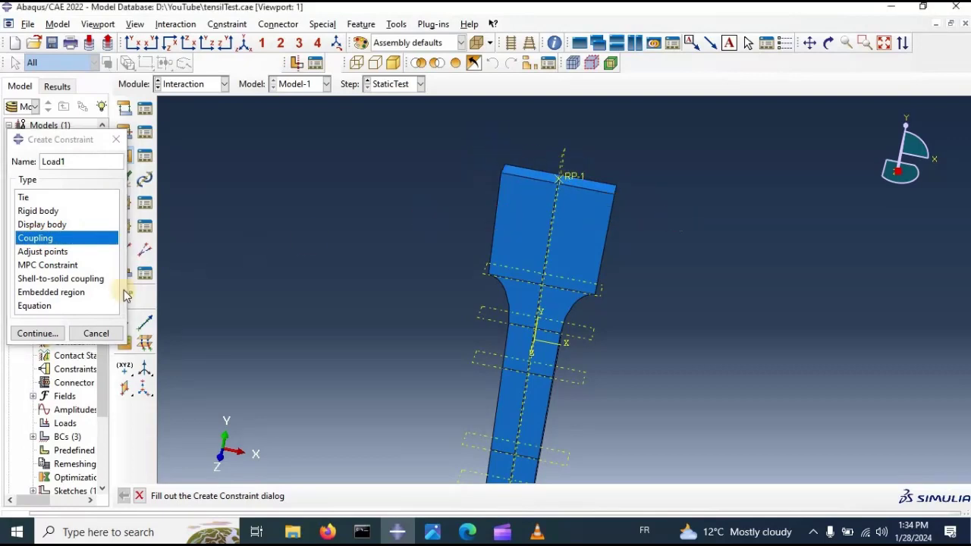
click(50, 337)
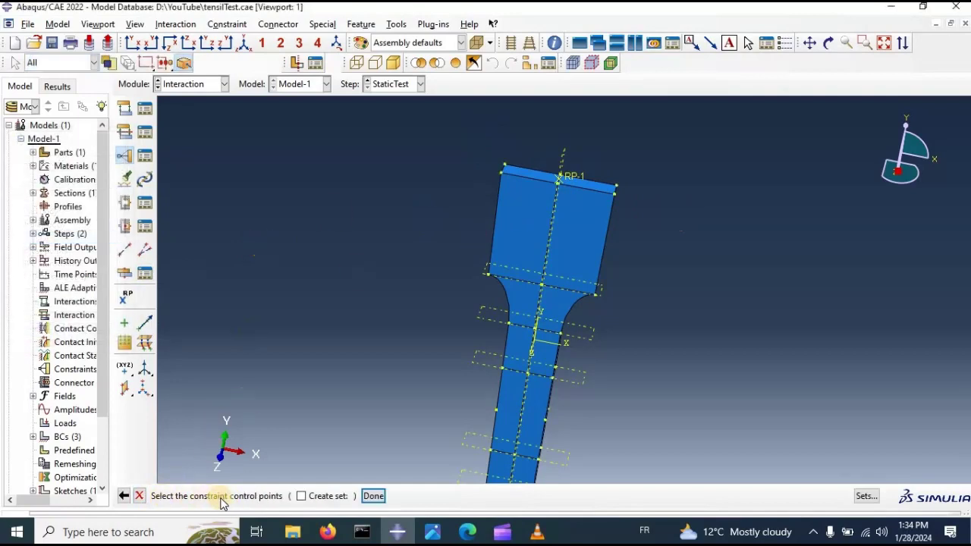
click(571, 178)
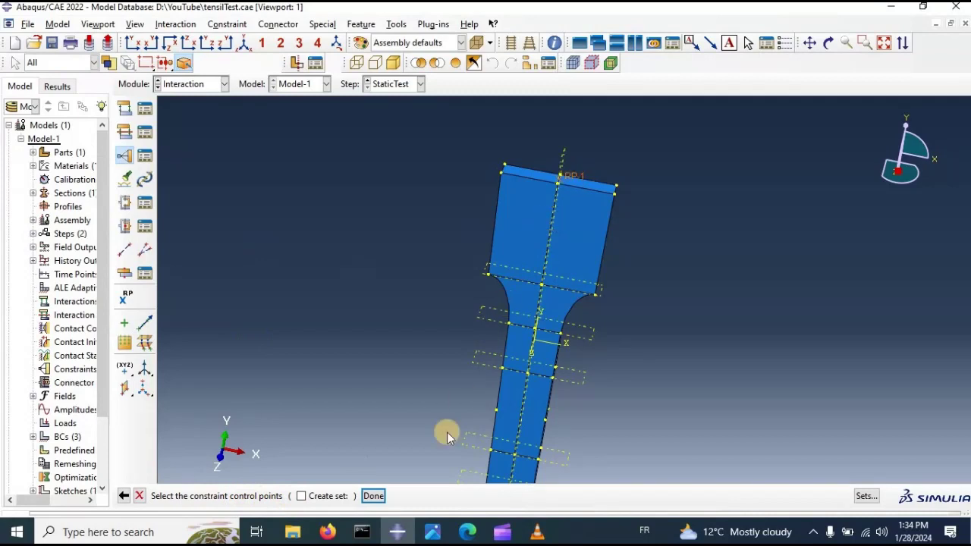
click(374, 497)
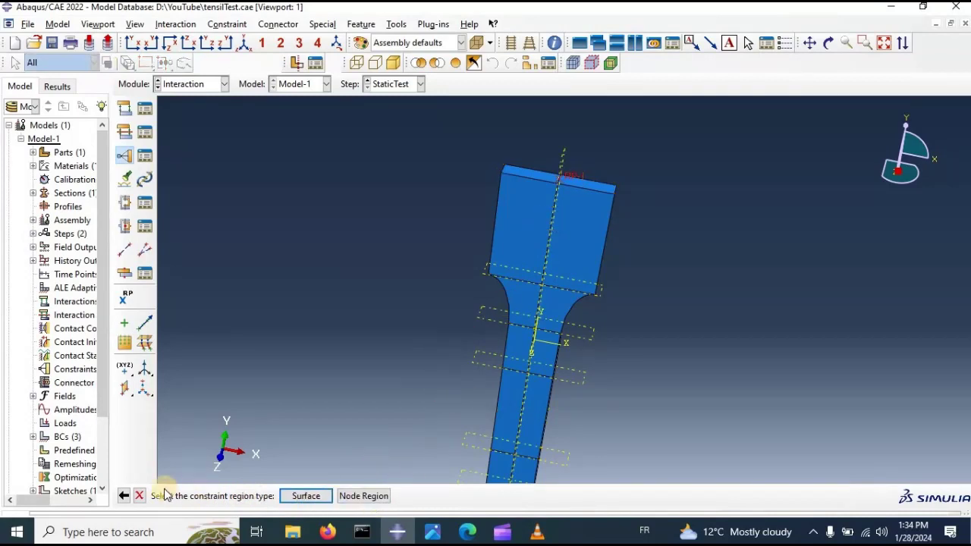
Step: Couple the node region of the upper grip section to RP-1 with Kinematic coupling, constraining U1, U2, U3, UR1, UR2 and UR3
click(362, 500)
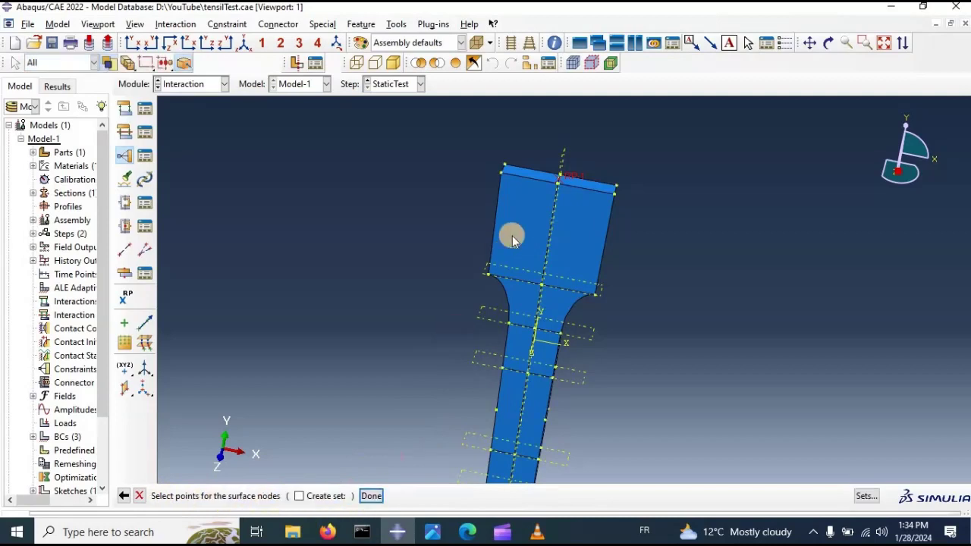
click(512, 233)
click(598, 131)
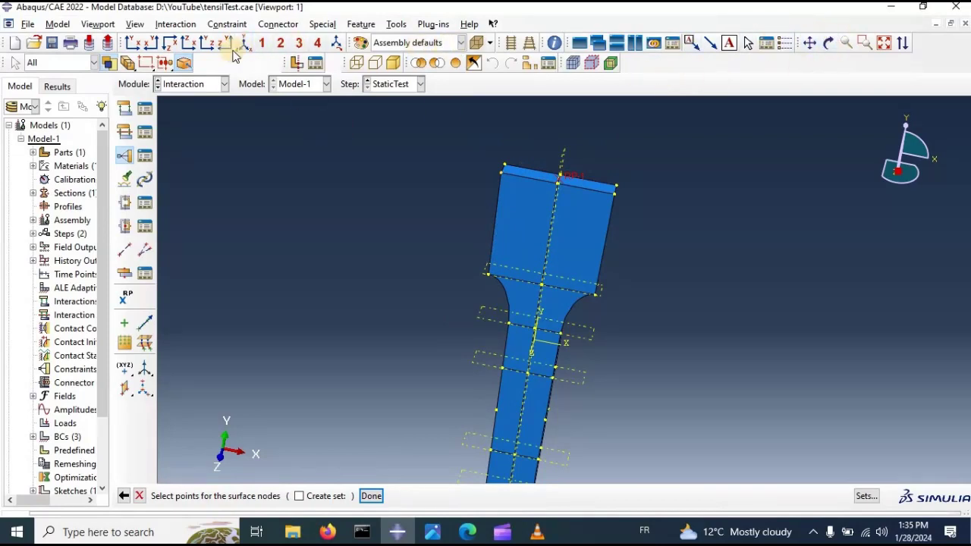
click(137, 47)
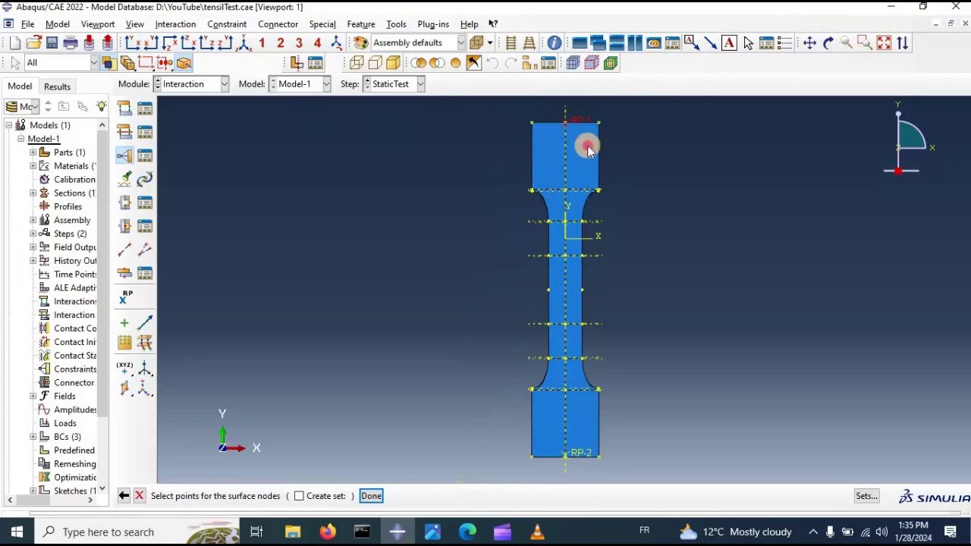
drag(505, 99, 660, 188)
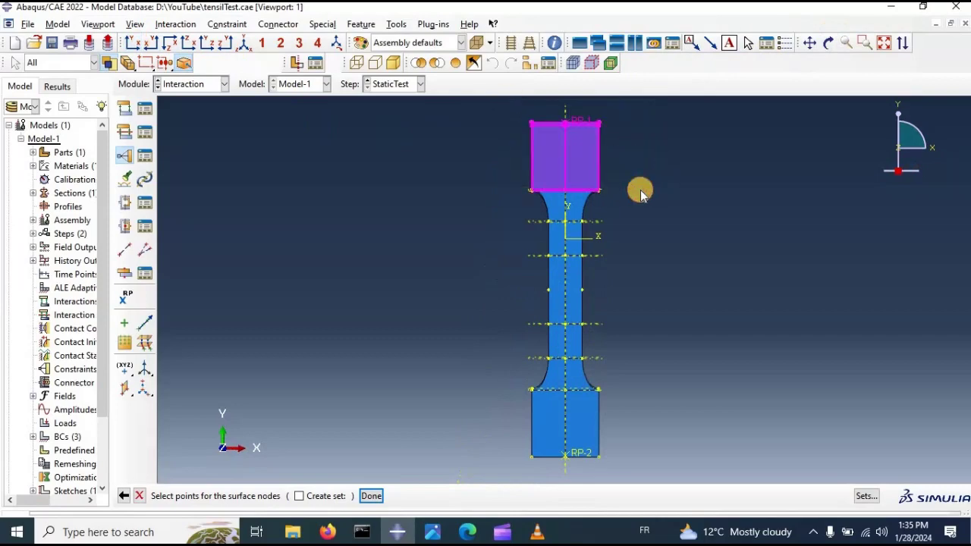
click(369, 496)
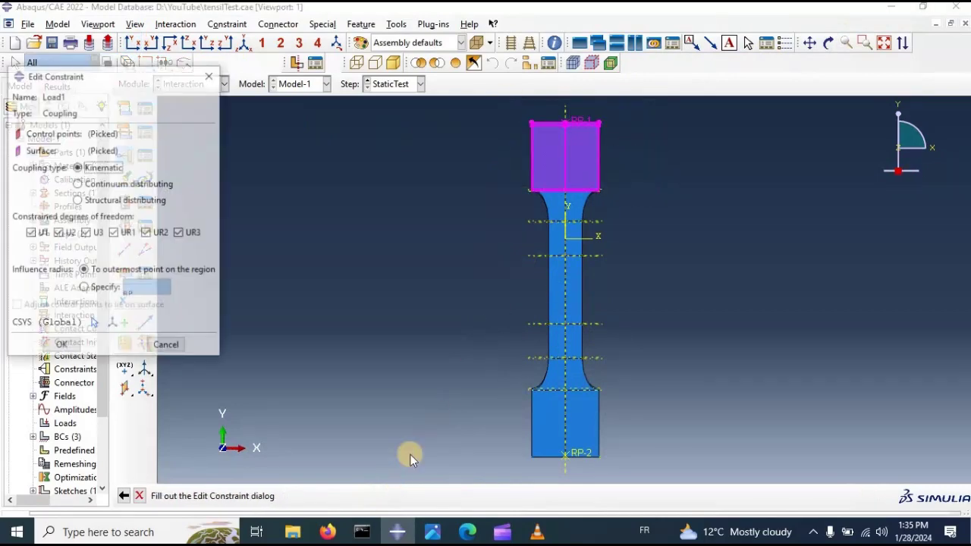
click(87, 169)
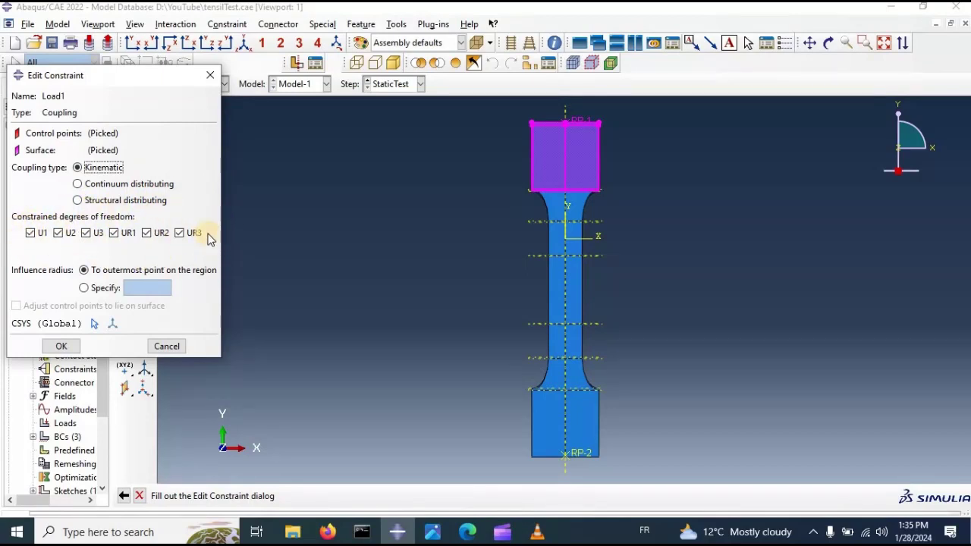
click(63, 347)
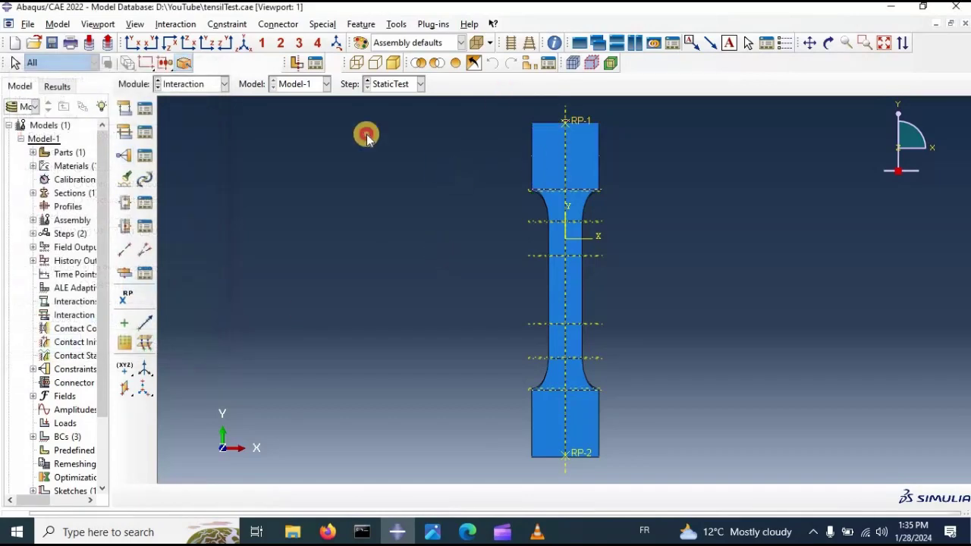
Step: Start a Coupling constraint named Encaster with reference point RP-2 on the lower end face as its control point
click(828, 43)
drag(637, 198, 563, 254)
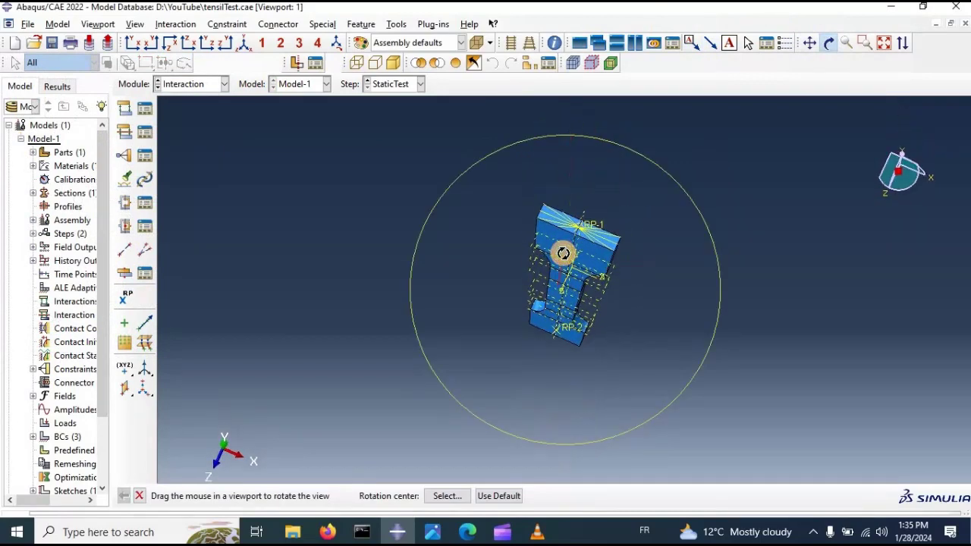
scroll(576, 228, up, 5)
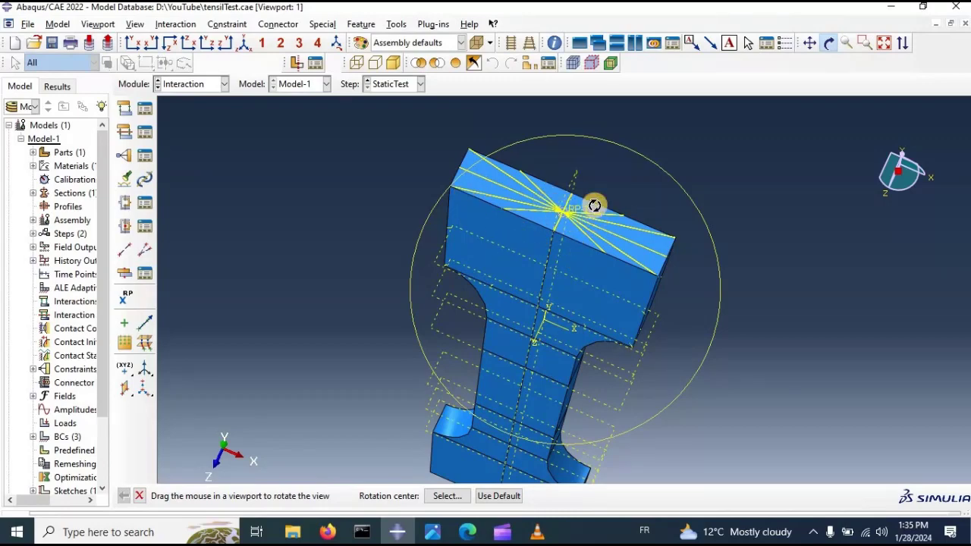
drag(528, 231, 471, 383)
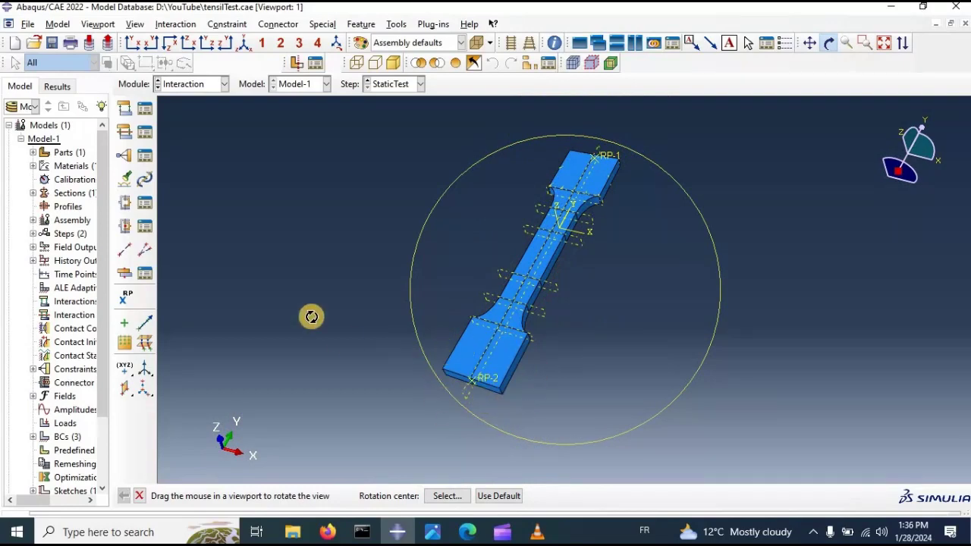
click(820, 47)
click(125, 156)
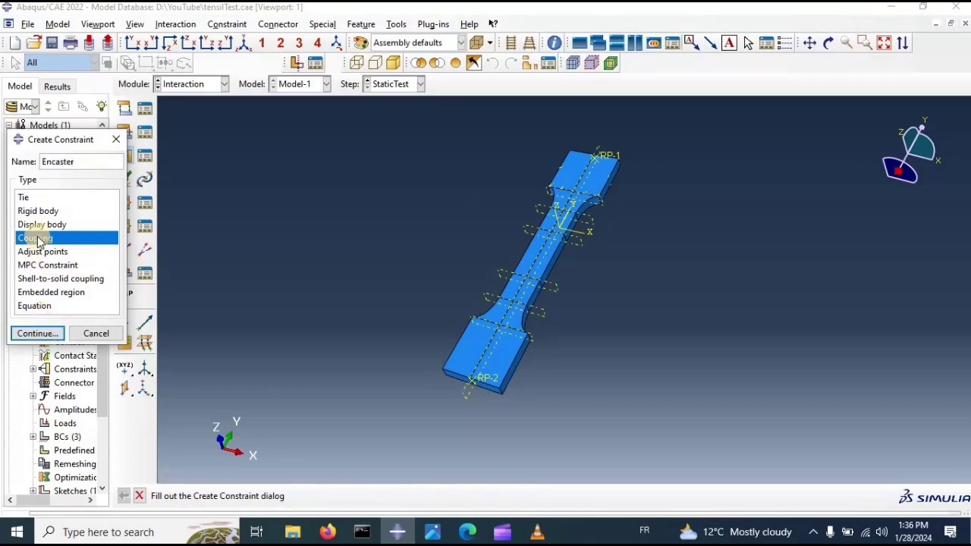
click(36, 335)
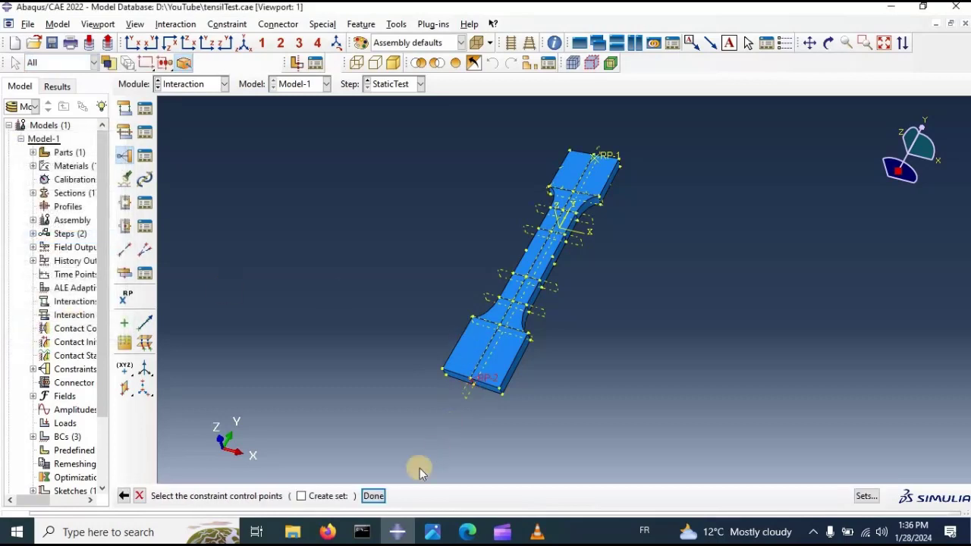
click(375, 497)
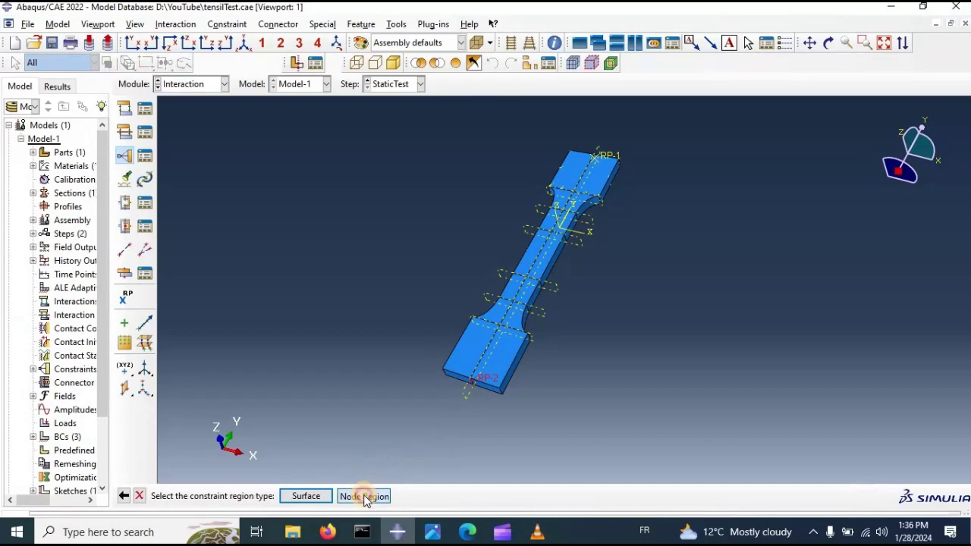
Step: Couple the node region of the lower grip section to RP-2 with Kinematic coupling, constraining all six degrees of freedom
click(365, 497)
click(130, 47)
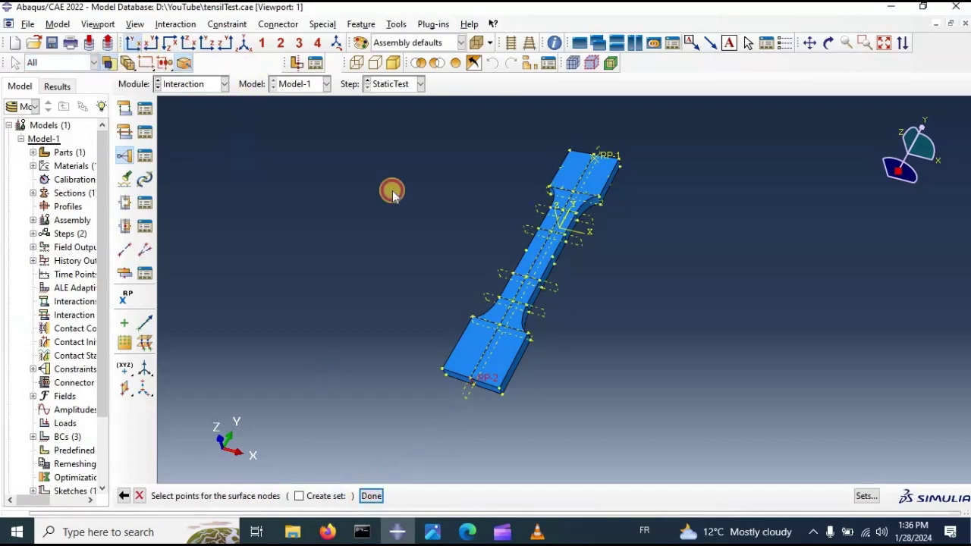
drag(485, 395, 713, 493)
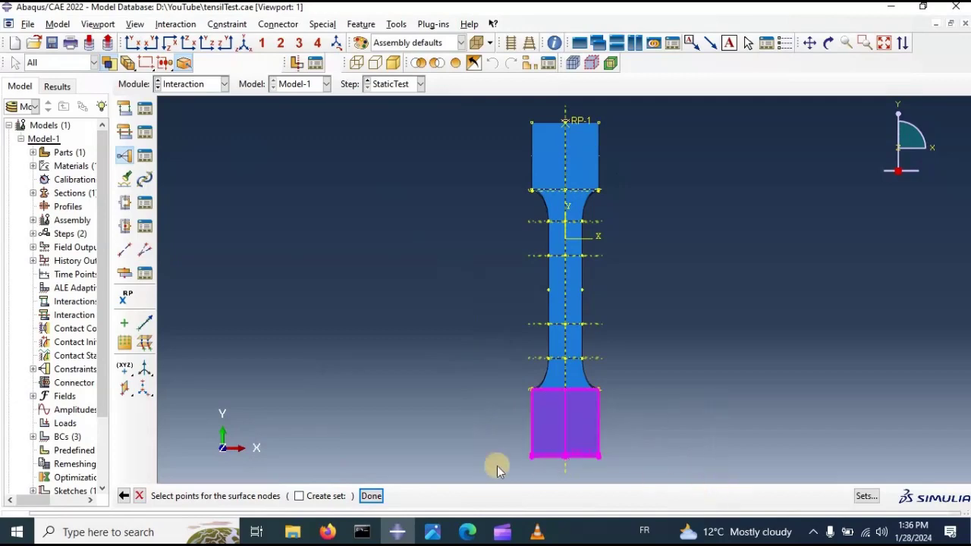
click(372, 496)
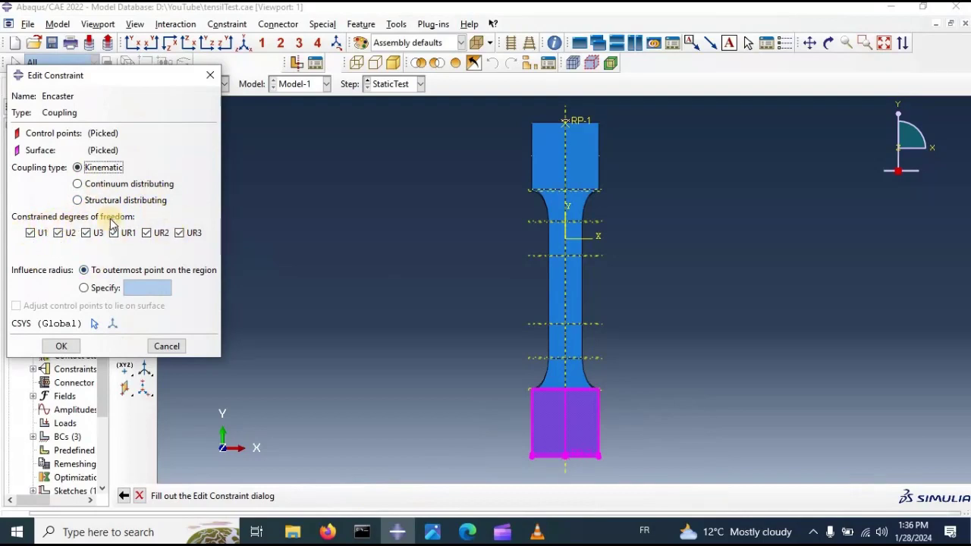
click(29, 233)
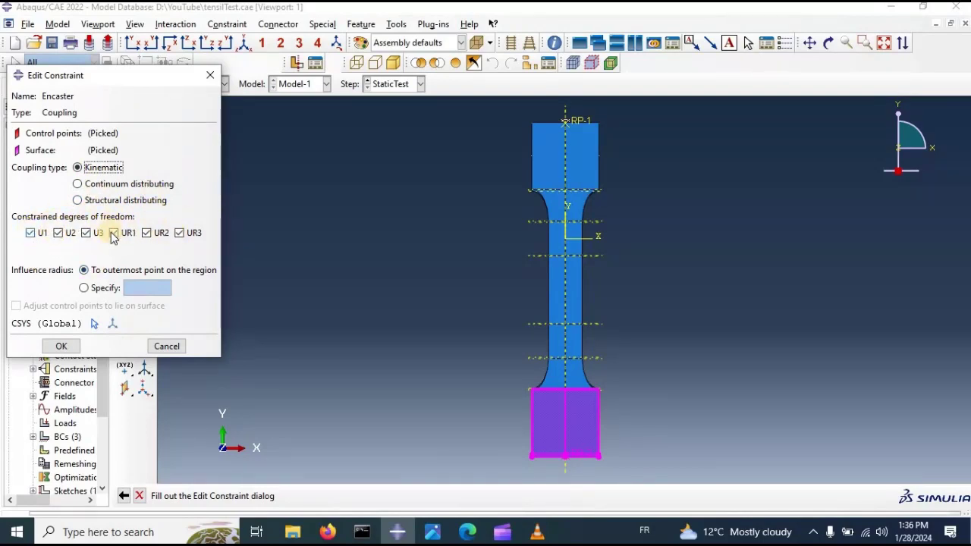
click(64, 347)
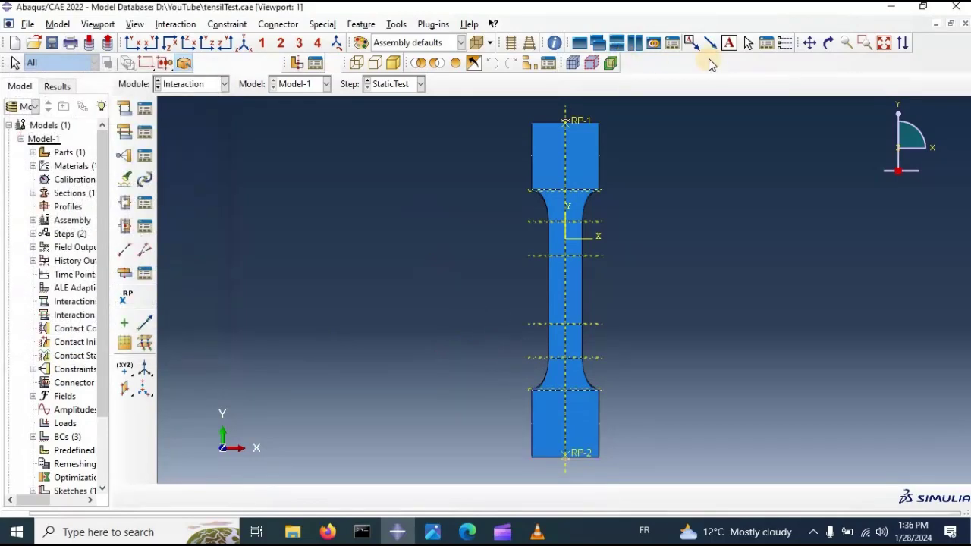
Step: Switch from the Interaction module to the Load module and open the Boundary Condition Manager
click(829, 43)
drag(590, 292, 524, 154)
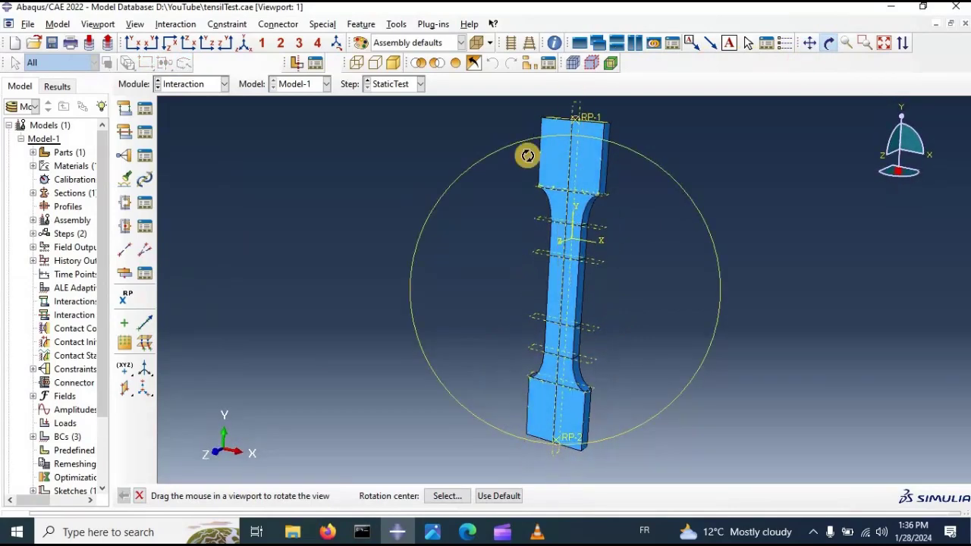
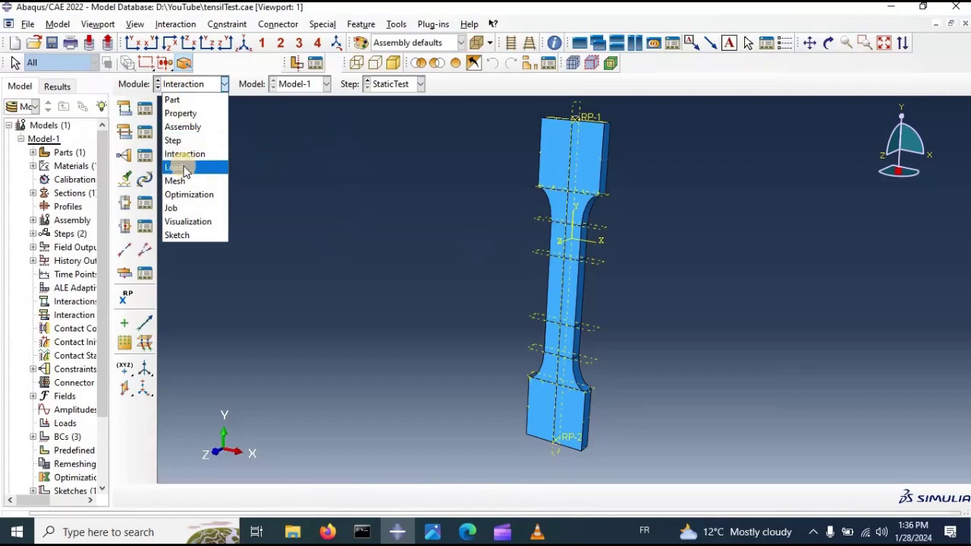
click(184, 168)
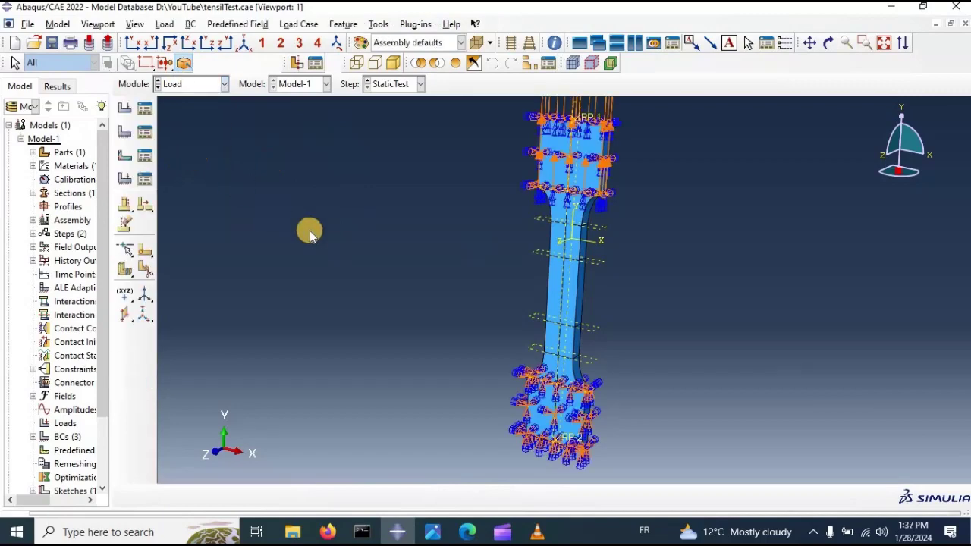
scroll(339, 232, down, 1)
click(145, 132)
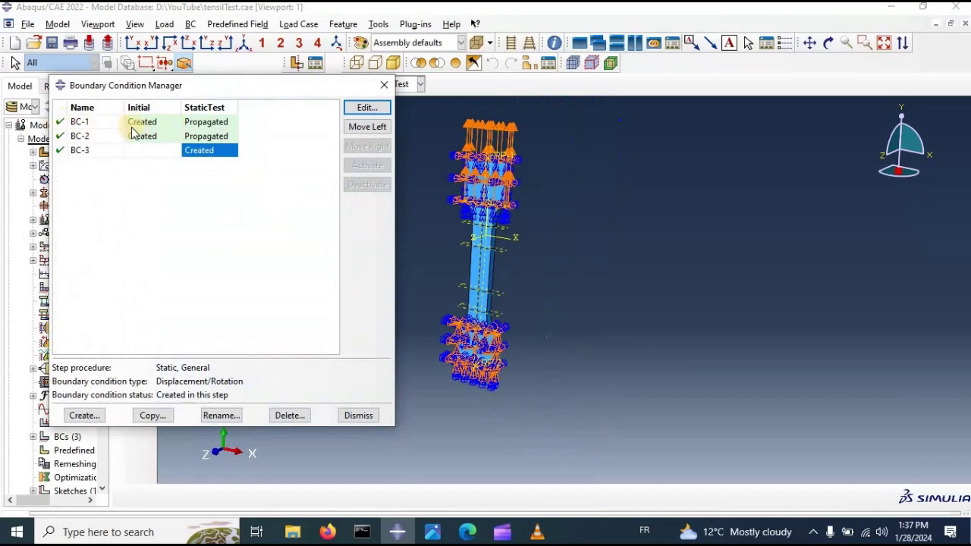
Step: Reassign the region of the ENCASTRE boundary condition BC-1 to reference point RP-2 on the lower end face
click(151, 124)
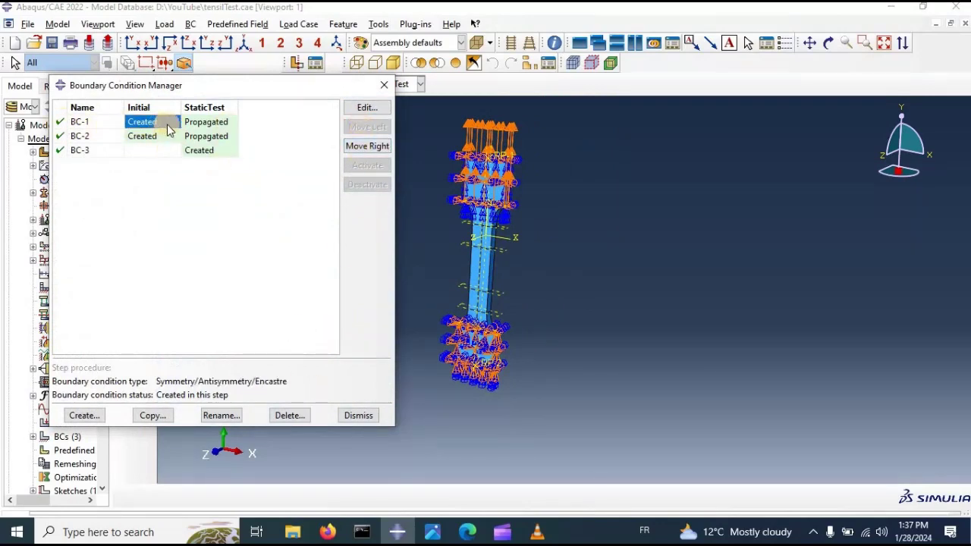
click(364, 109)
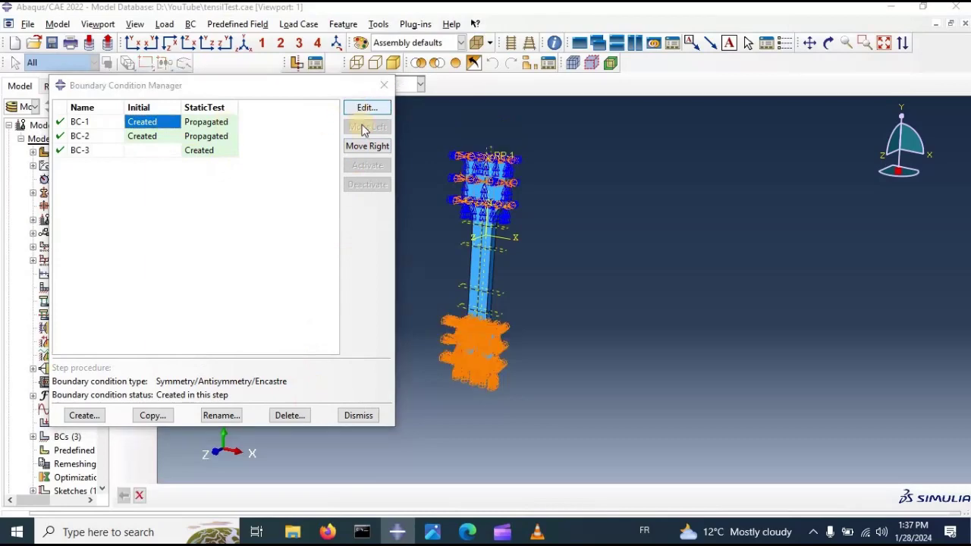
click(16, 303)
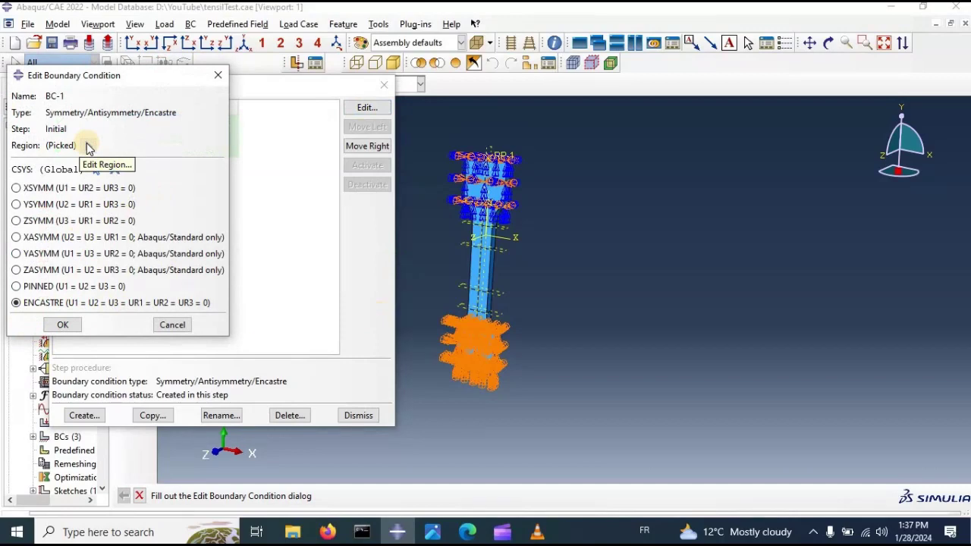
click(88, 147)
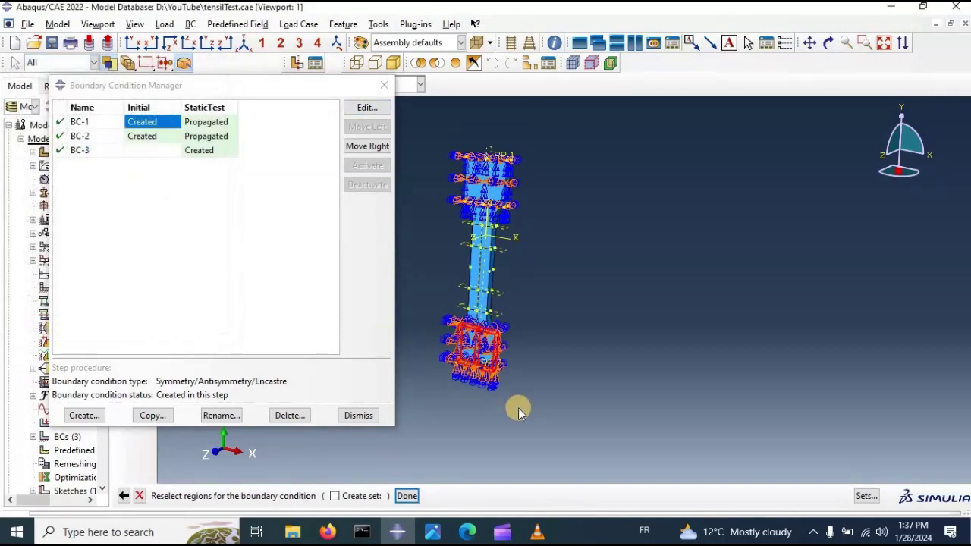
ctrl+alt+drag(511, 369, 466, 340)
scroll(472, 331, down, 3)
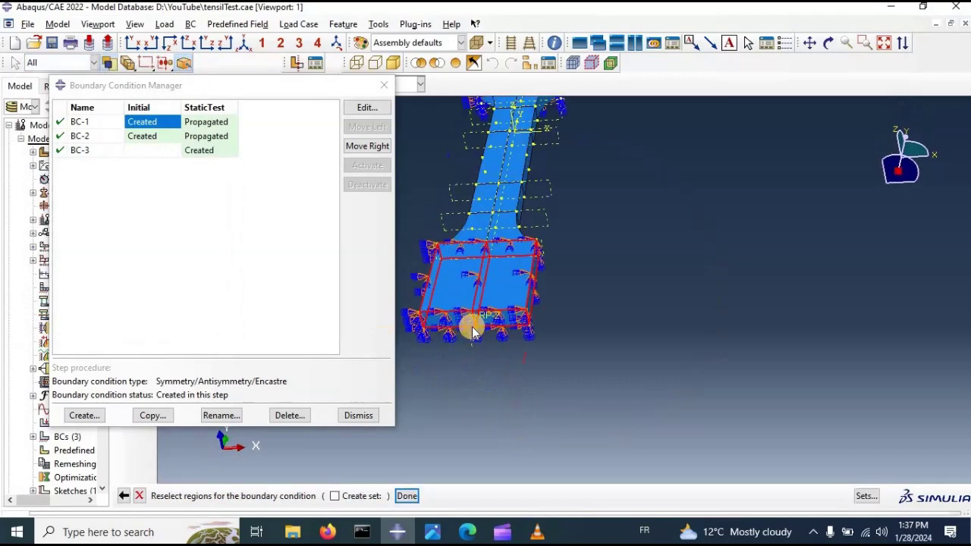
scroll(486, 320, down, 3)
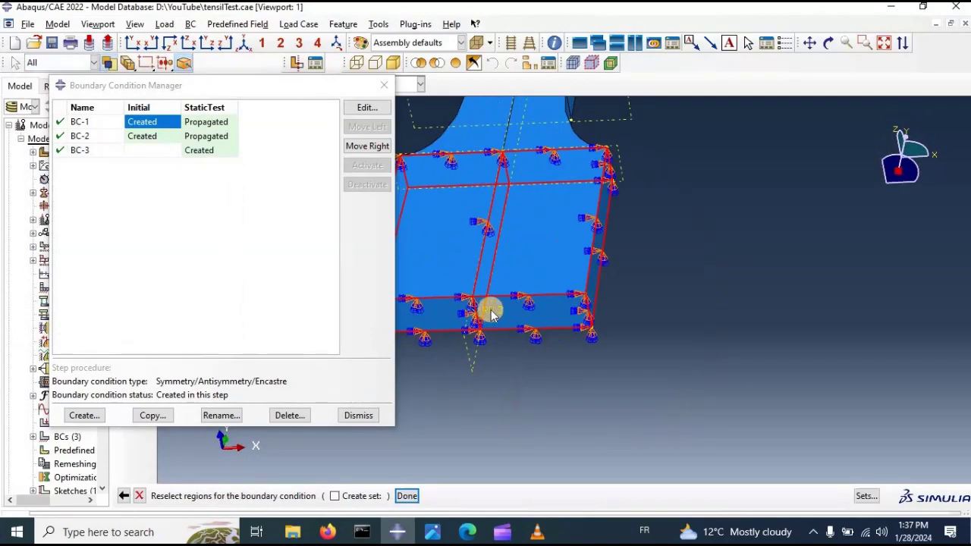
click(493, 312)
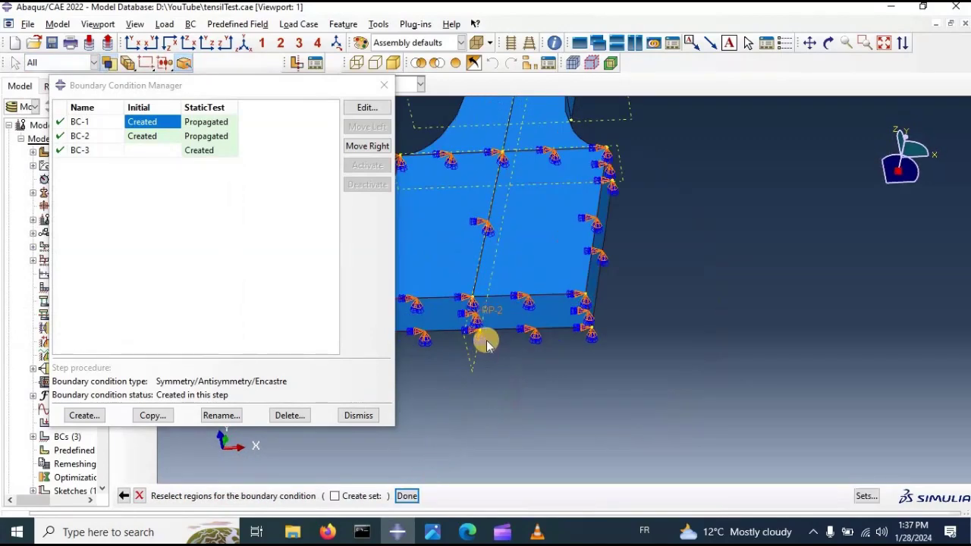
click(407, 496)
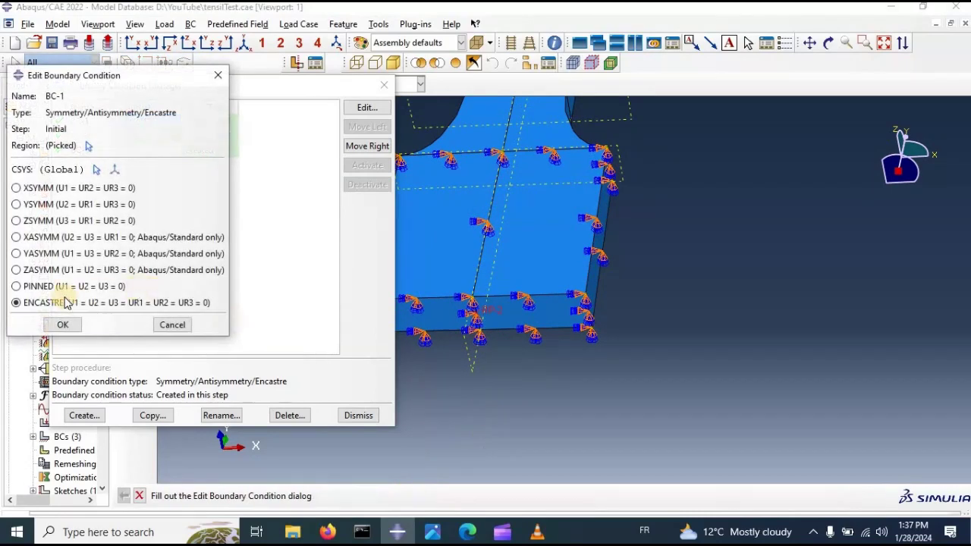
click(62, 325)
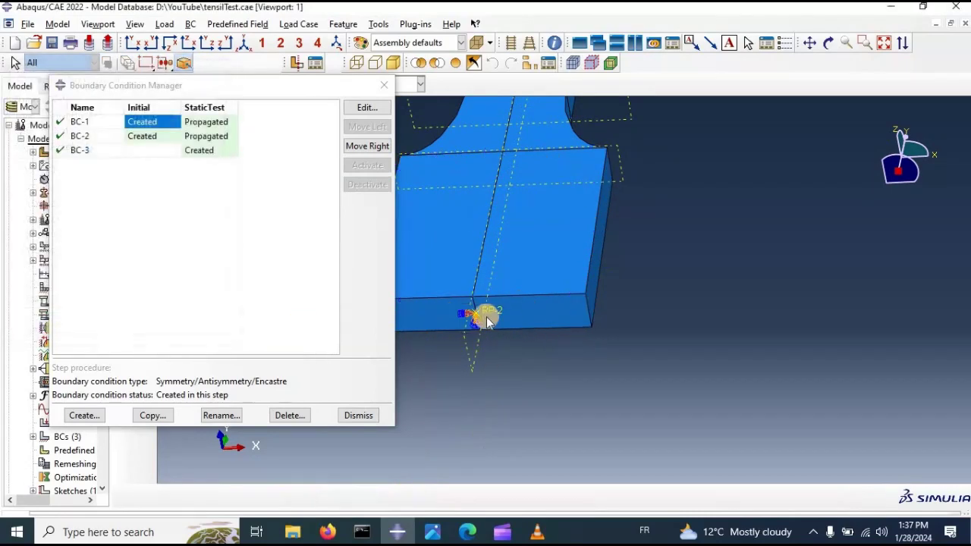
Step: Reassign the region of boundary condition BC-2 in the Initial step to reference point RP-1 on the upper end face
scroll(463, 315, down, 6)
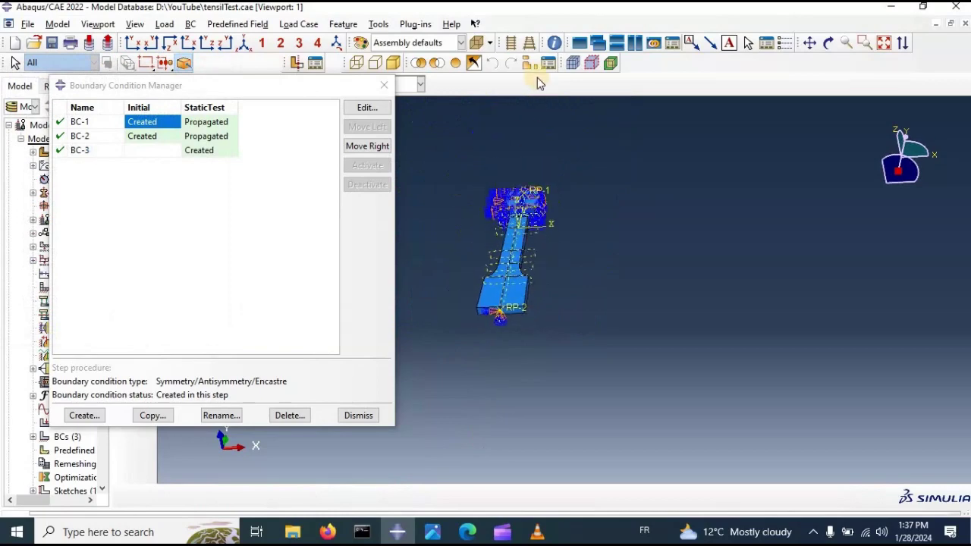
click(829, 43)
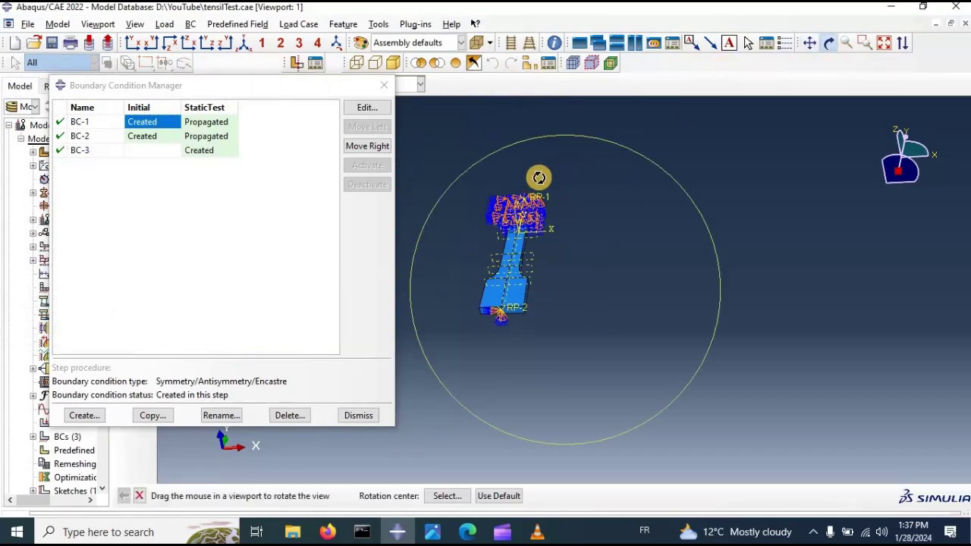
mouse_move(531, 210)
mouse_down()
mouse_move(524, 269)
mouse_move(542, 282)
mouse_move(533, 169)
mouse_up()
scroll(533, 168, up, 4)
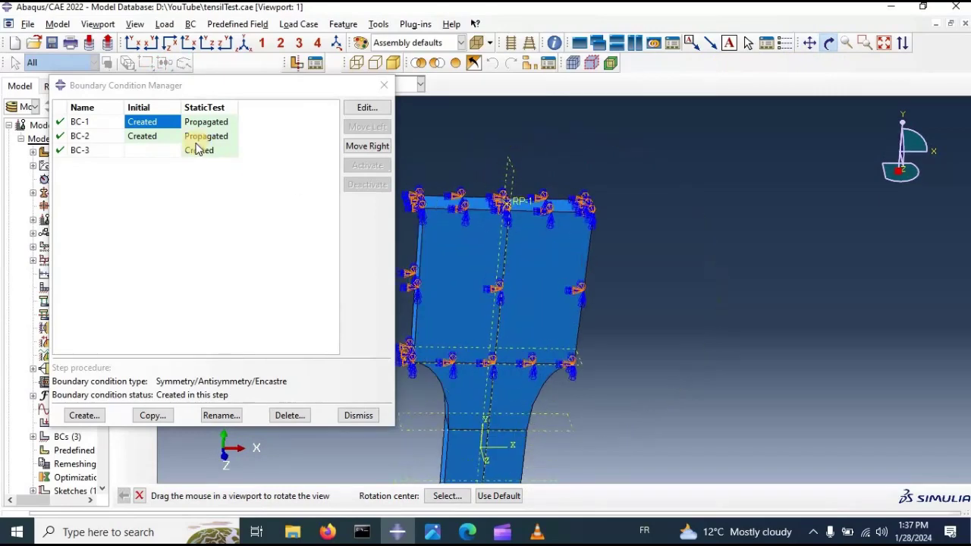
click(152, 145)
click(367, 107)
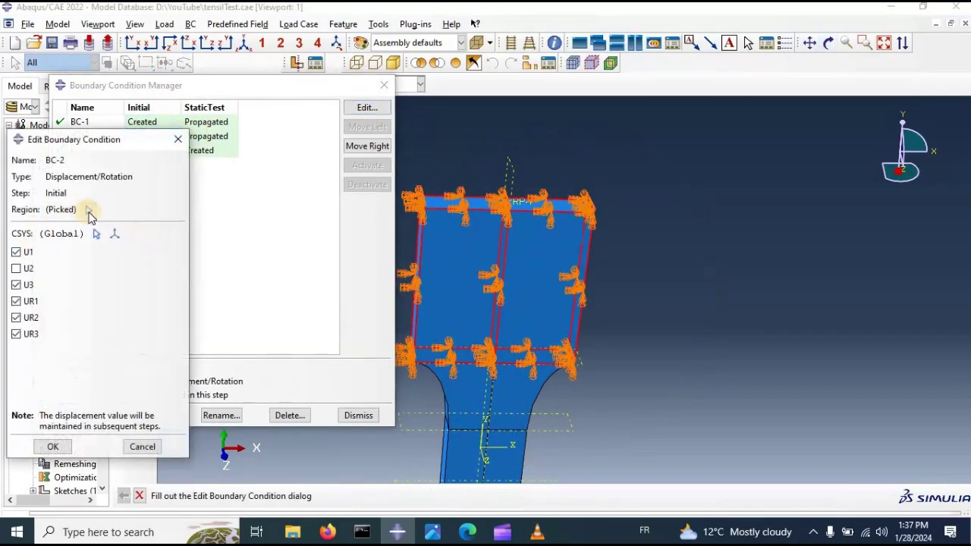
click(89, 212)
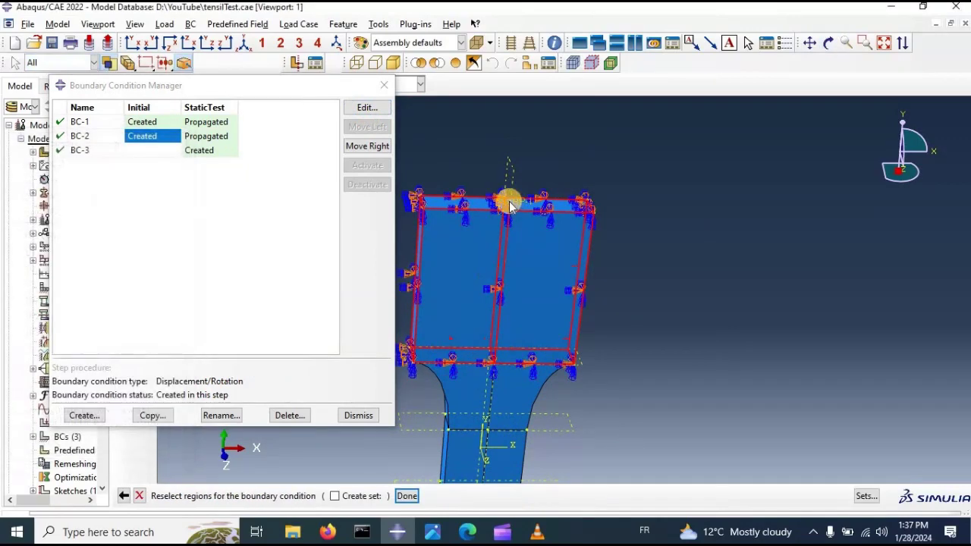
click(509, 201)
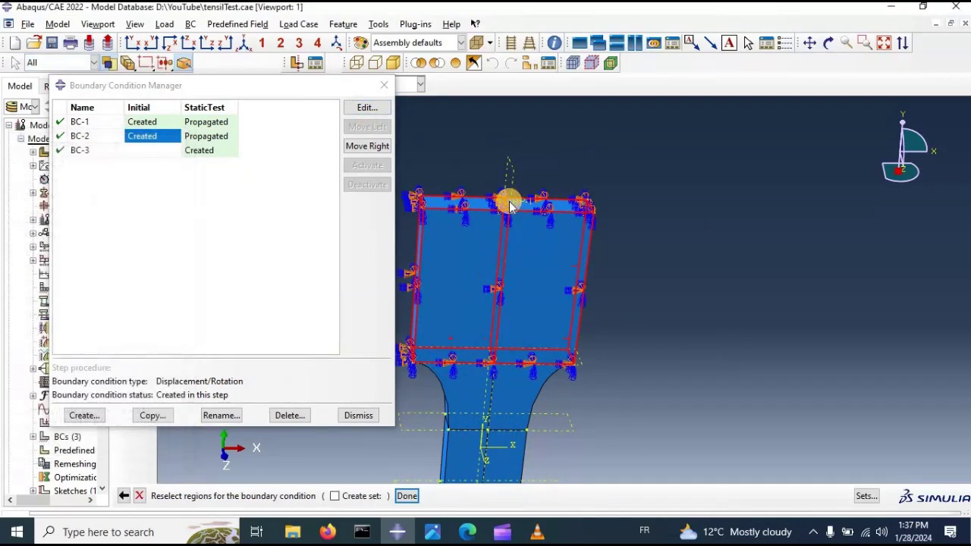
click(406, 498)
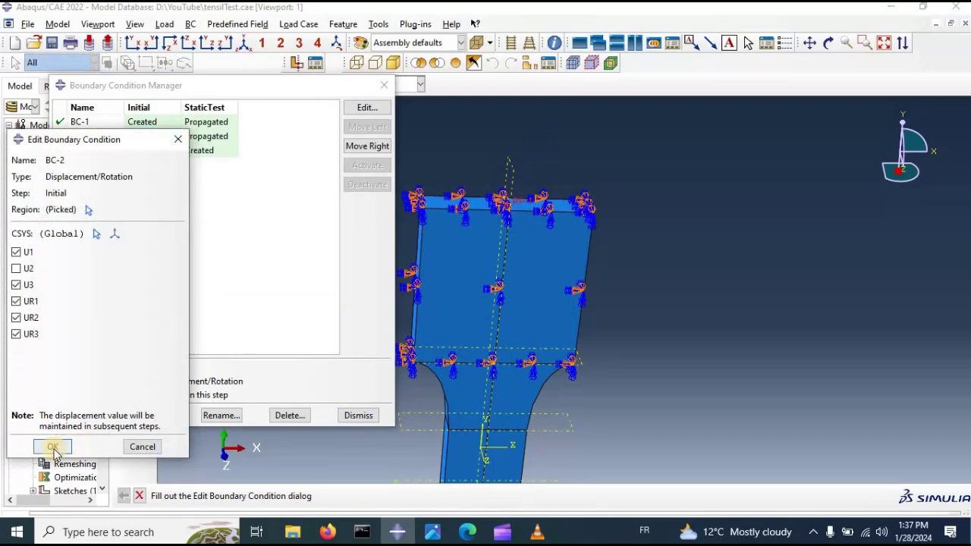
click(52, 449)
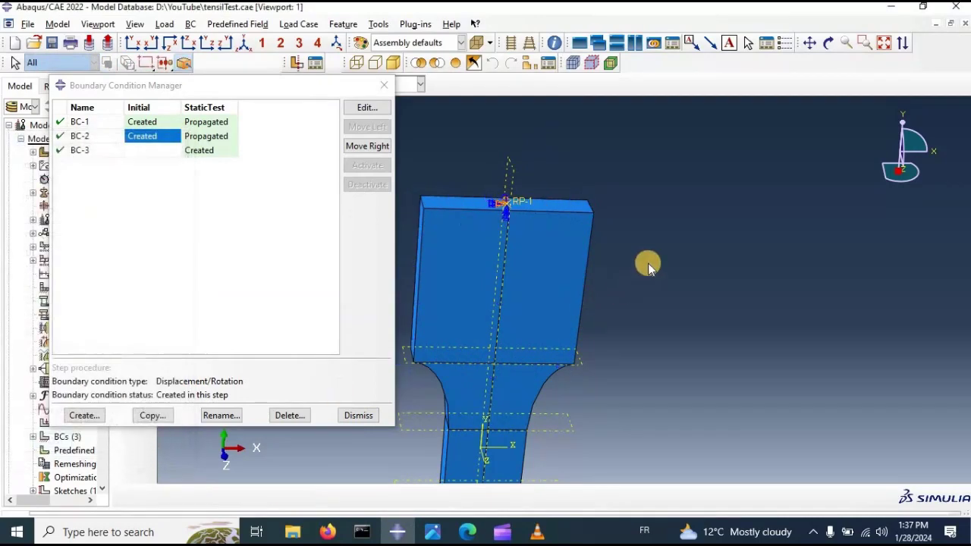
Step: Reassign the region of displacement boundary condition BC-3 in the StaticTest step to reference point RP-1
click(201, 151)
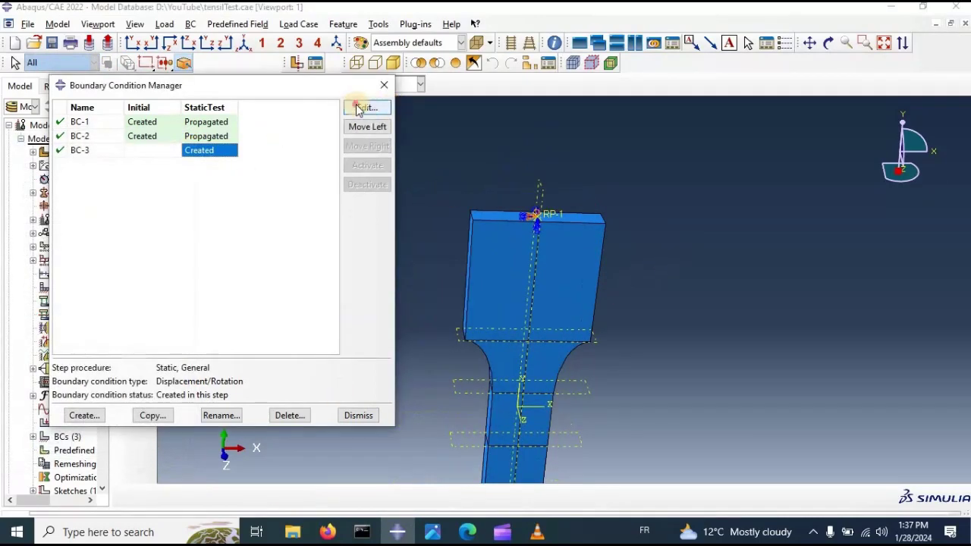
click(362, 108)
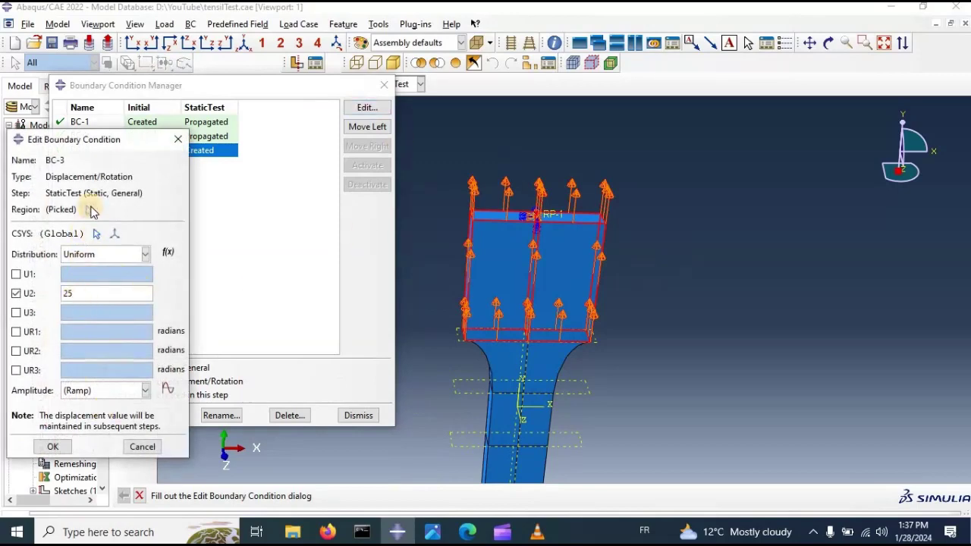
click(89, 211)
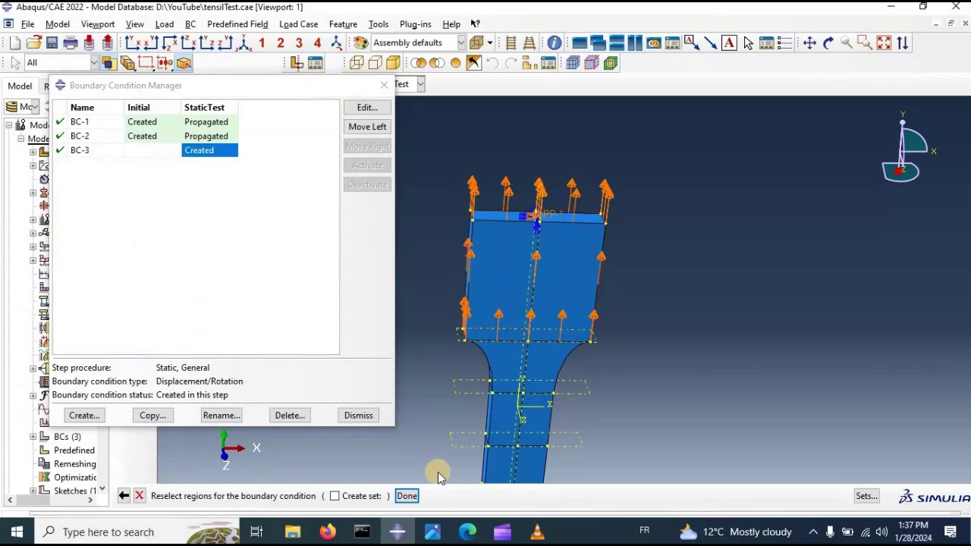
click(408, 497)
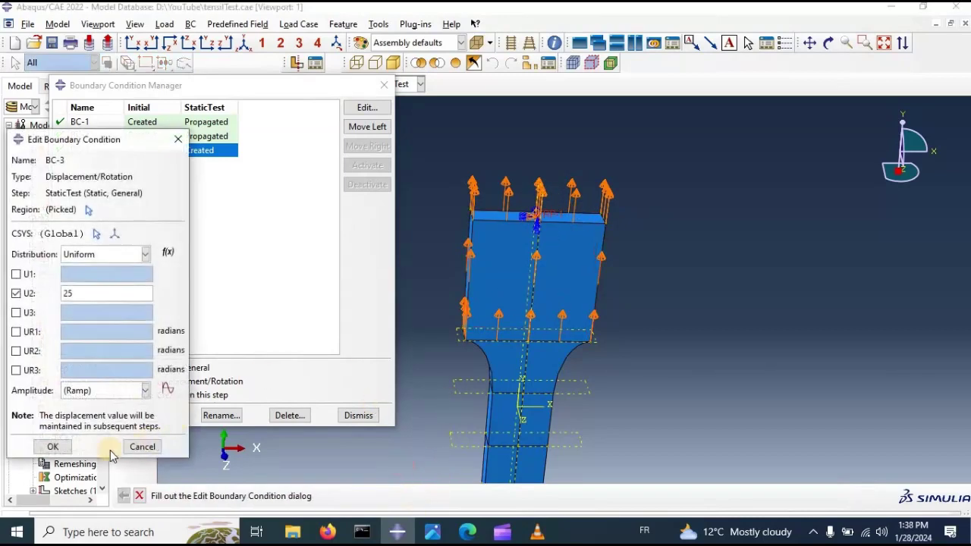
click(52, 449)
Step: Display the whole specimen in isometric view and close the Boundary Condition Manager
scroll(743, 221, down, 4)
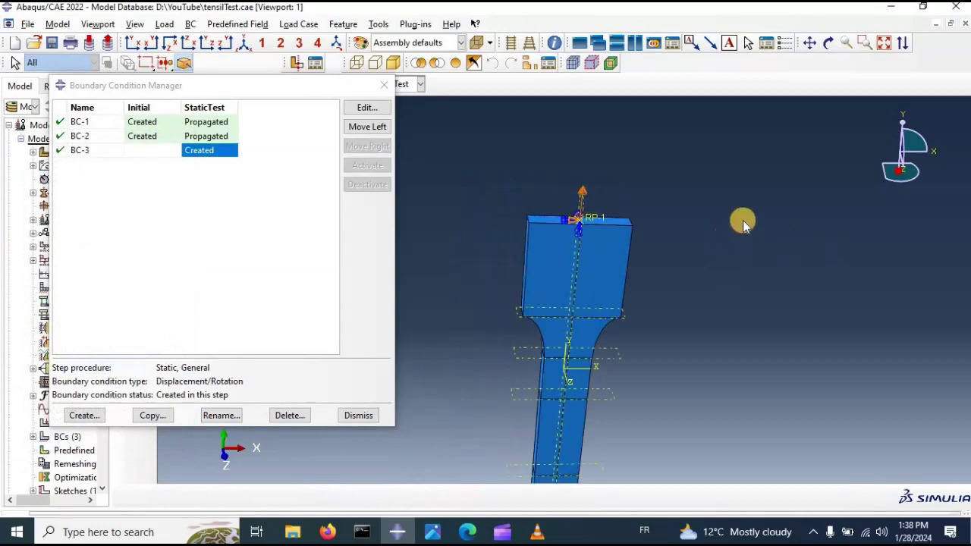
scroll(757, 388, up, 3)
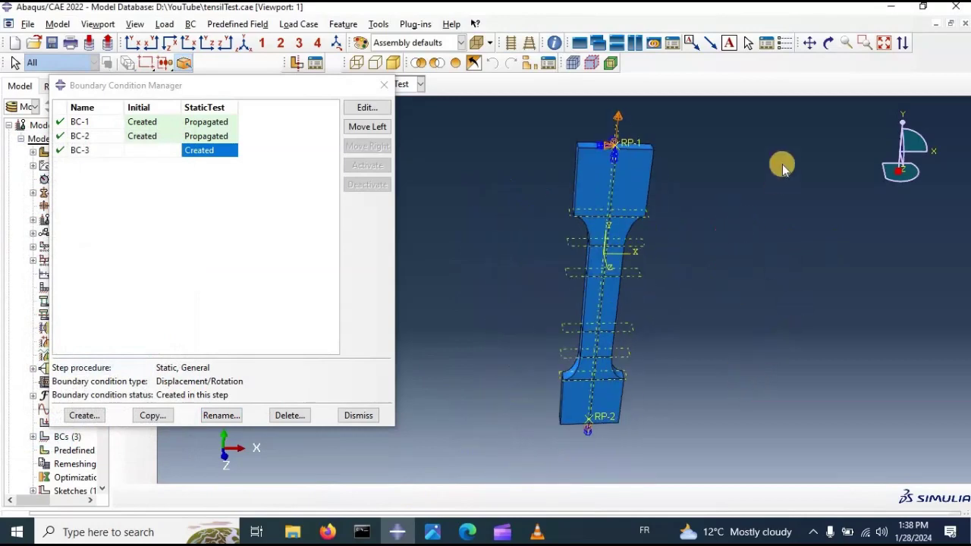
click(242, 45)
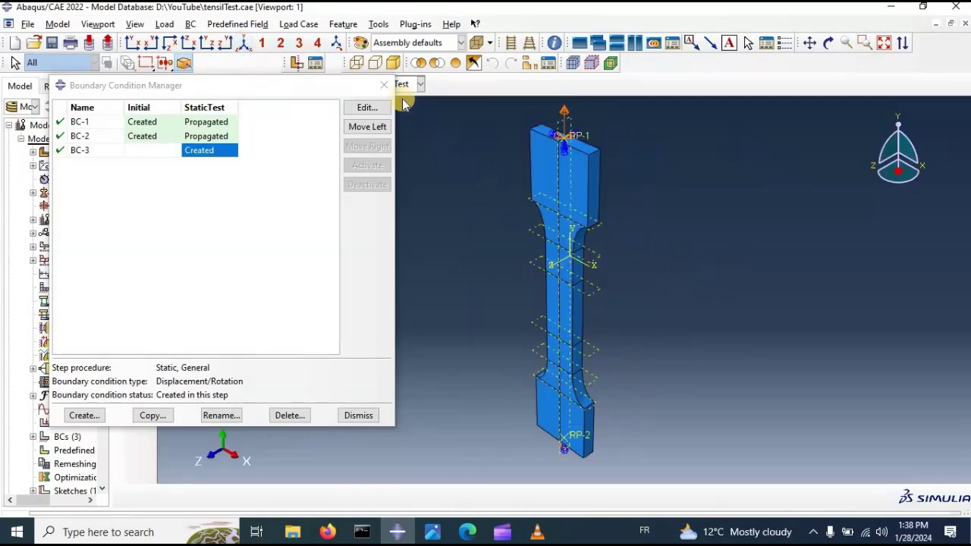
click(382, 87)
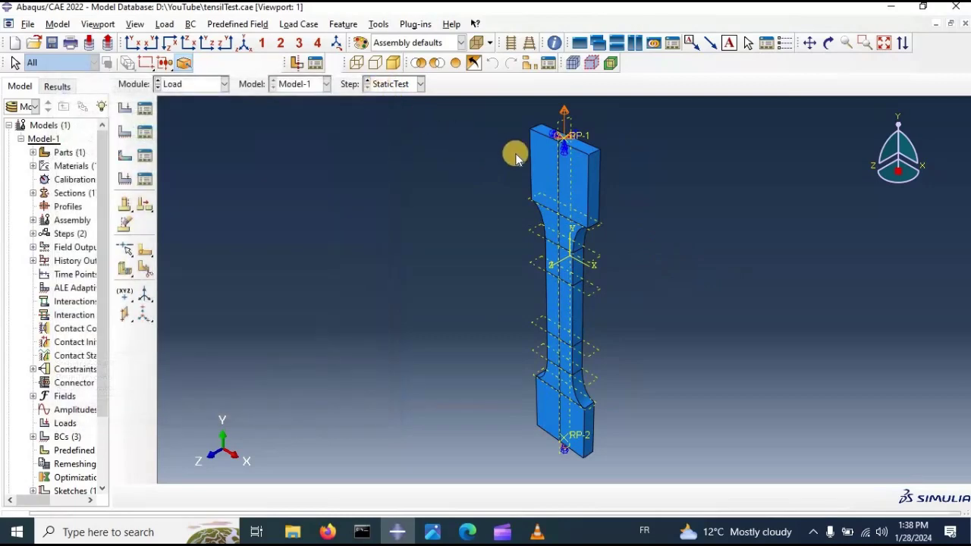
Step: Create a geometry set named RF containing reference point RP-1 on the upper end face
scroll(712, 311, down, 1)
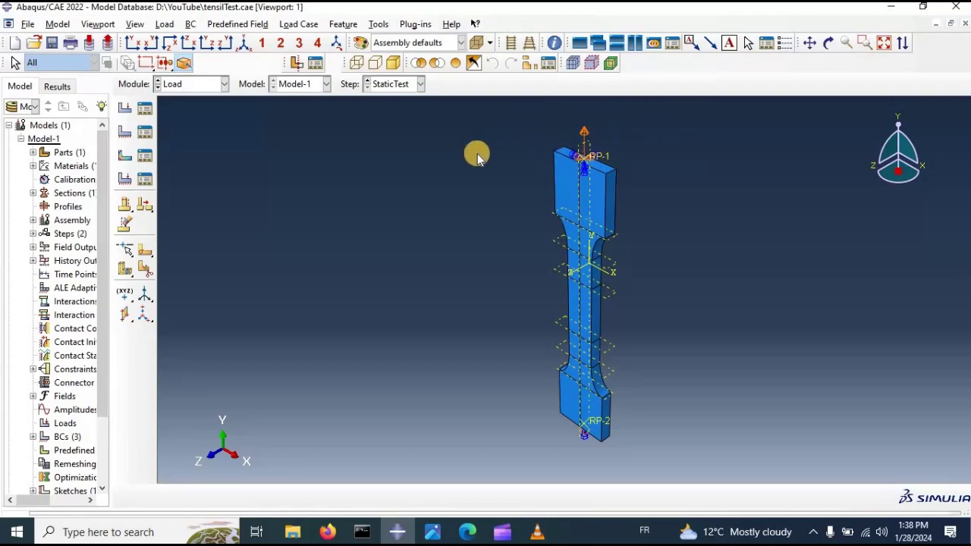
scroll(592, 144, up, 3)
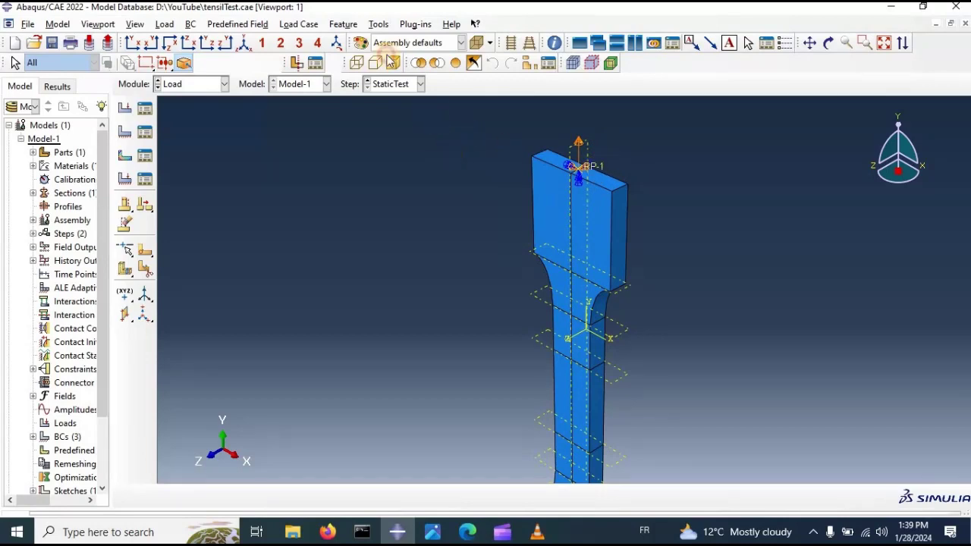
click(378, 24)
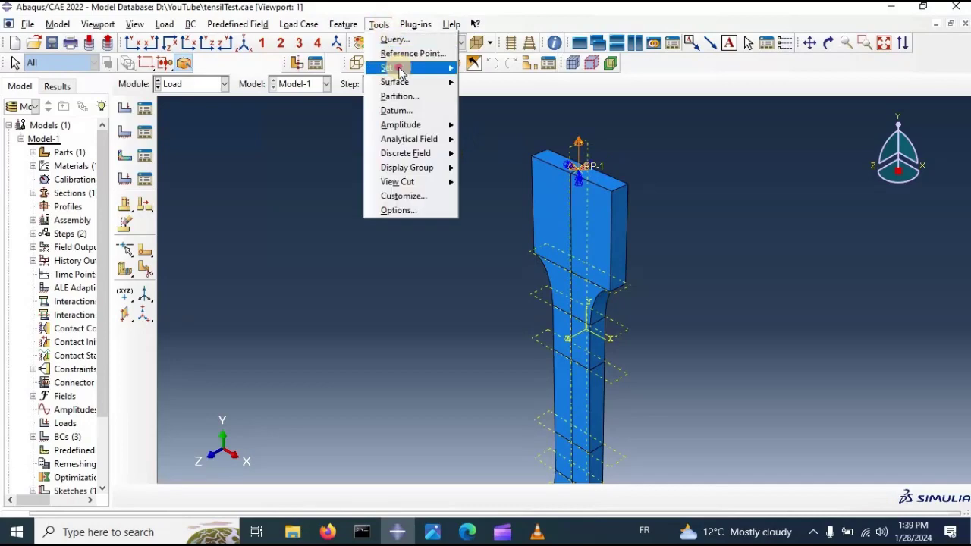
mouse_move(394, 67)
click(484, 83)
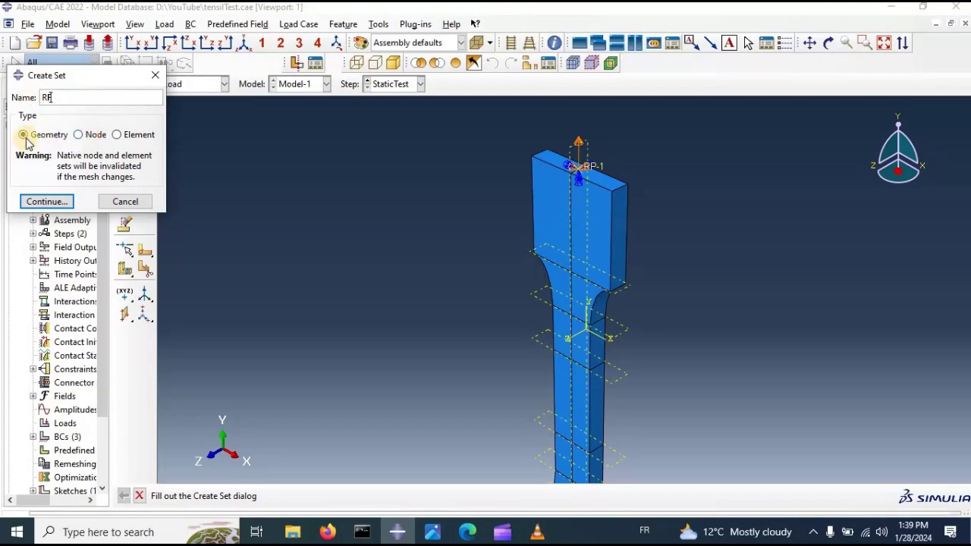
click(42, 202)
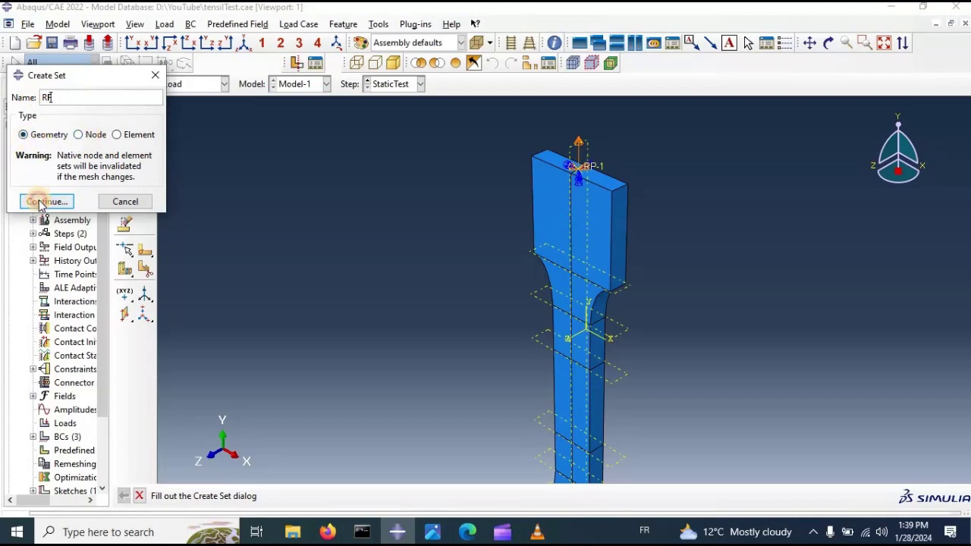
click(599, 173)
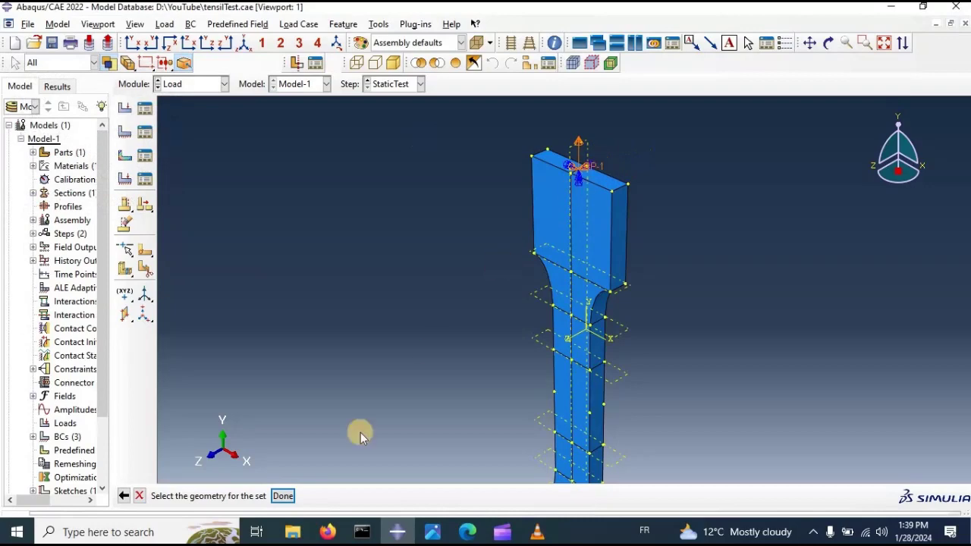
click(293, 498)
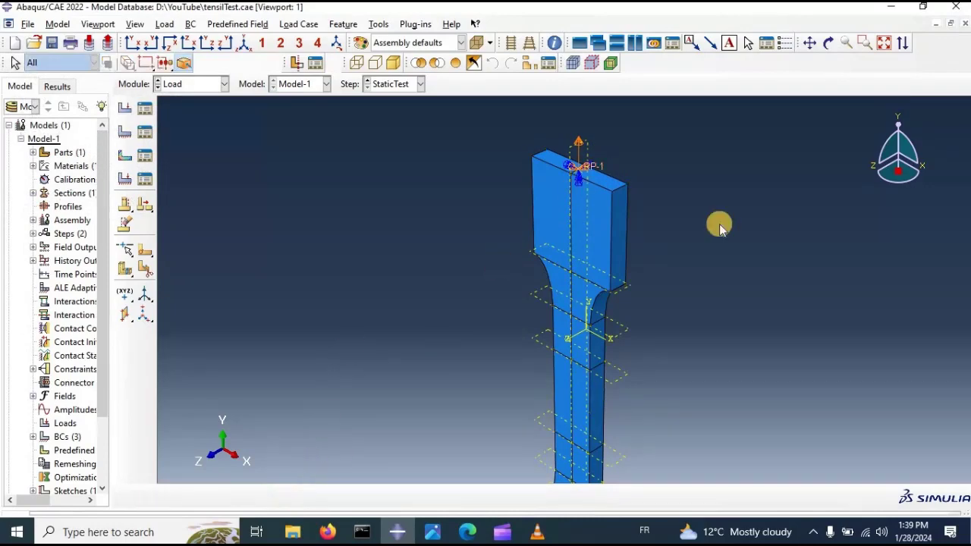
Step: Check which geometry belongs to the set RF, leaving its selection unedited
click(380, 25)
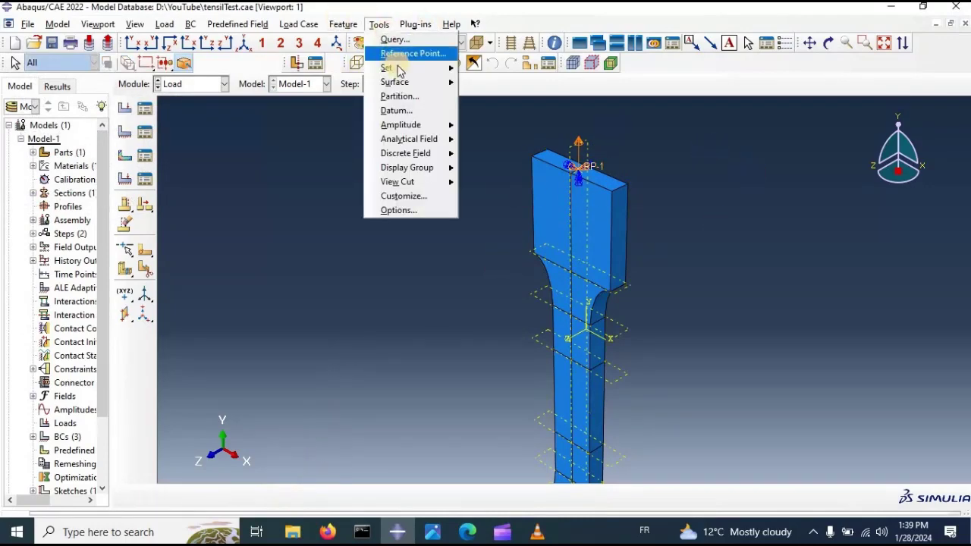
mouse_move(440, 68)
mouse_move(482, 98)
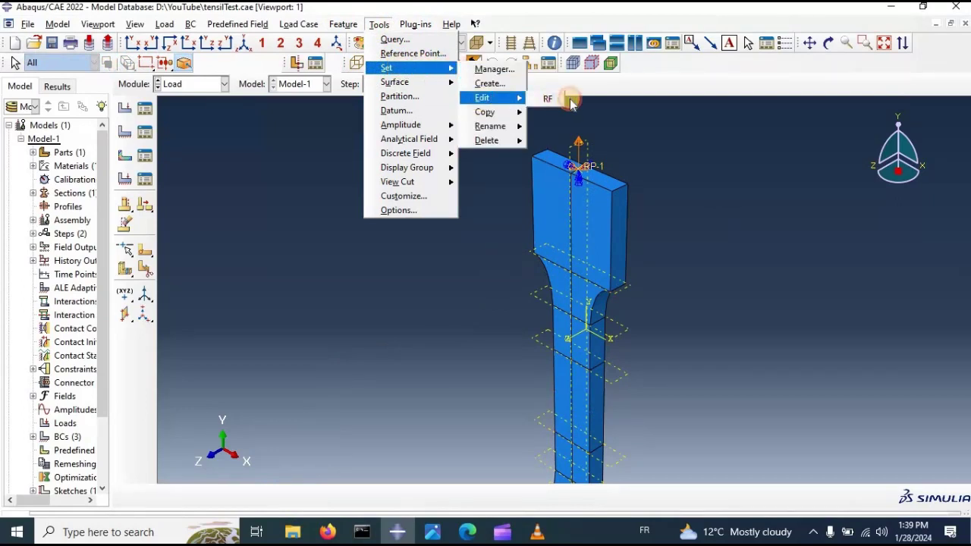
click(555, 98)
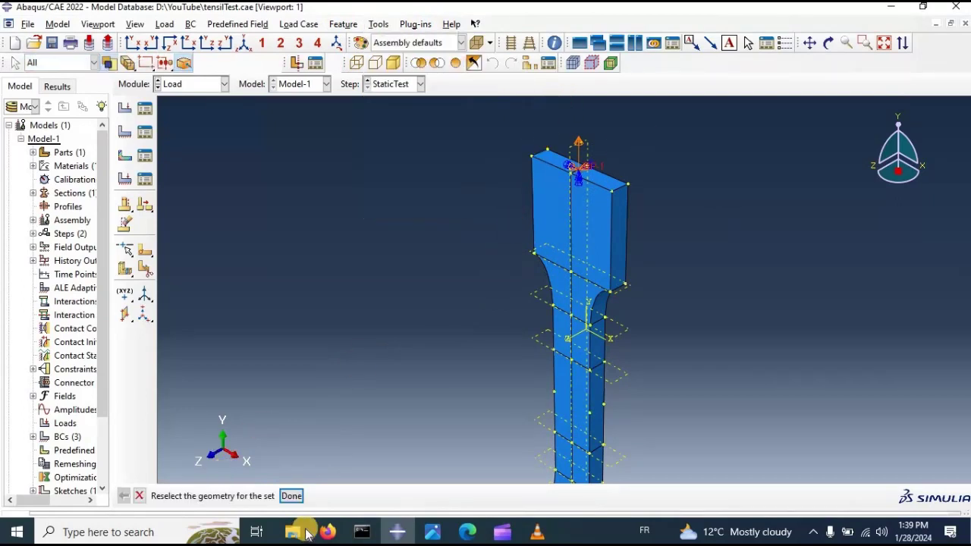
click(141, 504)
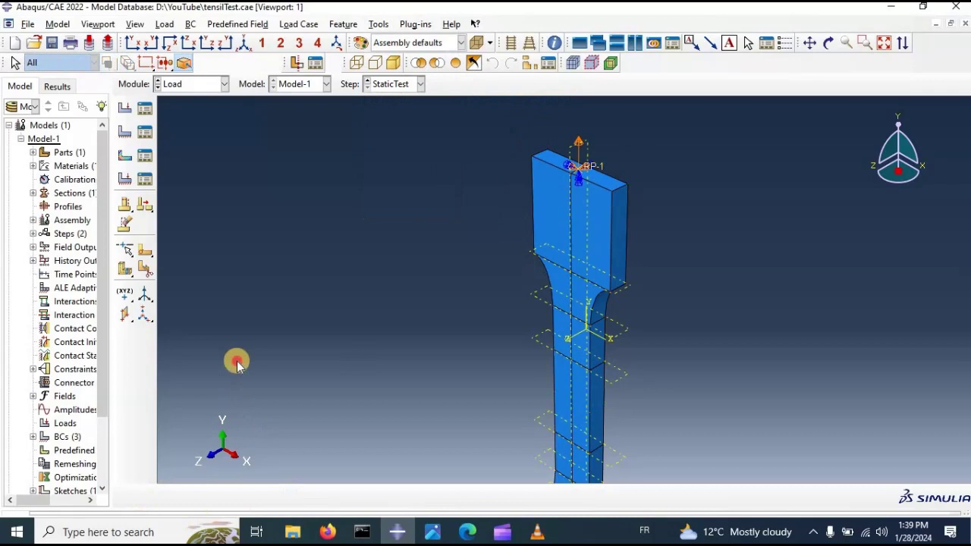
Step: Create a second history output request for the StaticTest step with the set RF as its domain
click(194, 87)
click(183, 141)
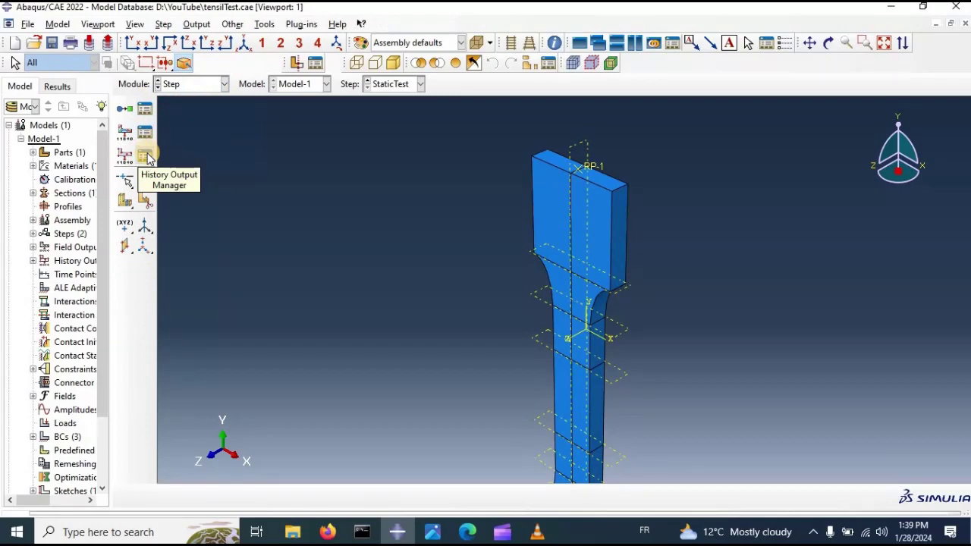
click(147, 157)
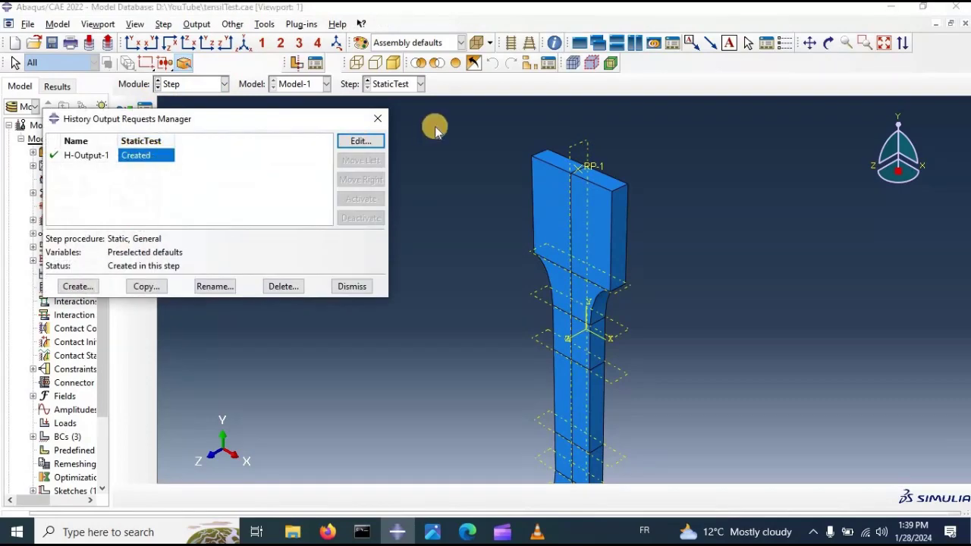
click(77, 286)
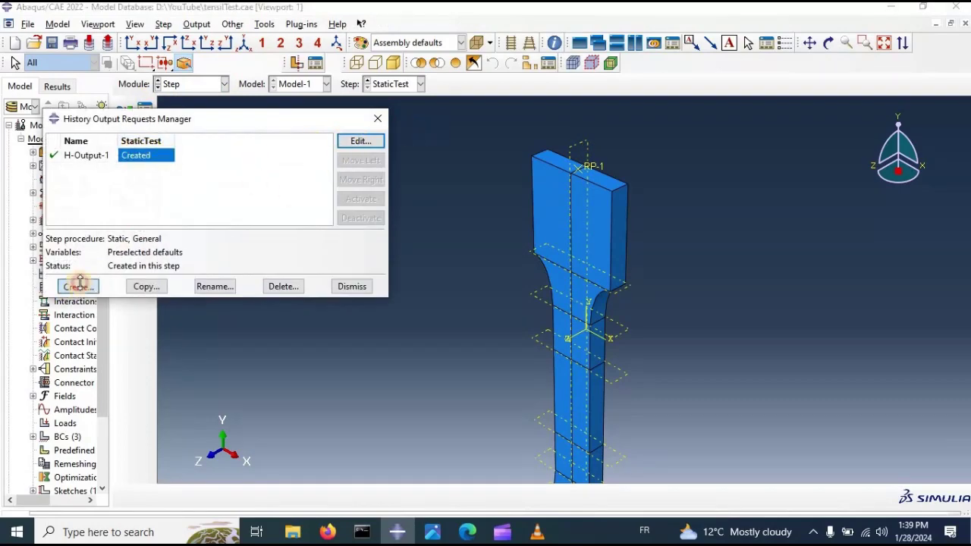
click(56, 269)
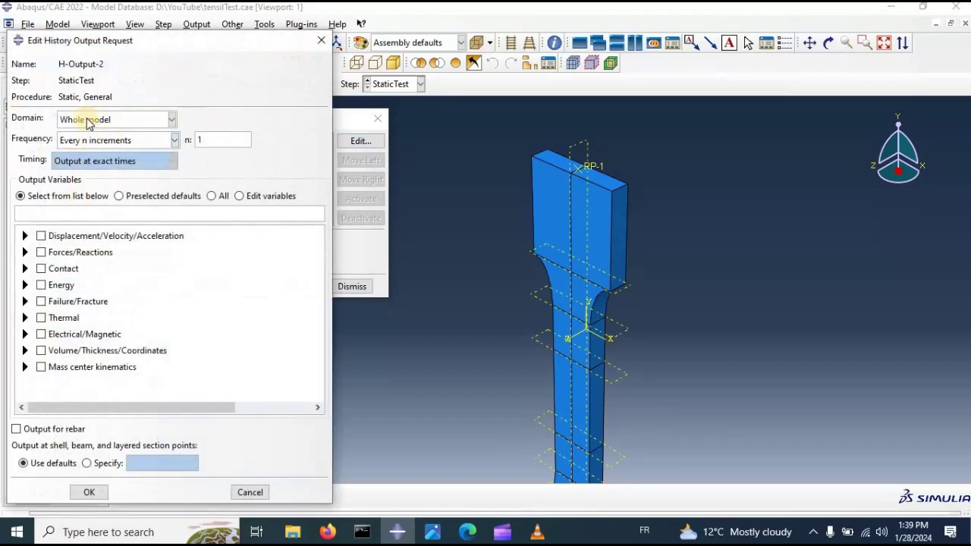
click(88, 120)
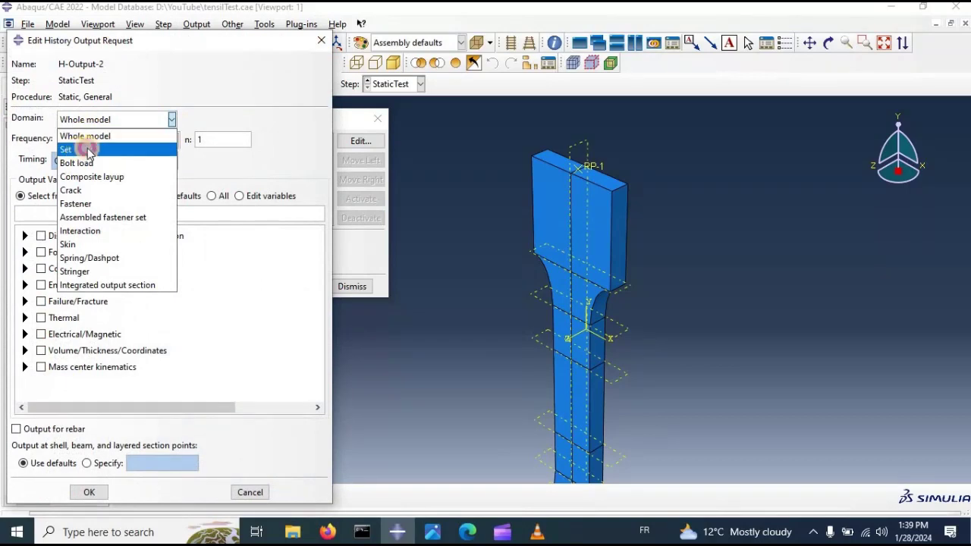
click(90, 150)
click(199, 124)
click(201, 124)
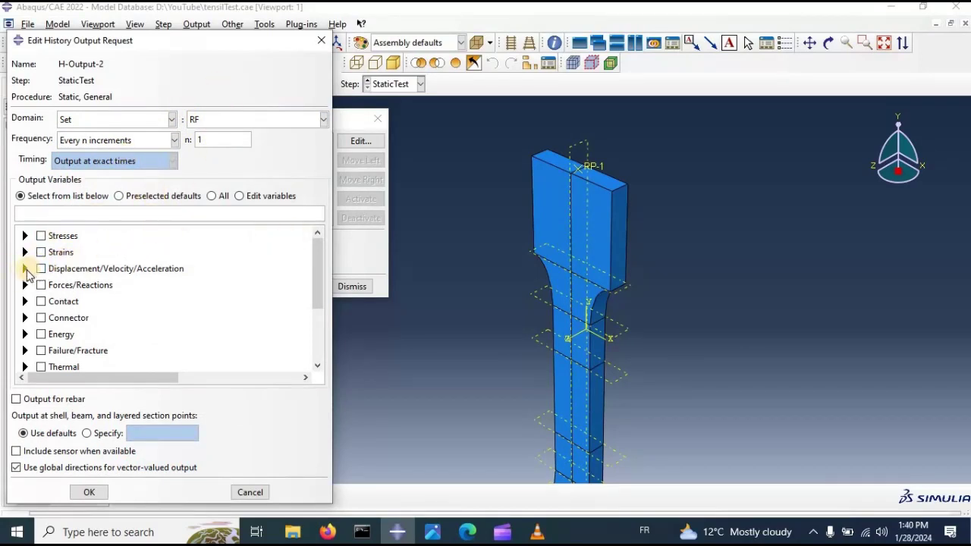
Step: Include displacement component U2 among the history request's output variables
scroll(38, 269, down, 3)
scroll(31, 263, up, 3)
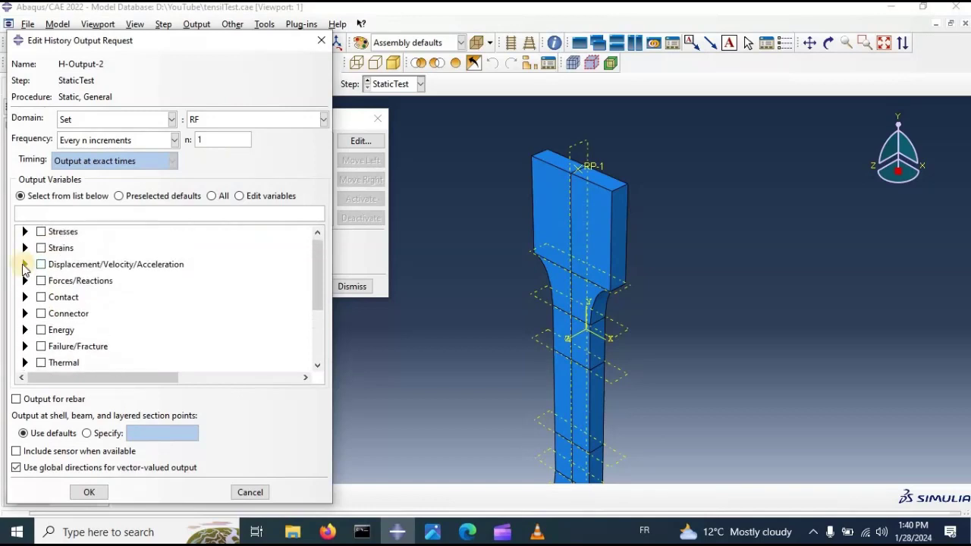
click(25, 270)
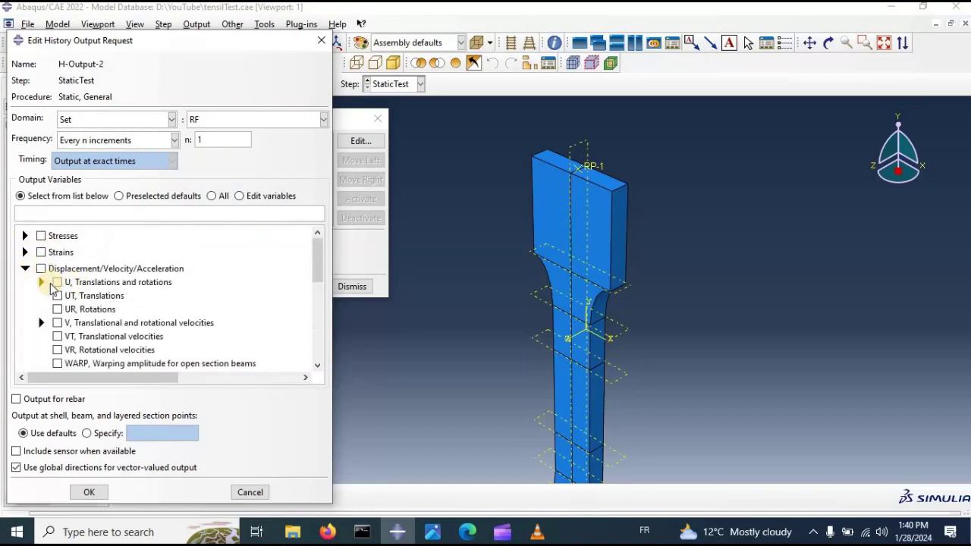
click(41, 282)
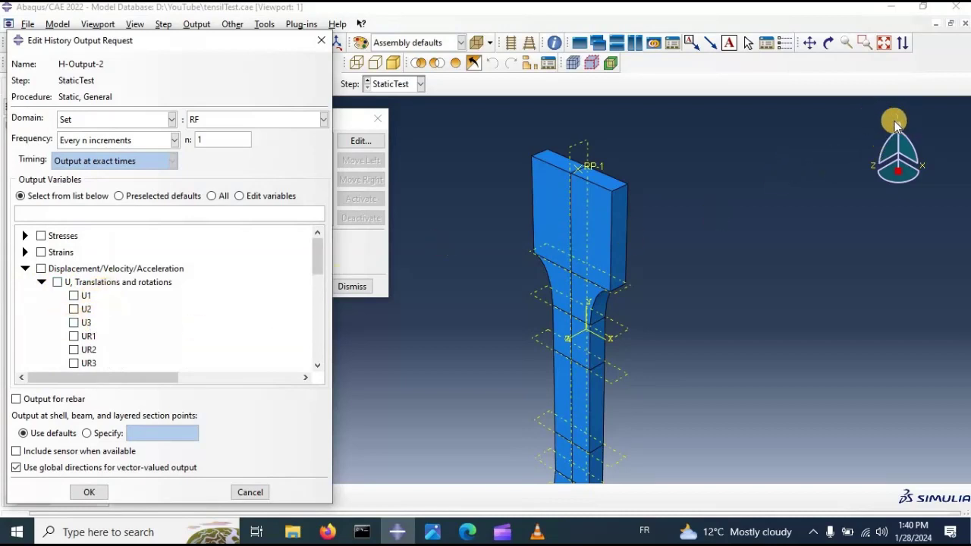
click(74, 309)
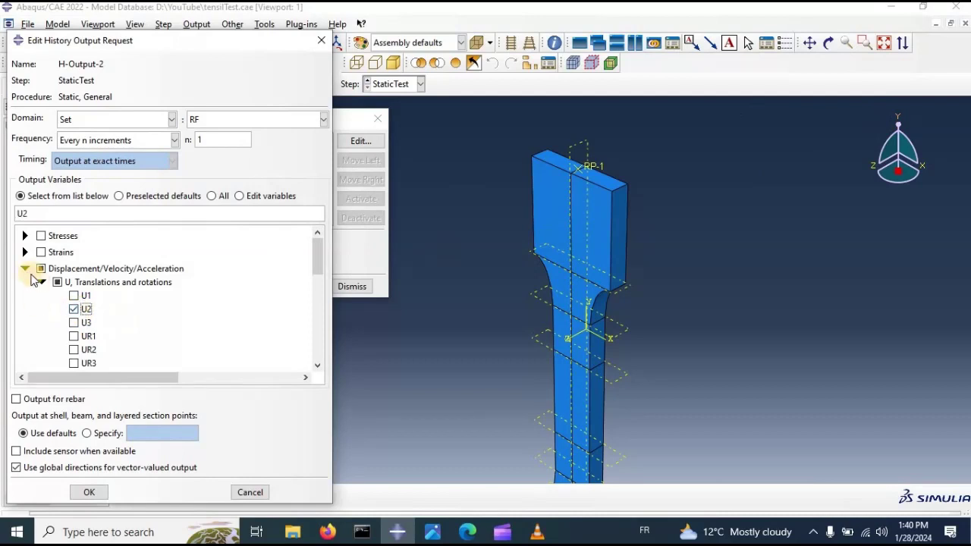
click(26, 270)
Step: Add reaction force component RF2 to the output variables, save the history request and close its manager
scroll(27, 279, down, 1)
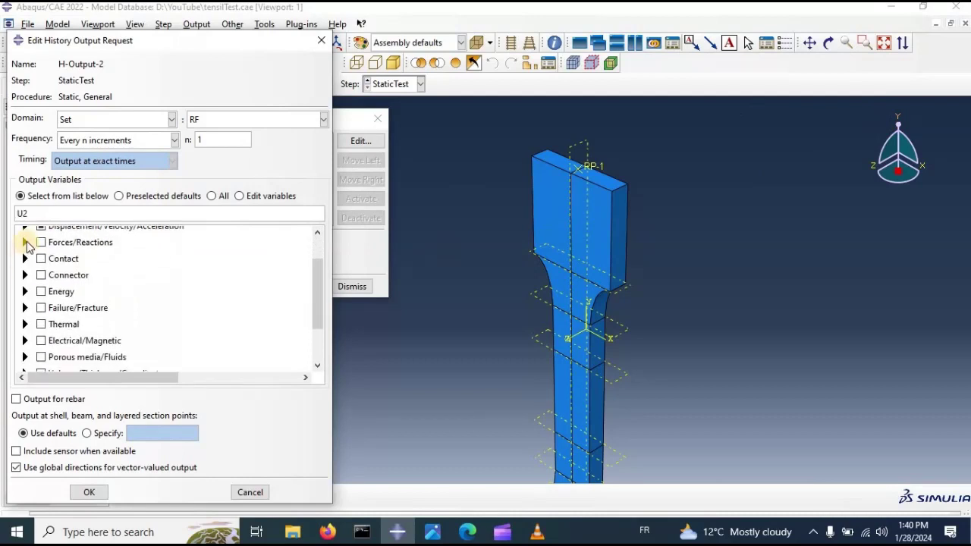
click(25, 242)
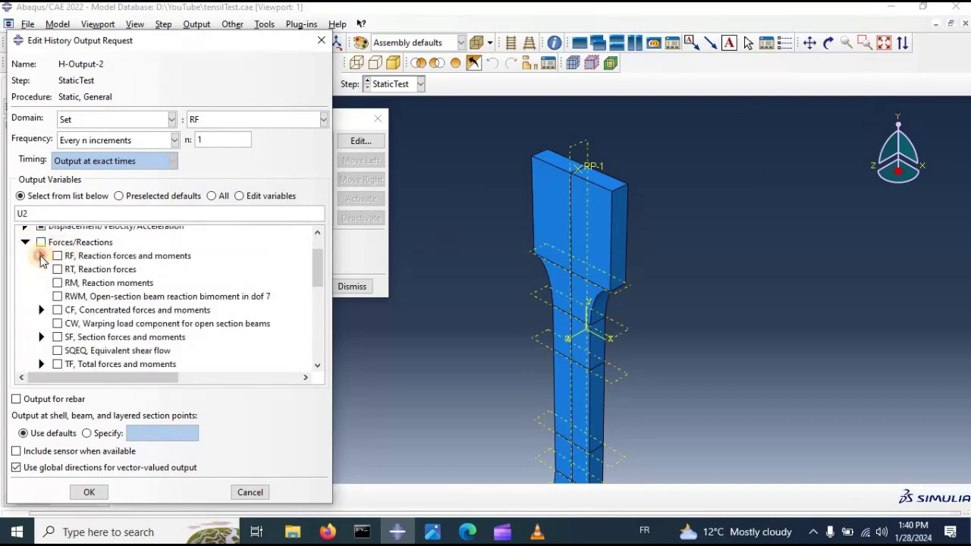
click(41, 256)
click(73, 282)
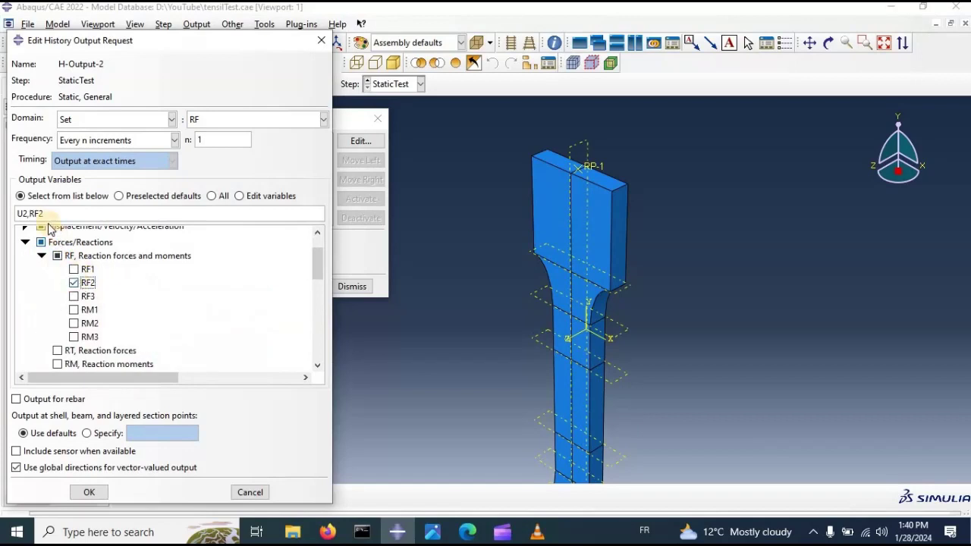
drag(44, 215, 14, 216)
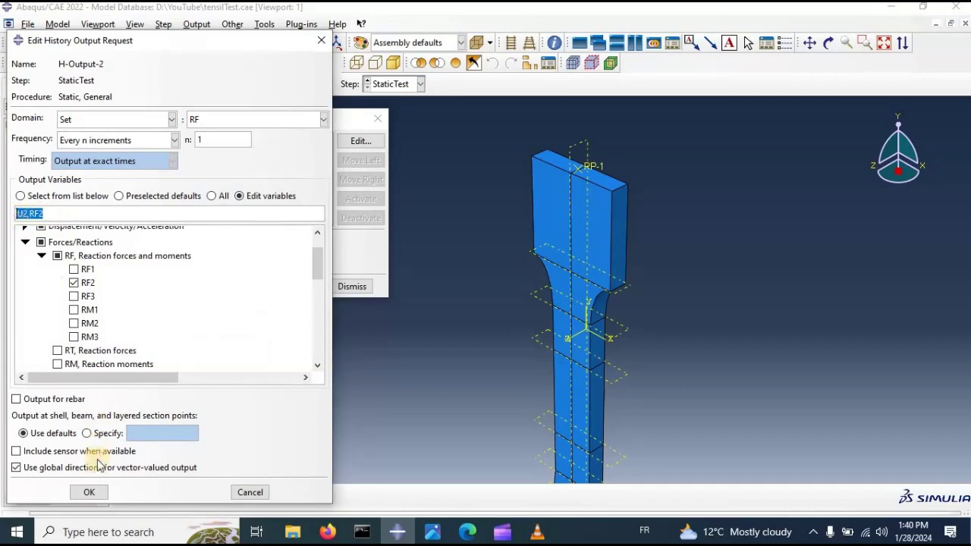
click(91, 493)
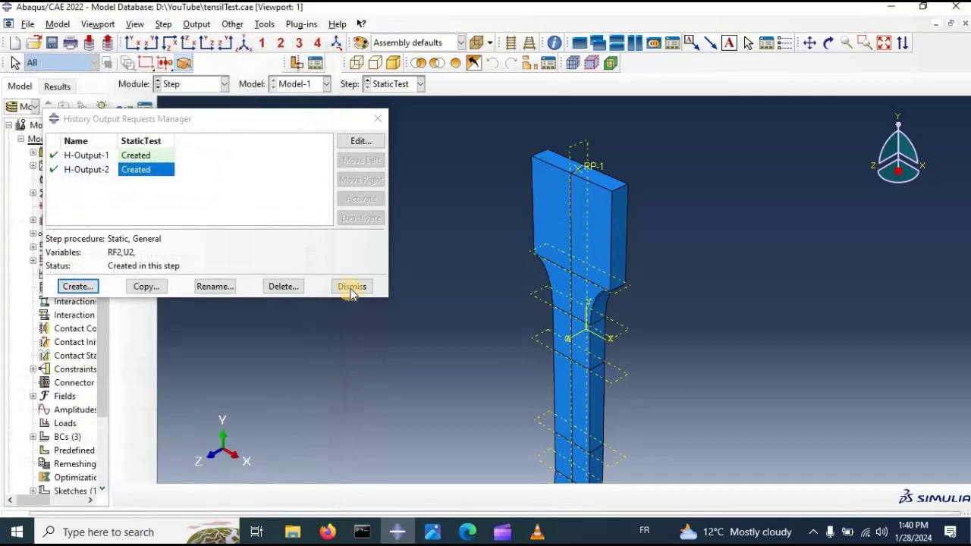
click(352, 286)
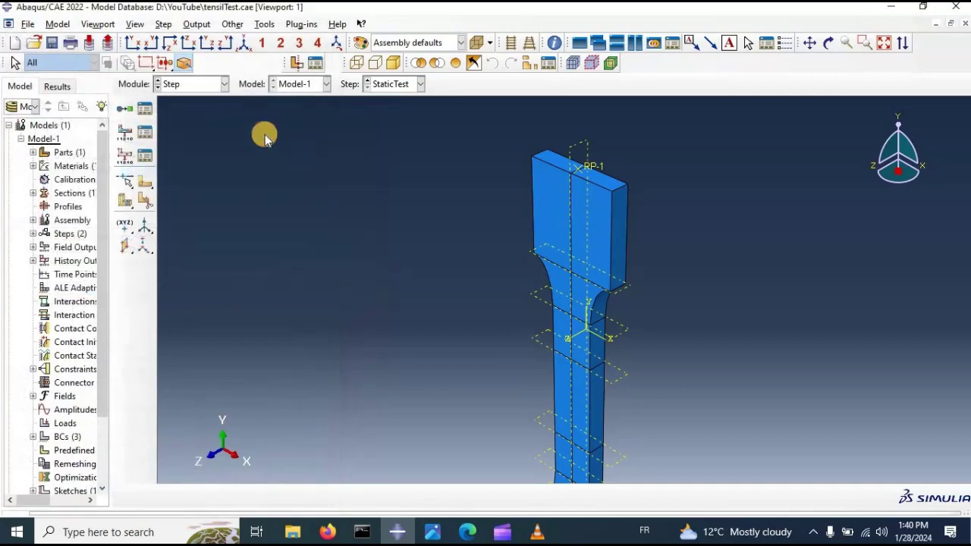
Step: Create a new analysis job named TensilTest2 from Model-1 in the Job module
click(184, 85)
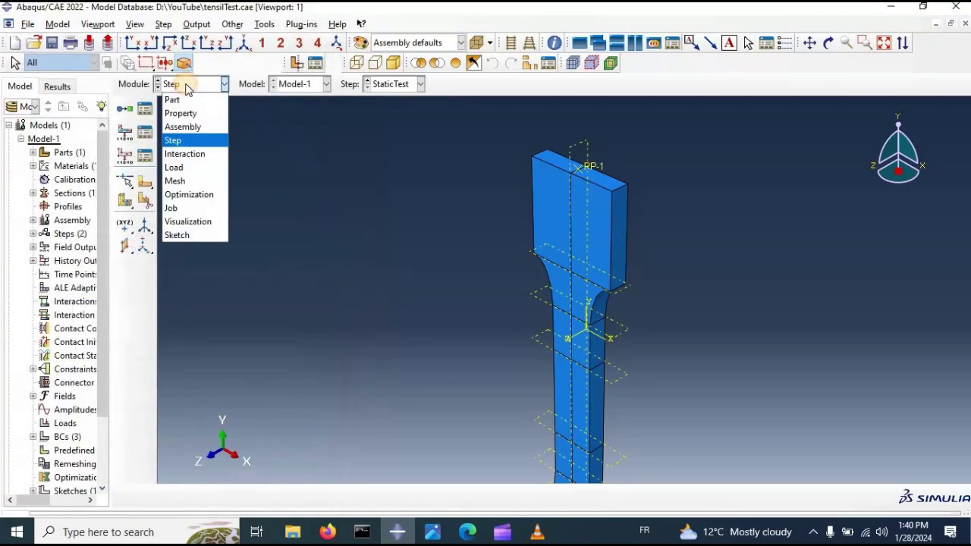
click(188, 207)
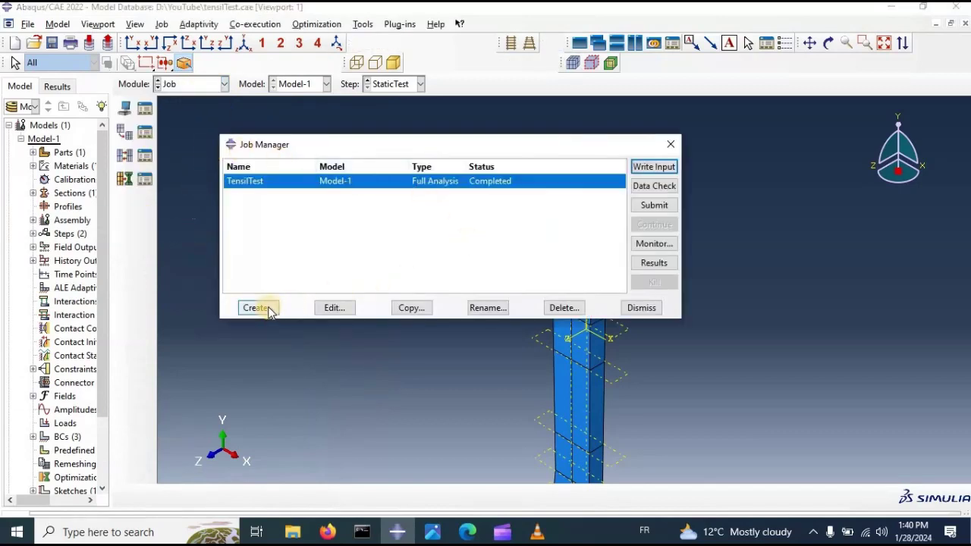
click(259, 309)
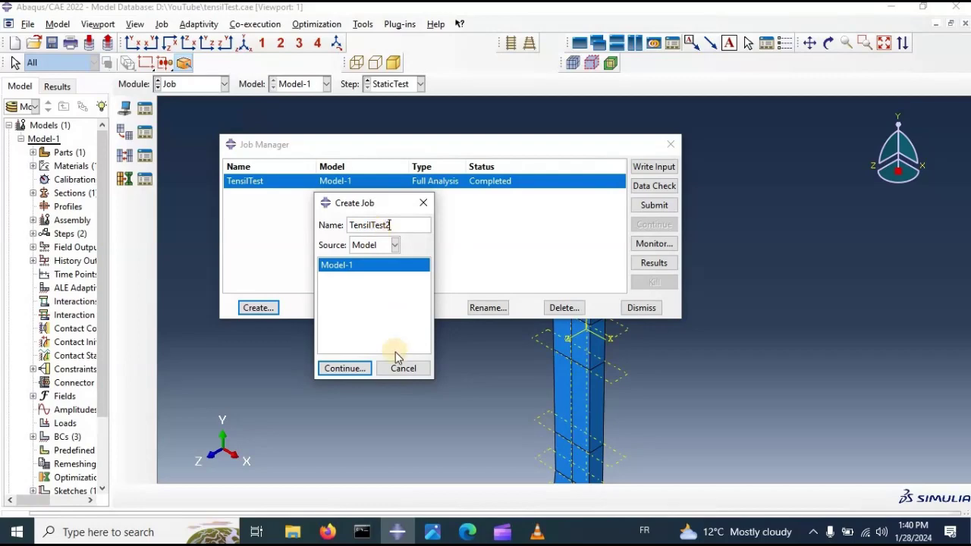
click(346, 369)
Step: Set job TensilTest2 to use 4 processors and try to run its data check
click(355, 179)
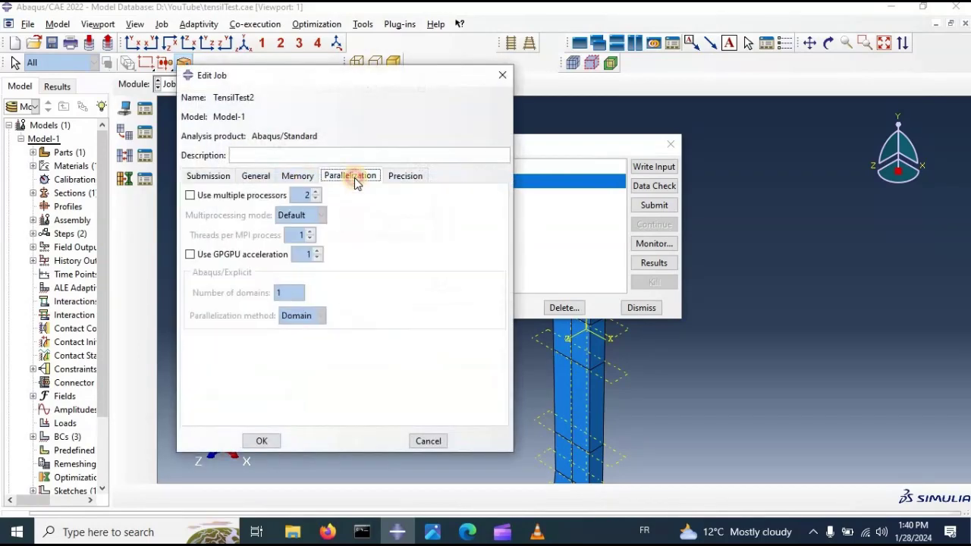
click(227, 197)
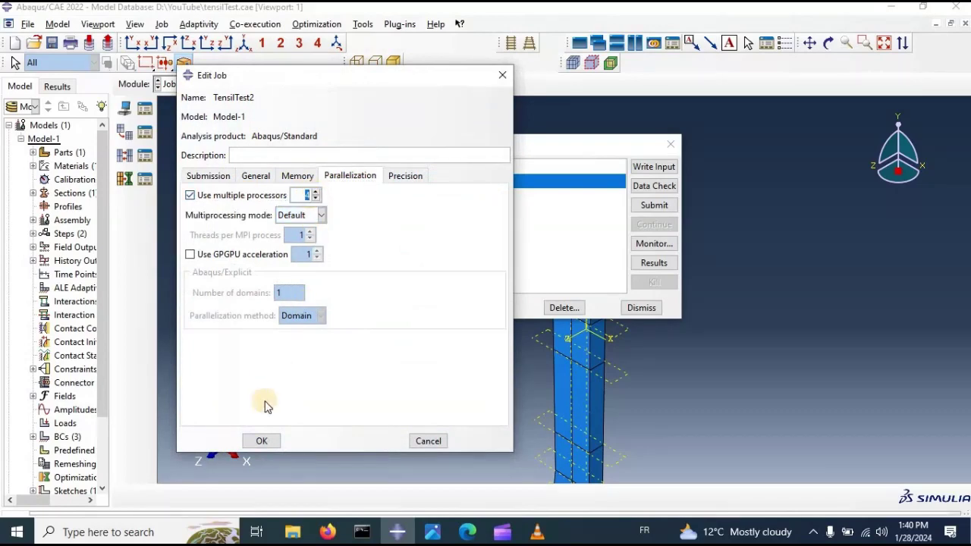
click(260, 440)
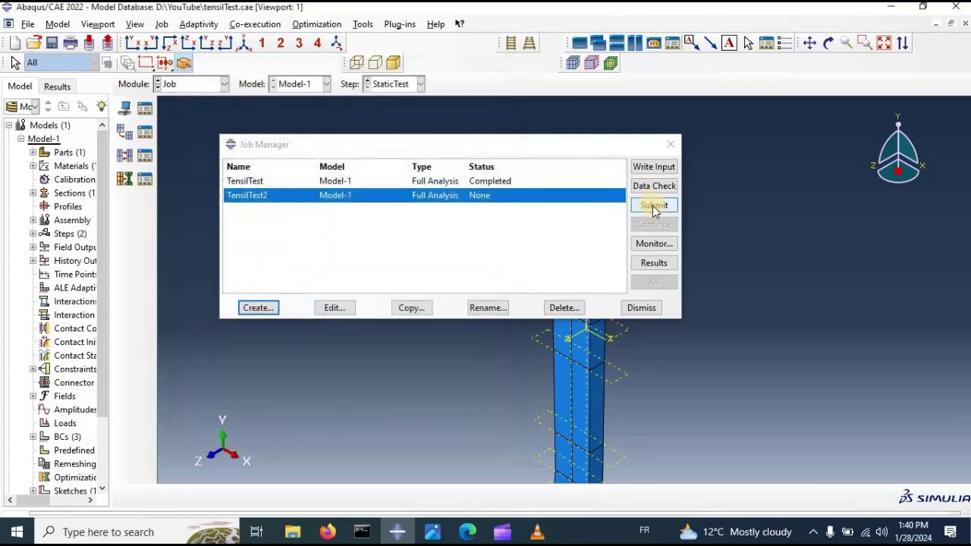
click(649, 186)
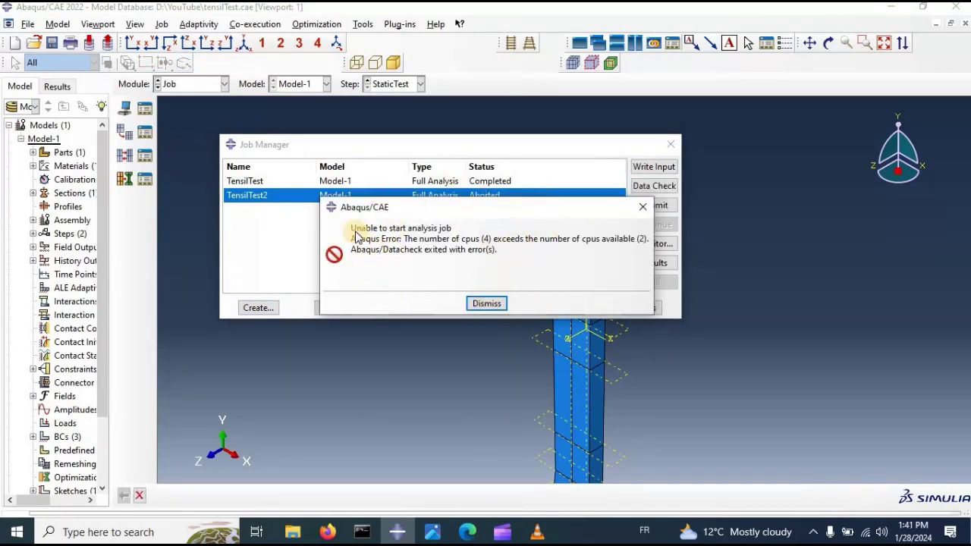
click(488, 304)
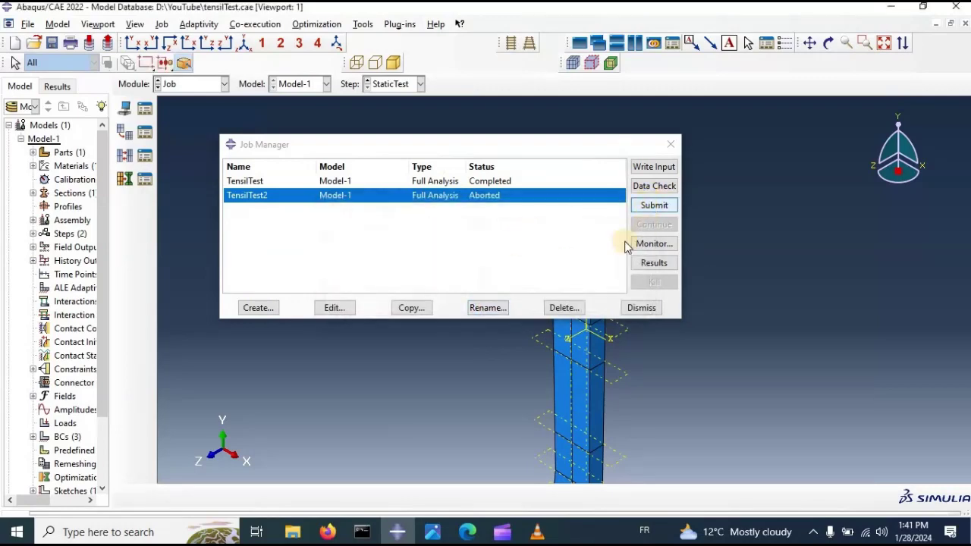
Step: Edit job TensilTest2 to use 2 processors
click(336, 310)
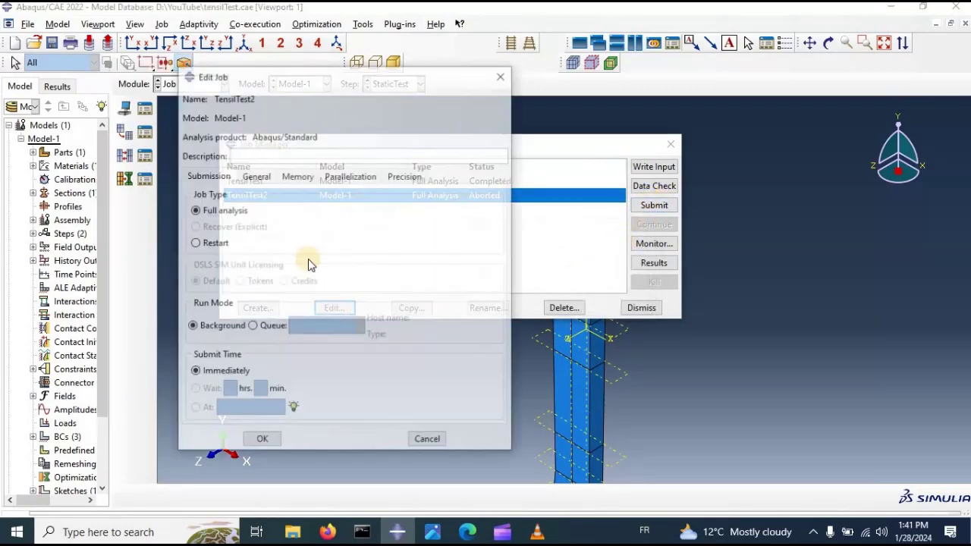
click(358, 176)
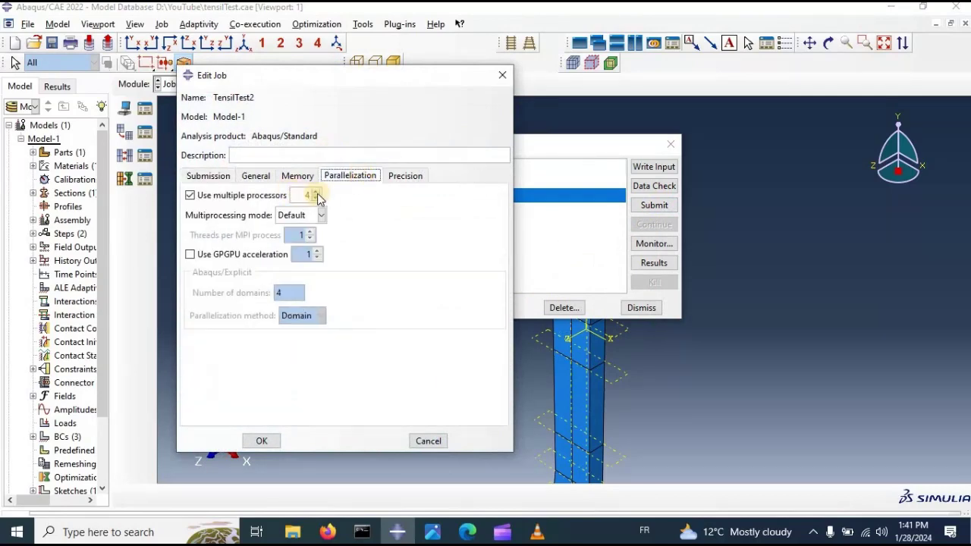
click(316, 200)
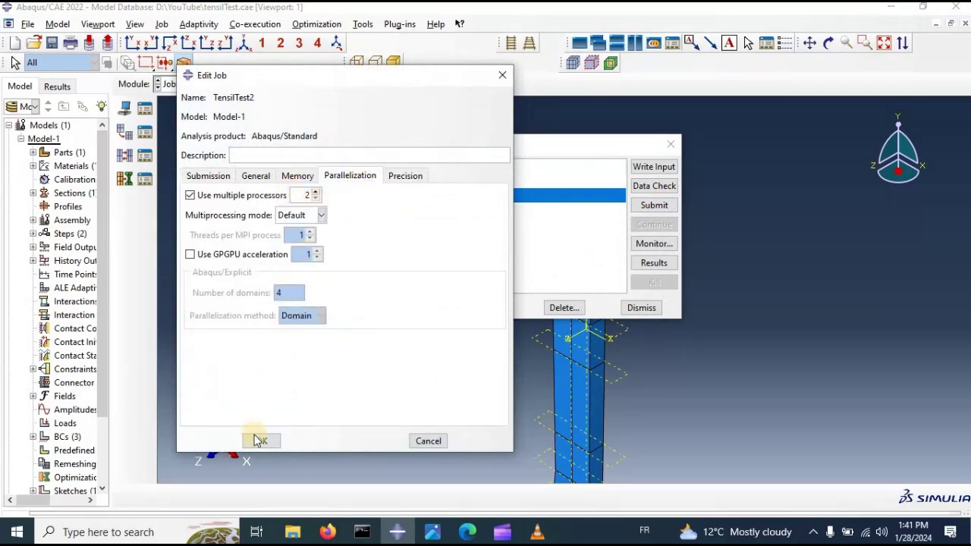
click(259, 443)
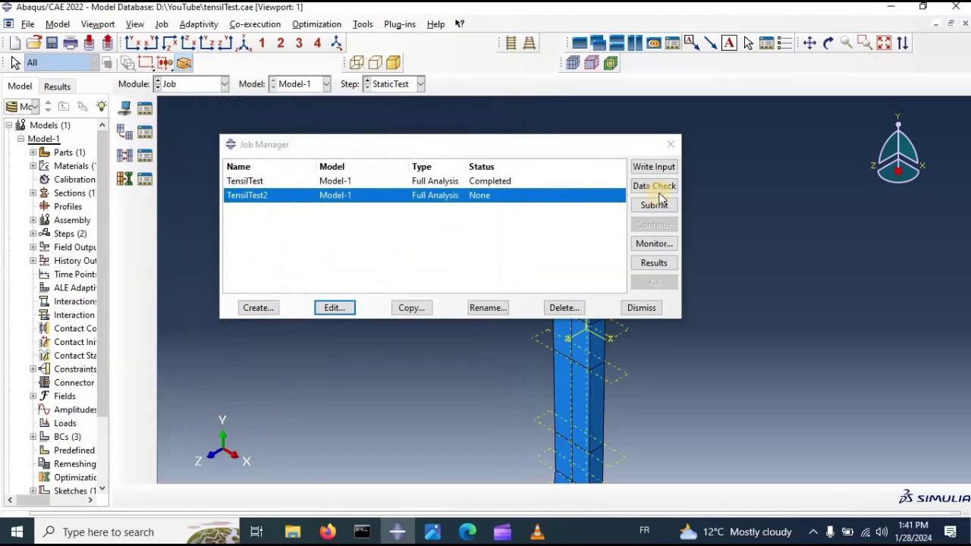
Step: Run the data check on TensilTest2 and continue it to the full analysis, overwriting the existing job files
click(658, 190)
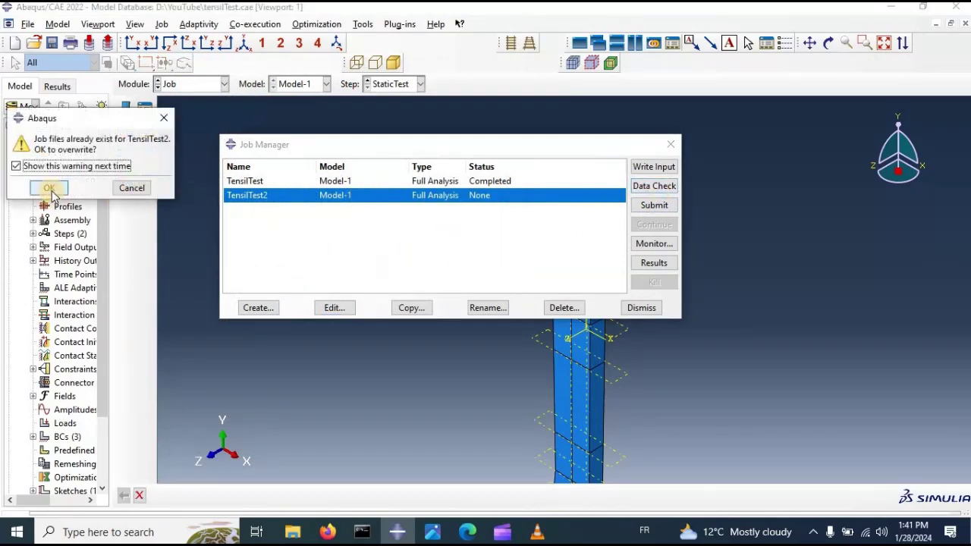
click(51, 189)
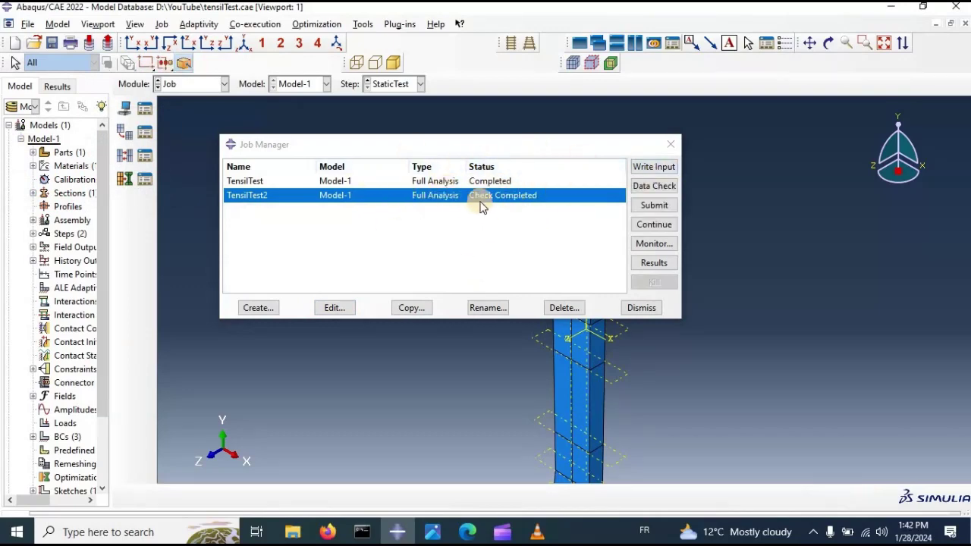
click(650, 224)
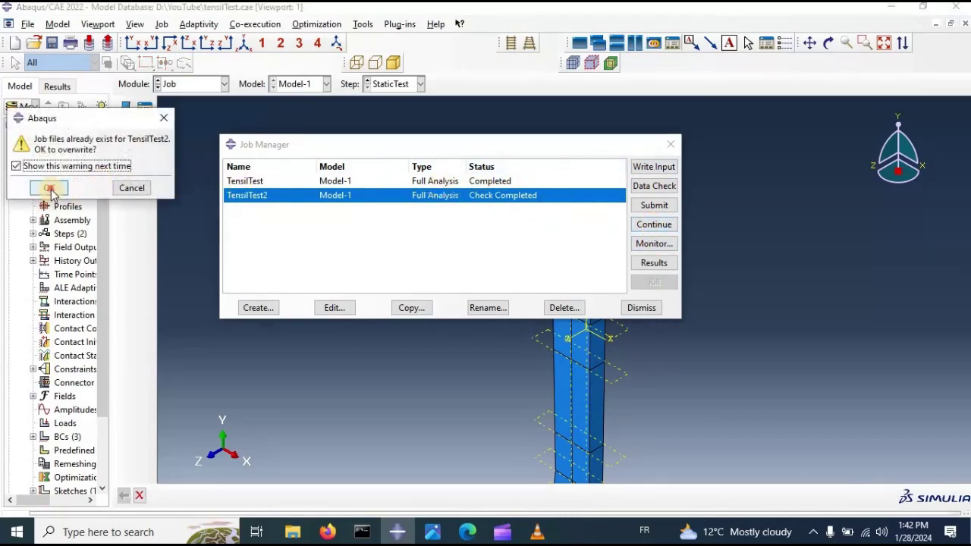
click(48, 189)
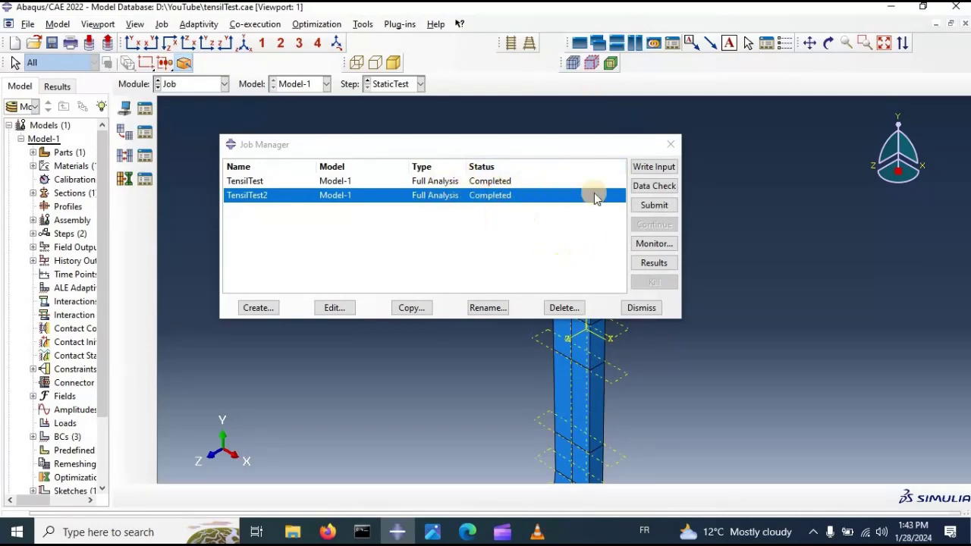
Step: Open the TensilTest2 results, stop the animation and plot the Mises stress contours on the deformed specimen
click(647, 263)
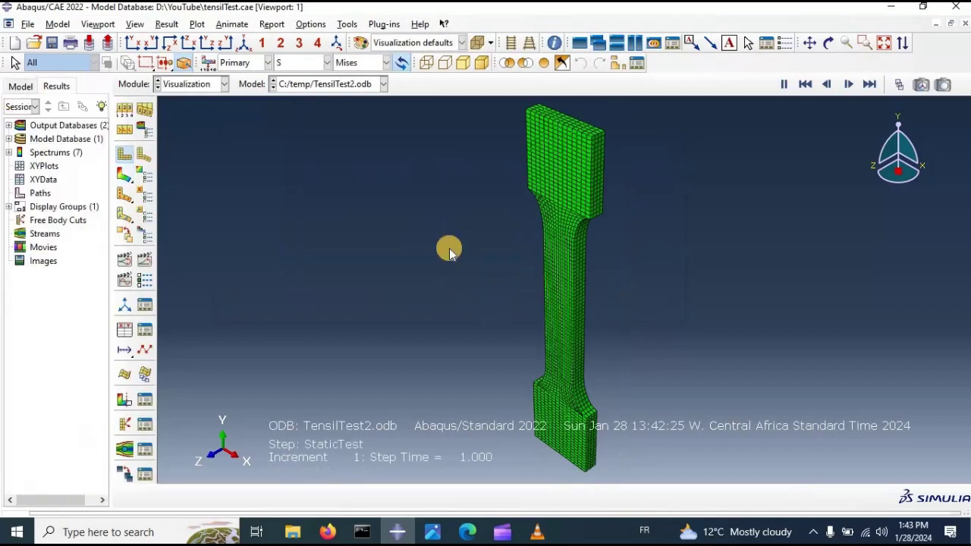
click(145, 156)
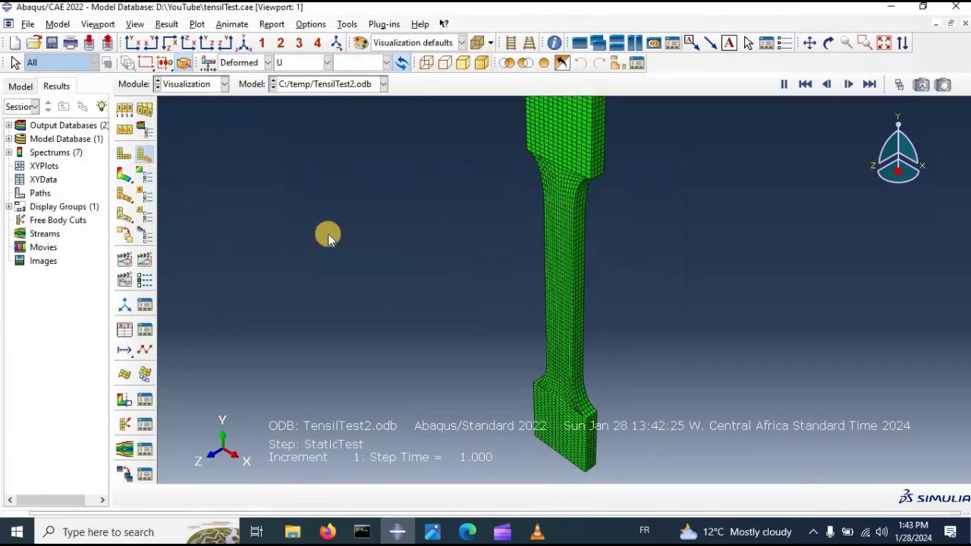
click(126, 177)
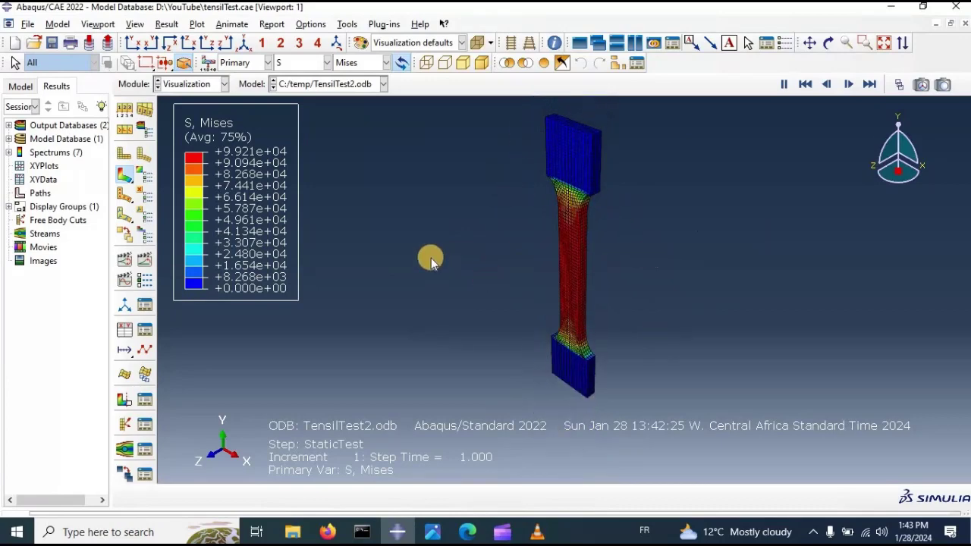
click(145, 260)
click(144, 259)
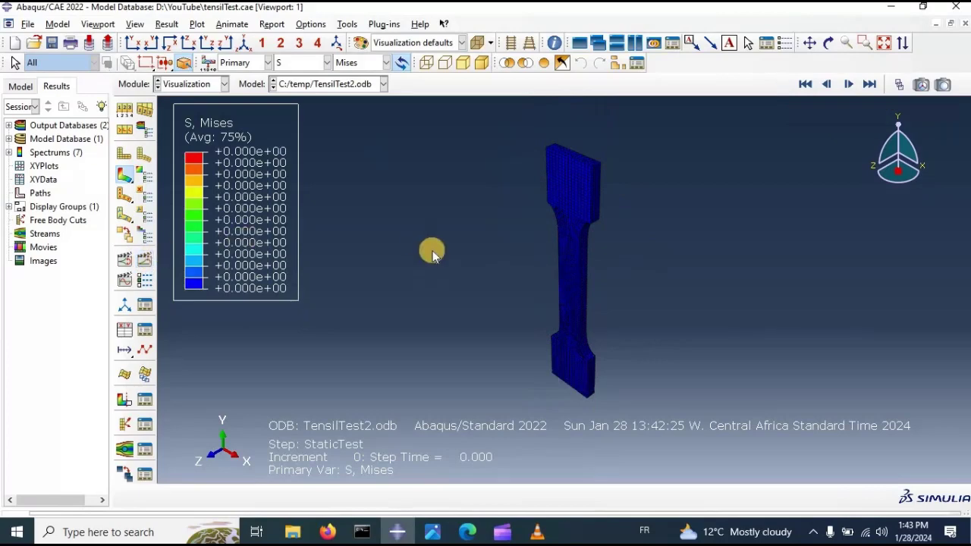
click(144, 156)
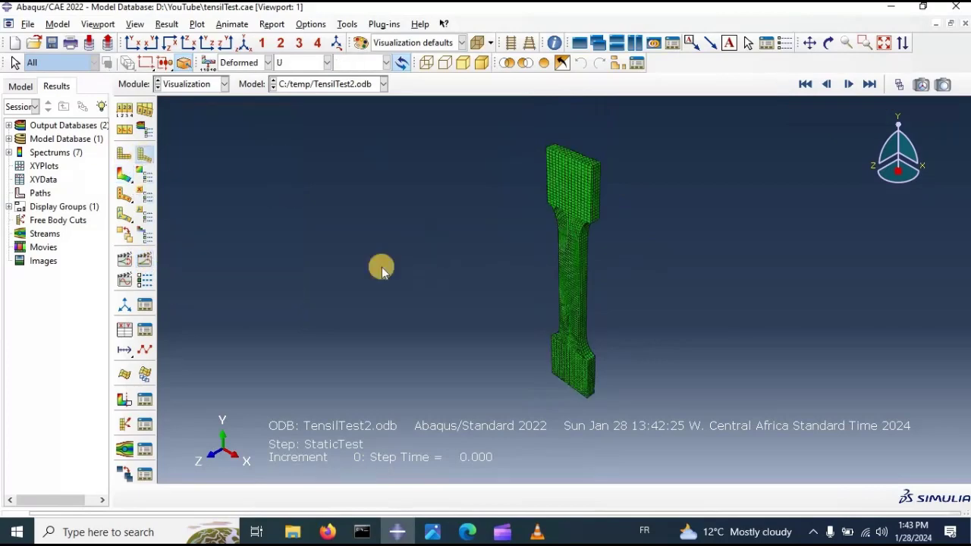
click(125, 180)
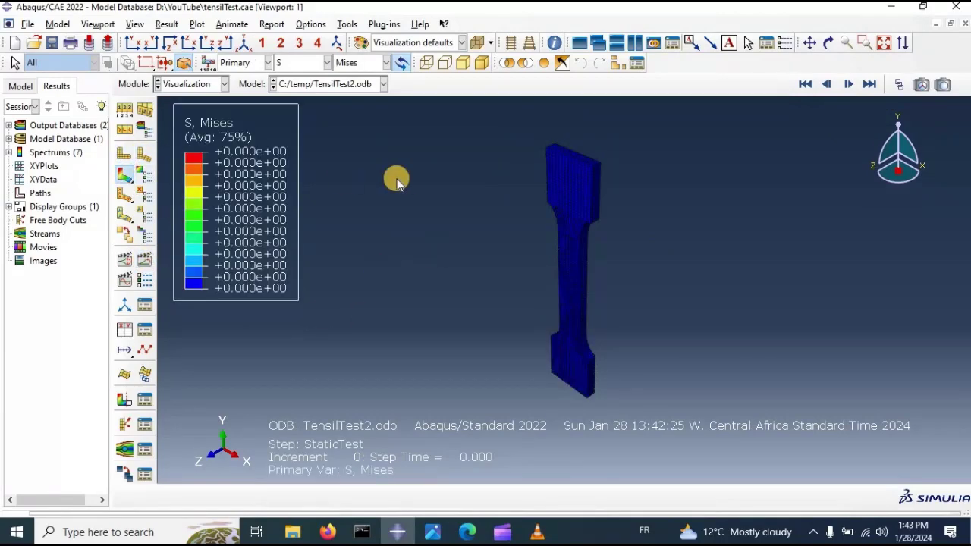
Step: Open XY data creation, review the history output requests in the Step module and return to the Visualization module
click(126, 331)
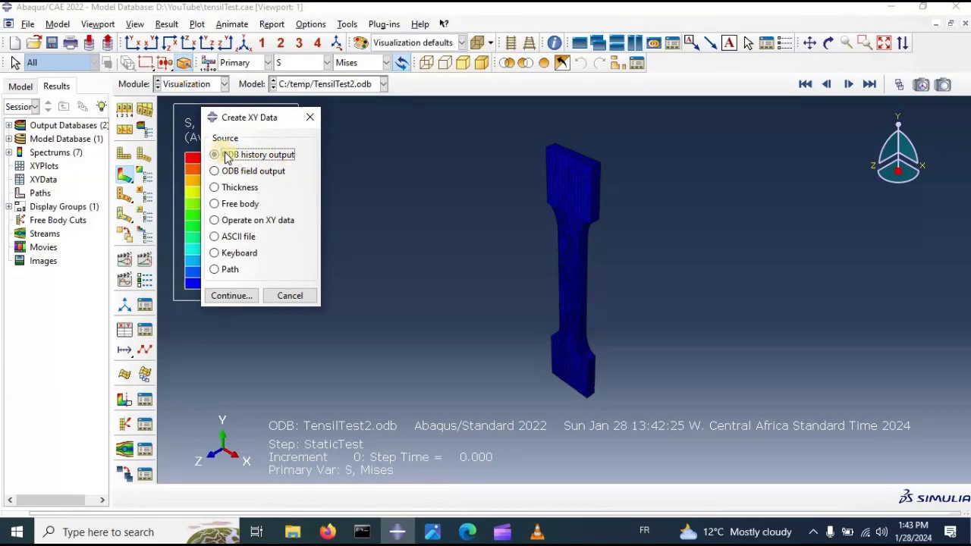
click(180, 85)
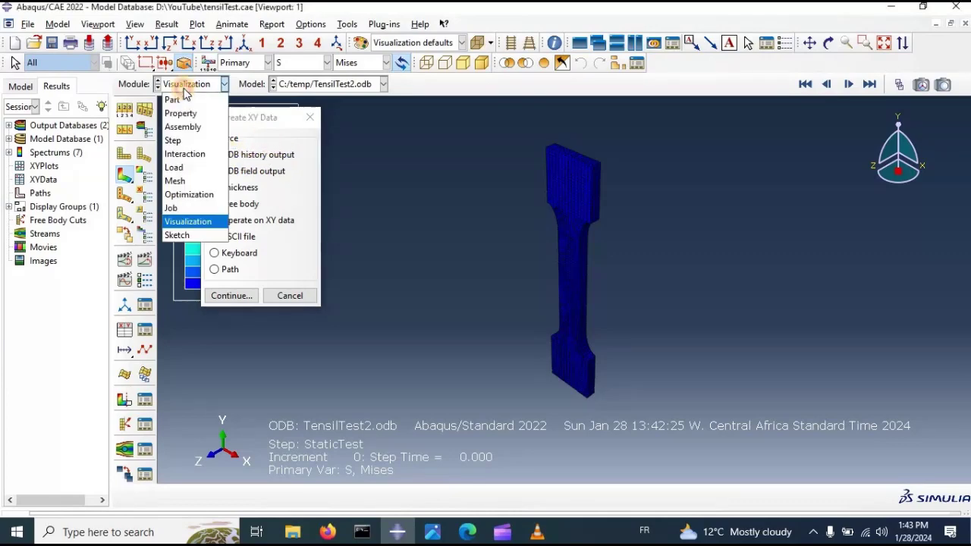
click(178, 140)
click(146, 156)
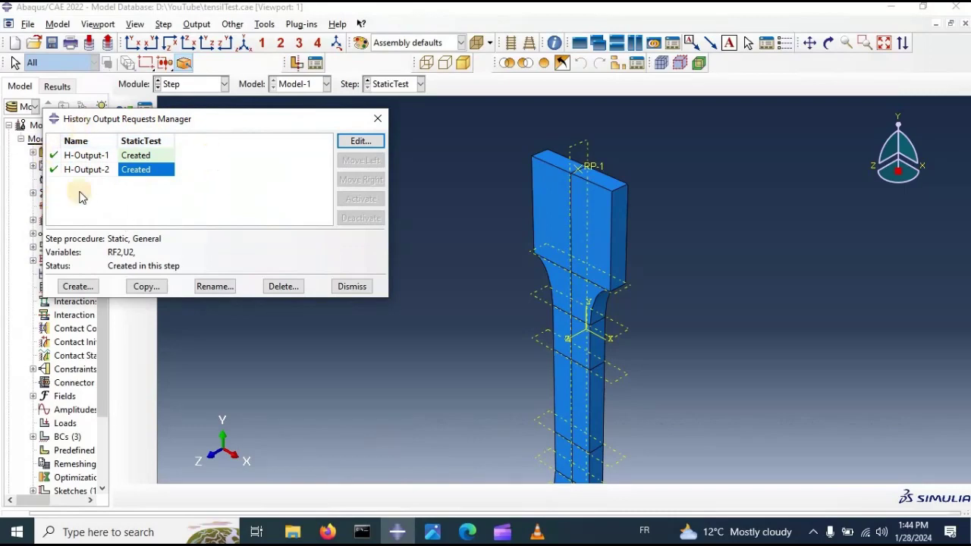
click(377, 118)
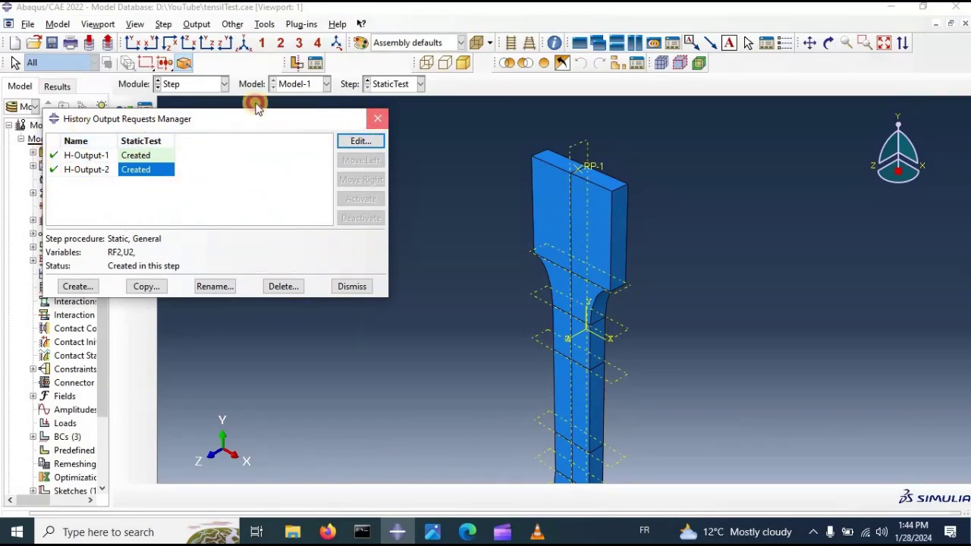
click(208, 84)
click(198, 220)
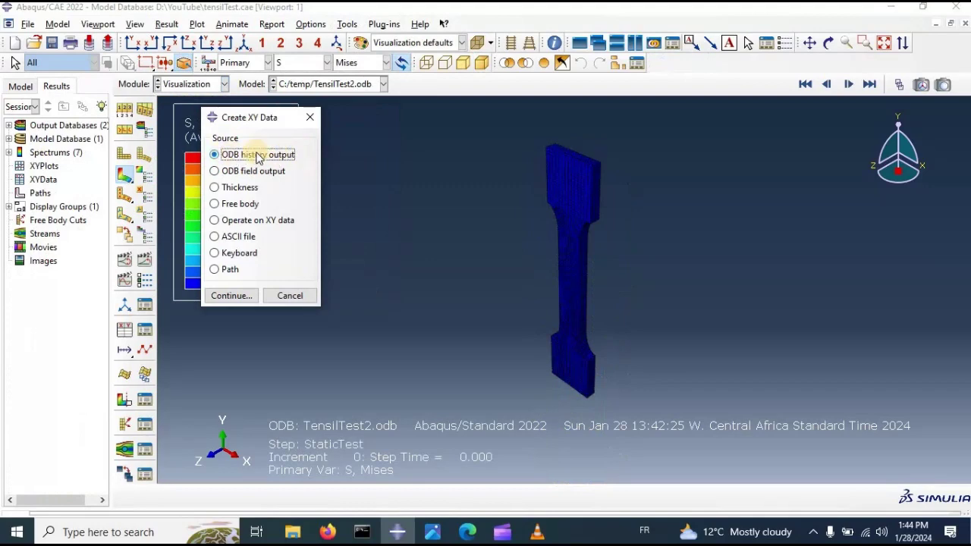
Step: Use ODB history output as the XY data source and select reaction force RF2 and spatial displacement U2
click(236, 296)
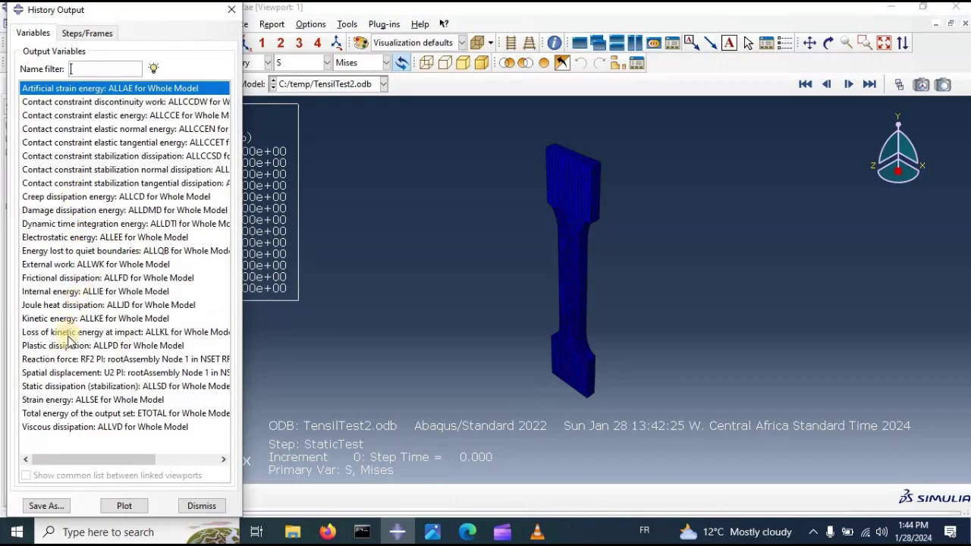
click(60, 360)
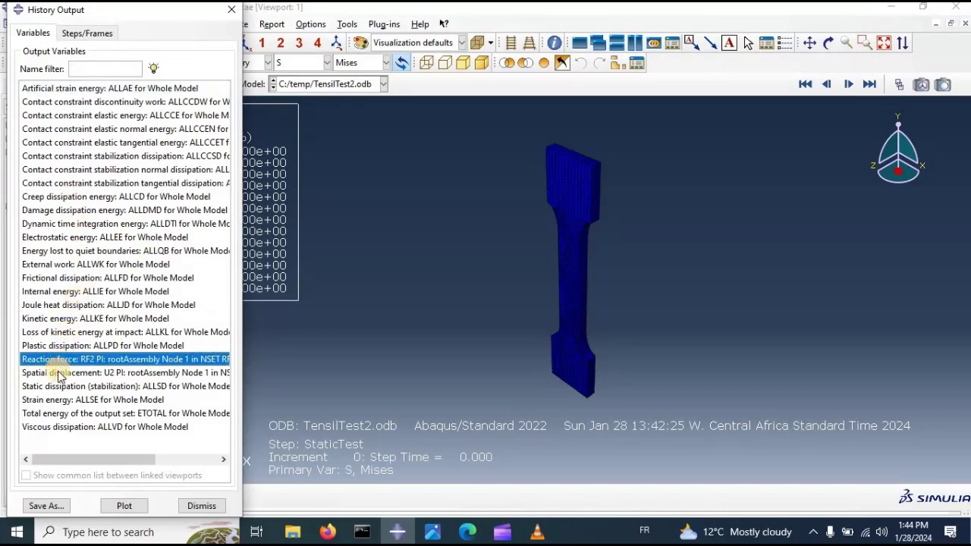
click(60, 374)
ctrl+click(52, 360)
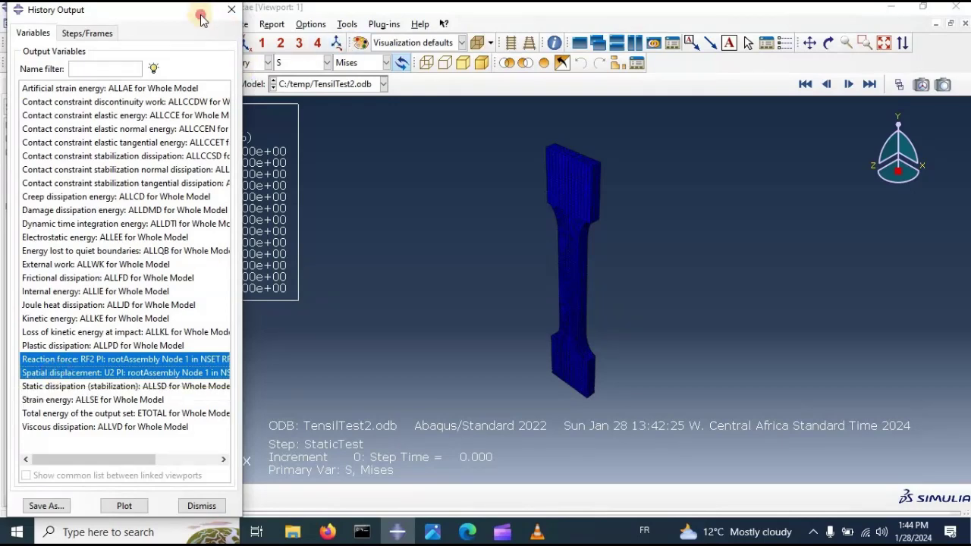
drag(192, 9, 231, 104)
Step: Inspect the output variables of history request H-Output-2 in the Step module and close its editor without saving
click(205, 83)
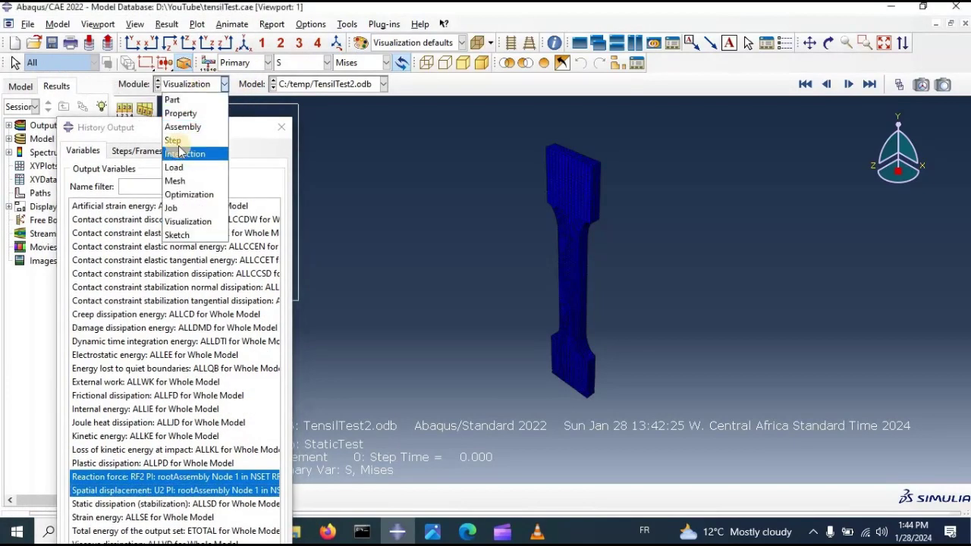
click(174, 145)
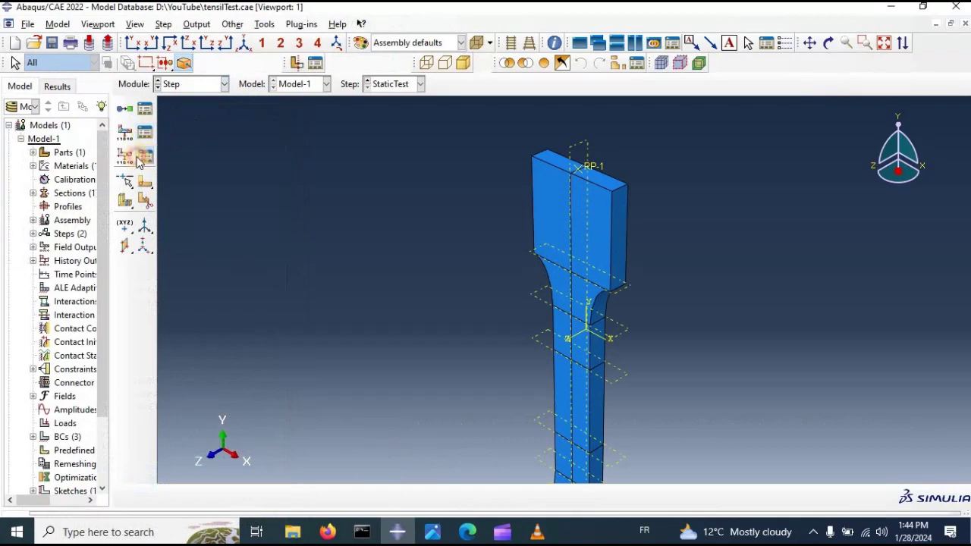
click(146, 158)
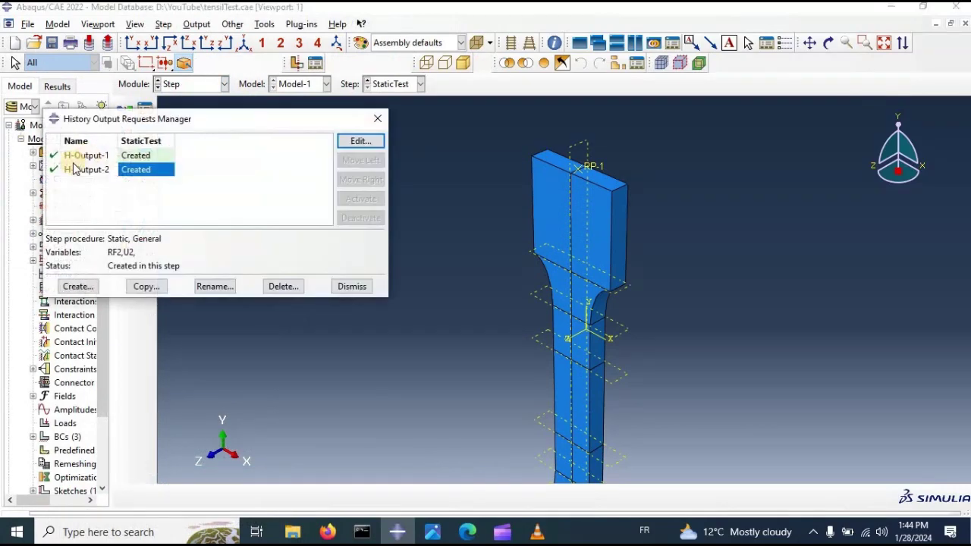
click(360, 141)
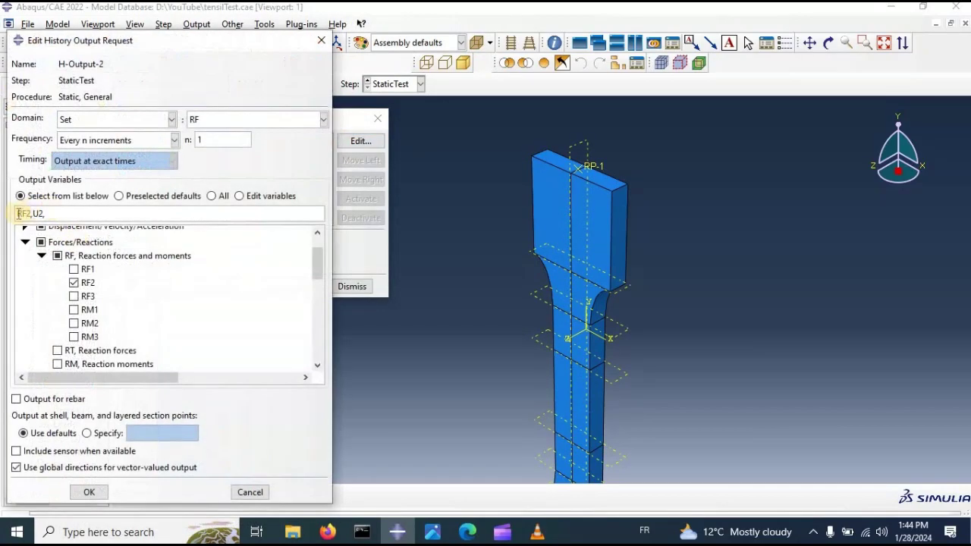
drag(19, 214, 40, 214)
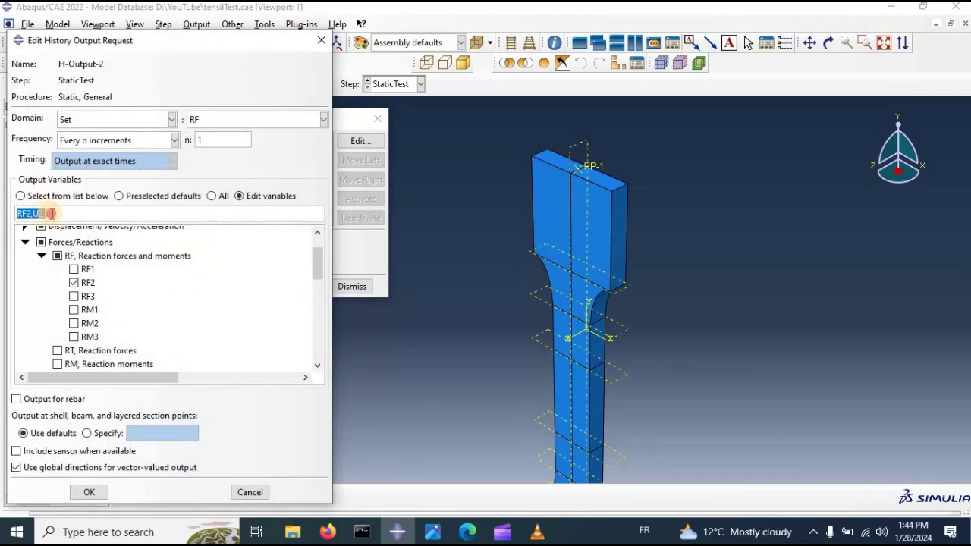
click(374, 118)
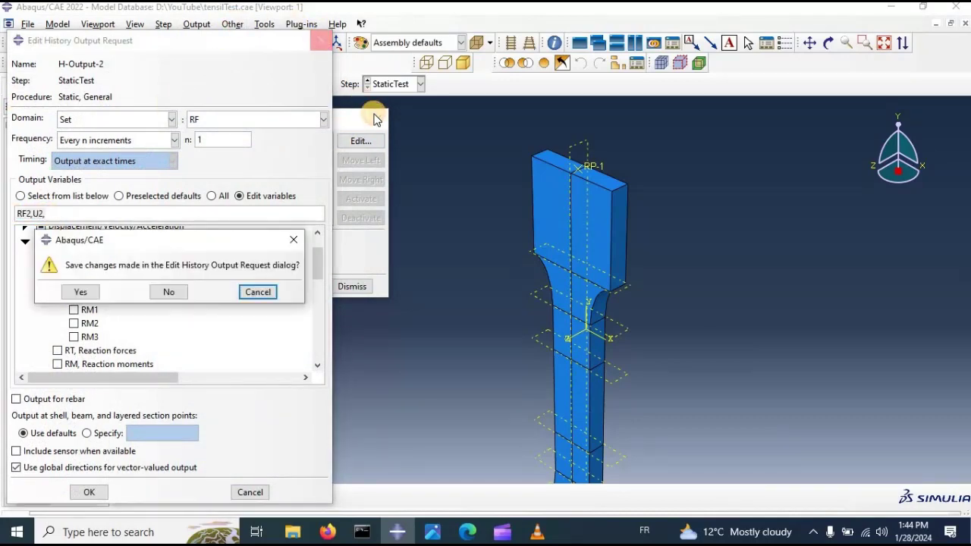
click(169, 292)
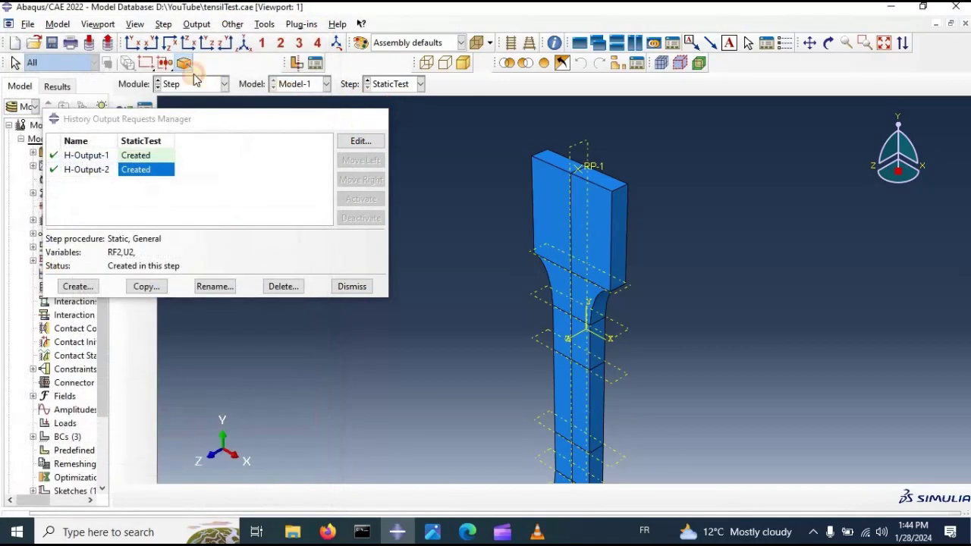
Step: Return to the Visualization module, plot the selected RF2 and U2 histories and move the variable list clear of the graph's axes
click(186, 84)
click(186, 208)
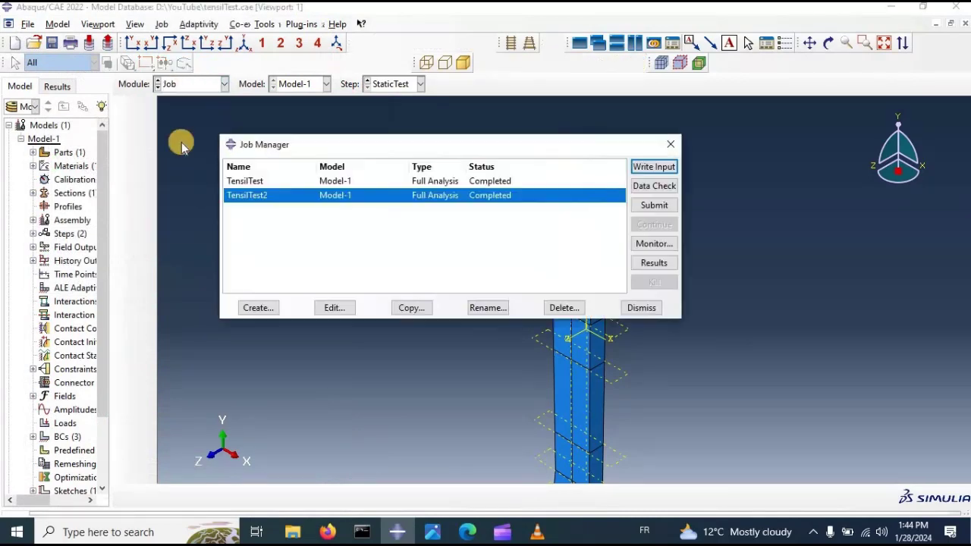
click(185, 85)
click(180, 201)
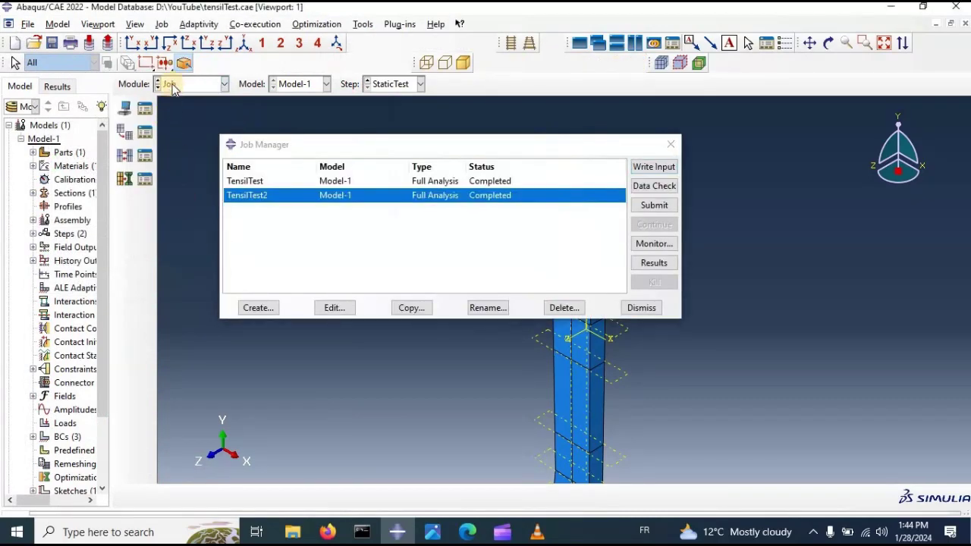
click(173, 85)
click(184, 219)
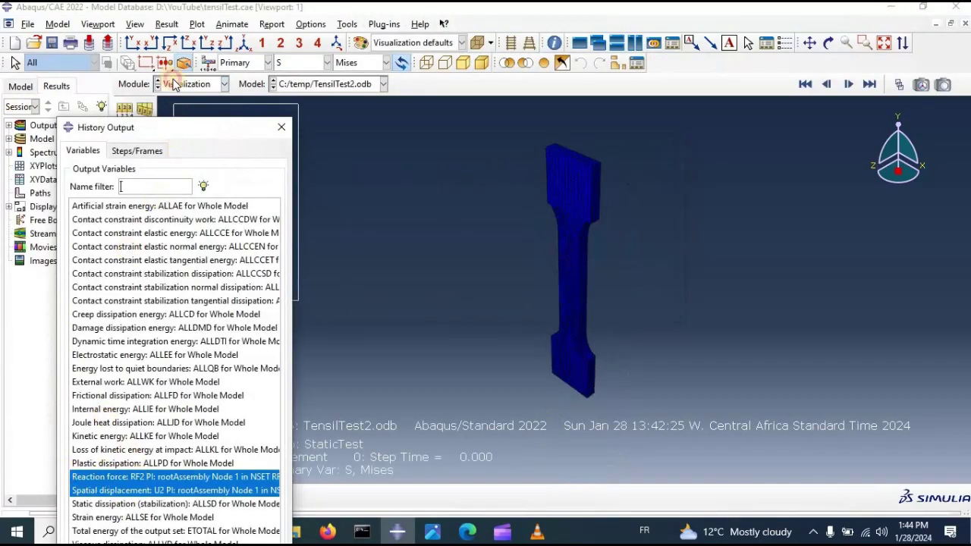
click(157, 516)
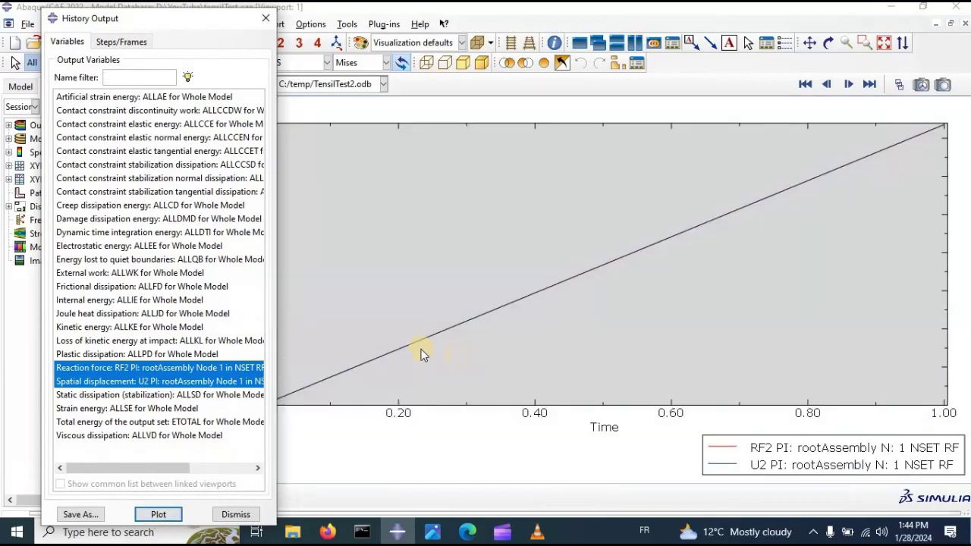
drag(212, 18, 917, 101)
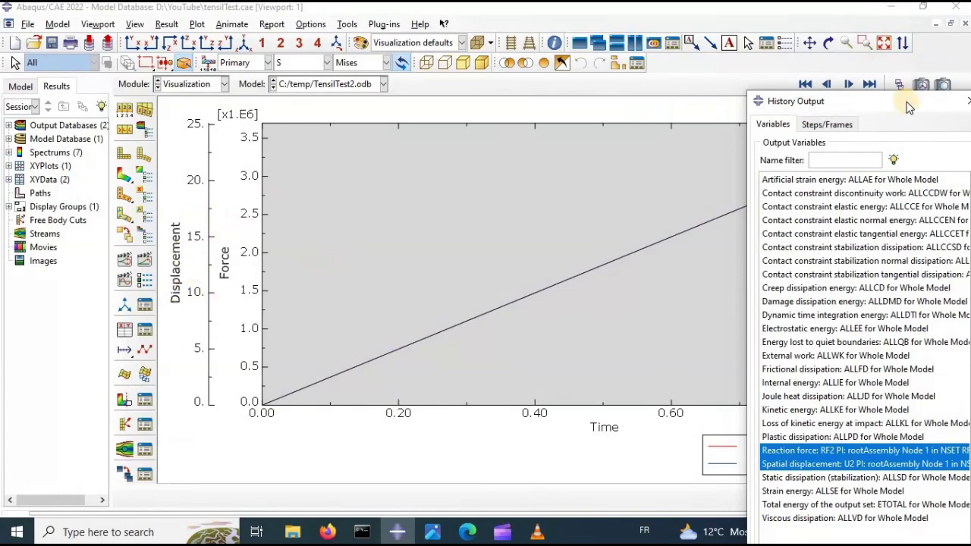
drag(794, 101, 493, 10)
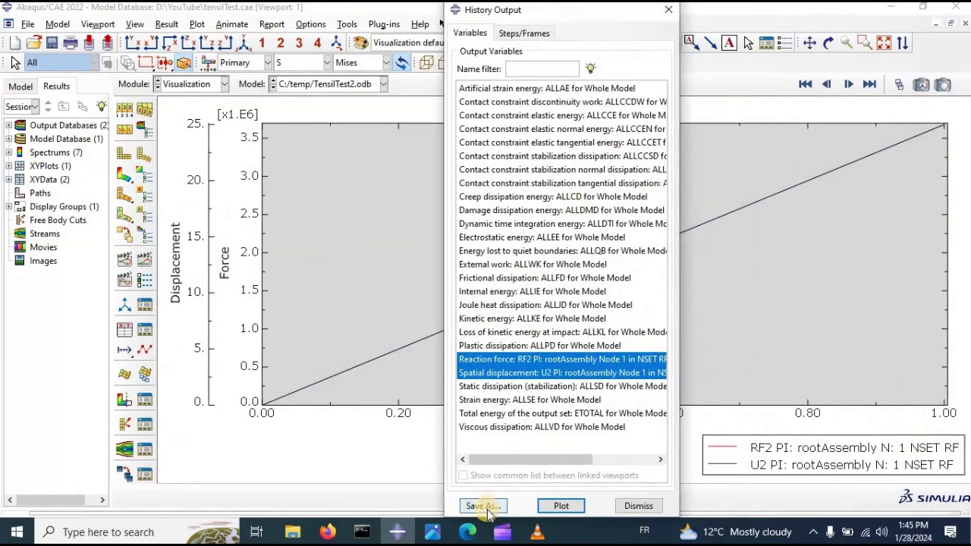
Step: Save the selected RF2 and U2 histories as XY data with the "as is" operation and close the history output list
click(485, 506)
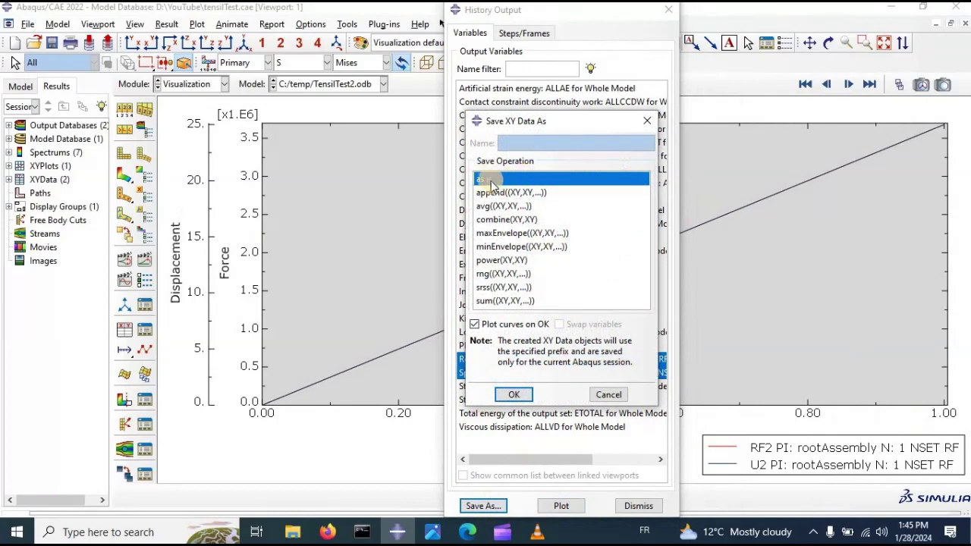
click(513, 395)
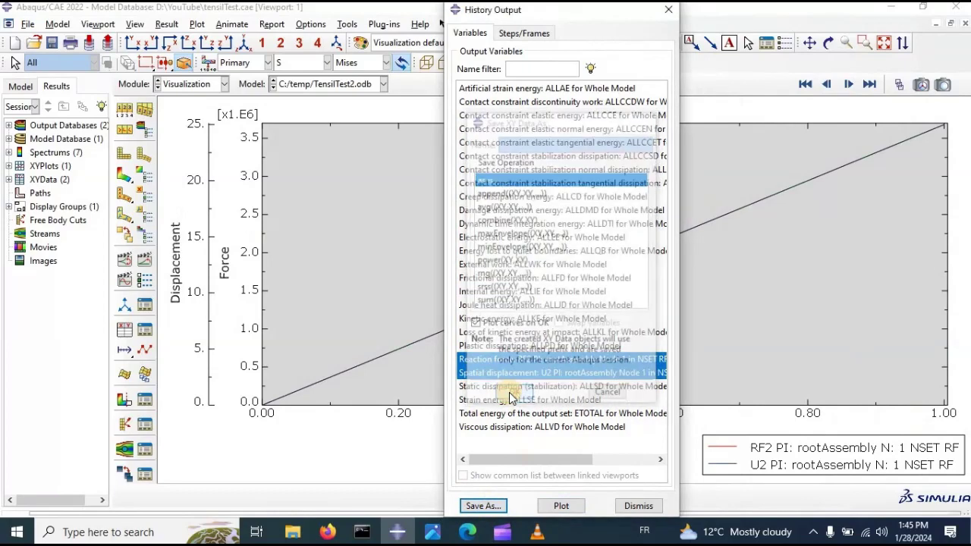
click(649, 506)
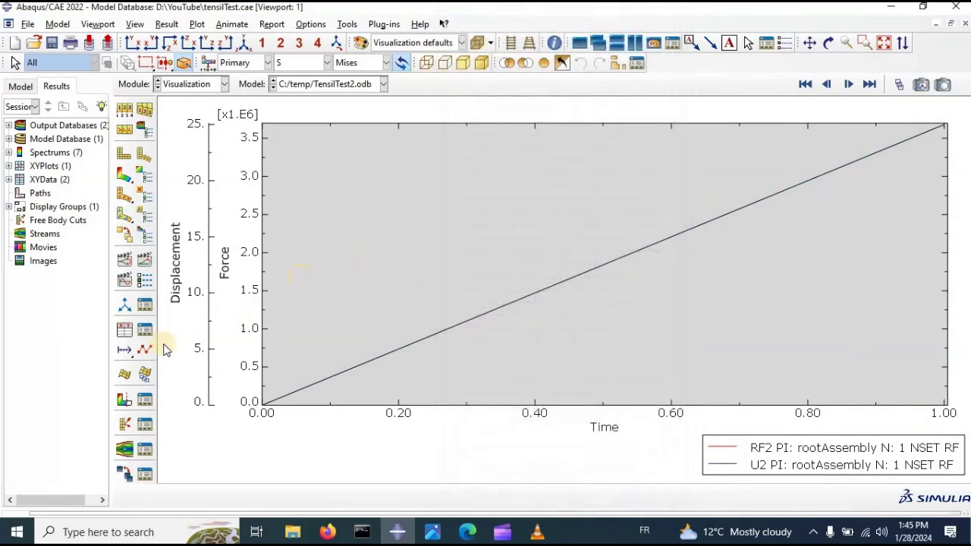
Step: Operate on XY data with the expression combine(X,X), using displacement U2 as the first argument and reaction force RF2 as the second
click(126, 331)
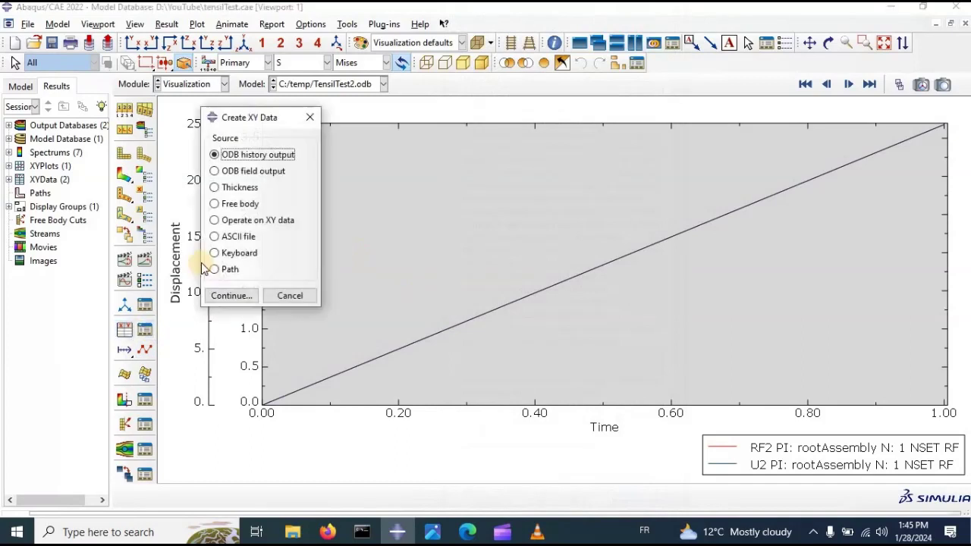
click(226, 221)
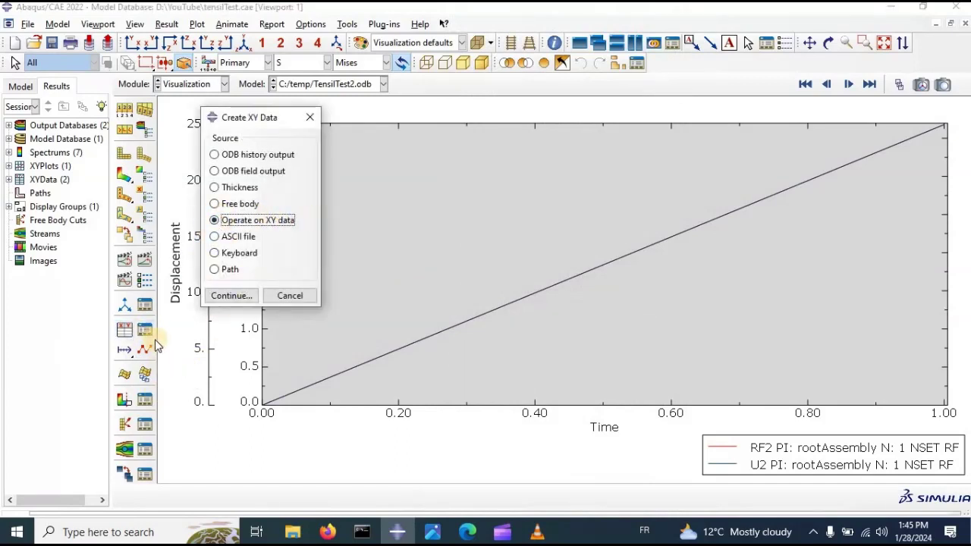
click(229, 295)
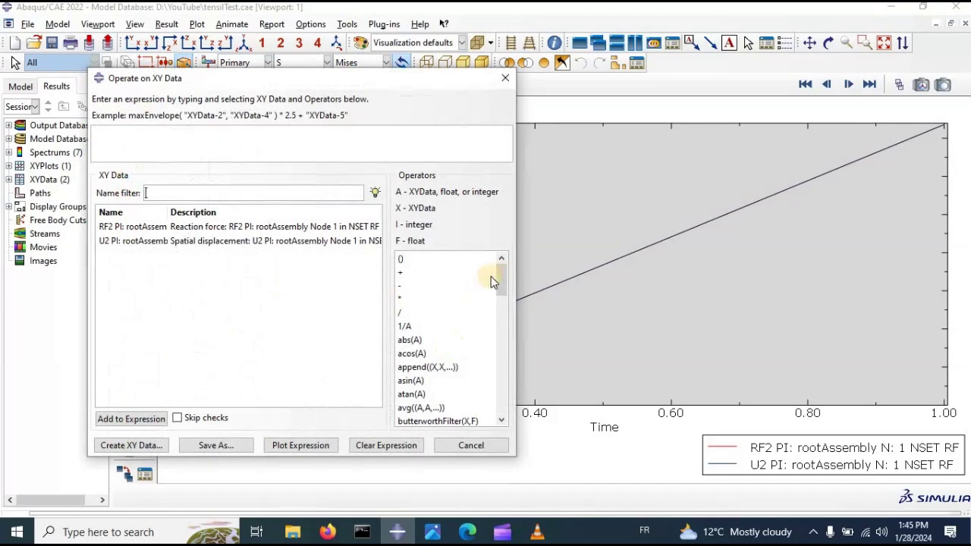
drag(501, 276, 433, 313)
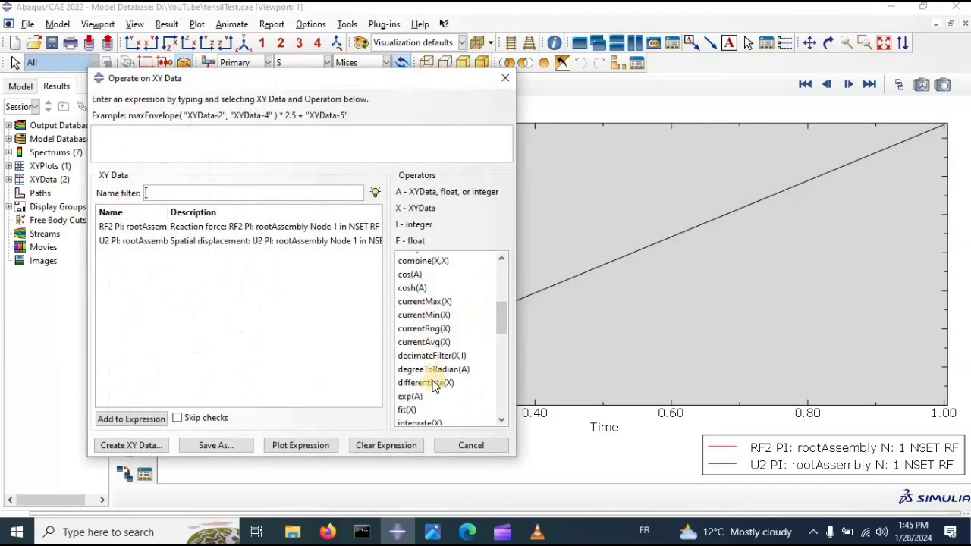
click(416, 260)
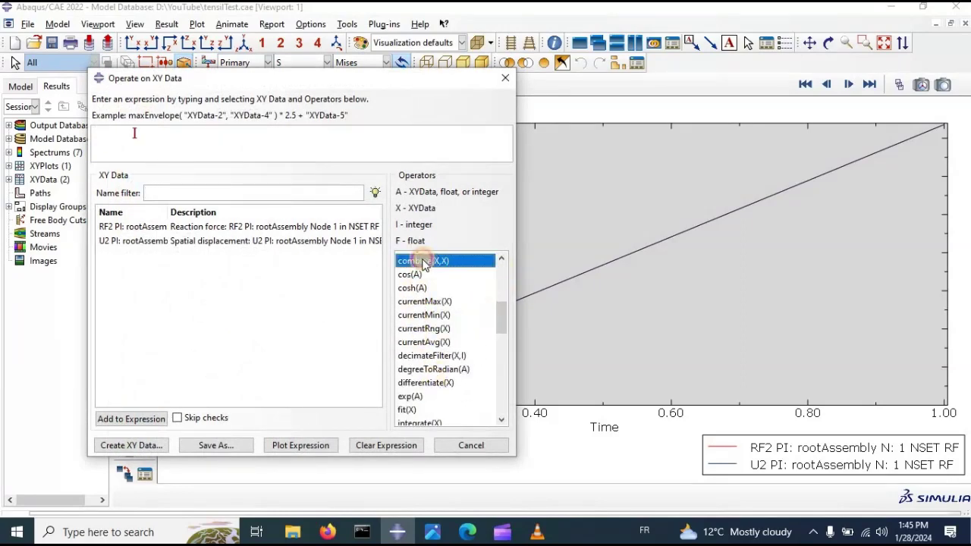
click(126, 243)
double_click(126, 242)
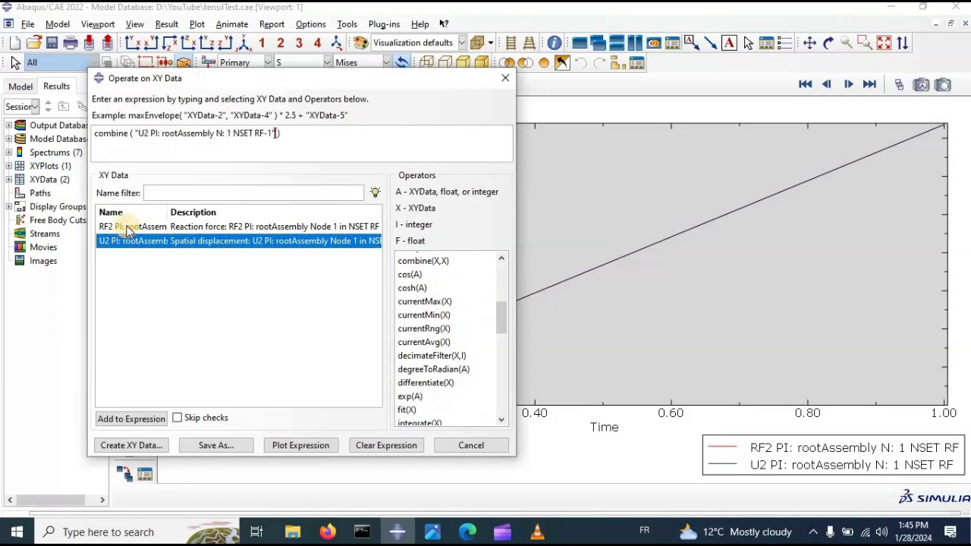
double_click(127, 228)
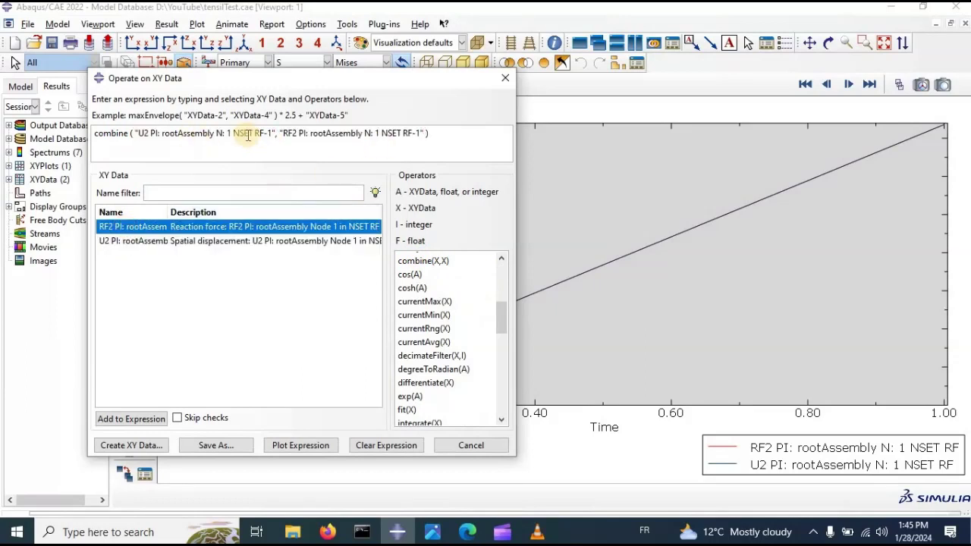
click(274, 134)
text(,)
drag(256, 134, 272, 134)
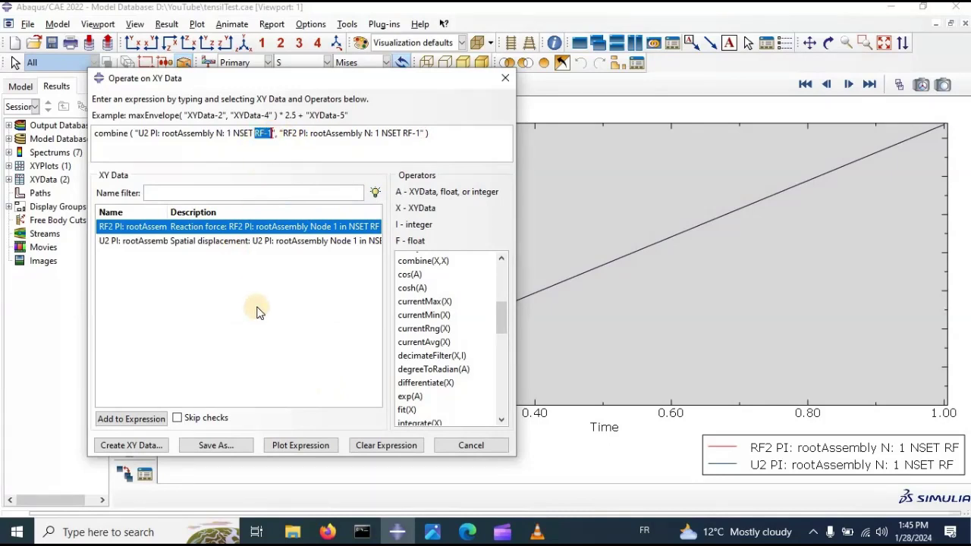
Step: Plot the combined force–displacement expression and close the Operate on XY Data dialog to view the curve
click(286, 447)
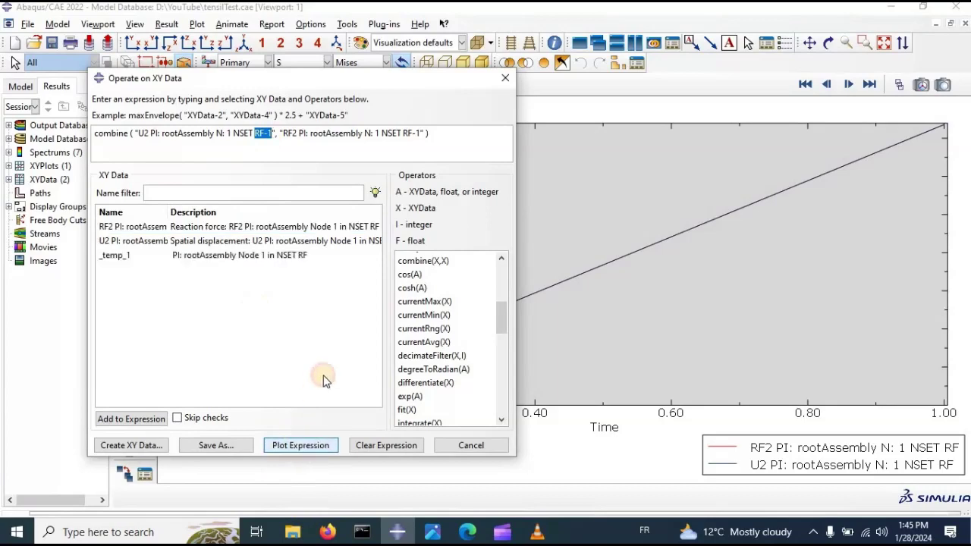
click(504, 84)
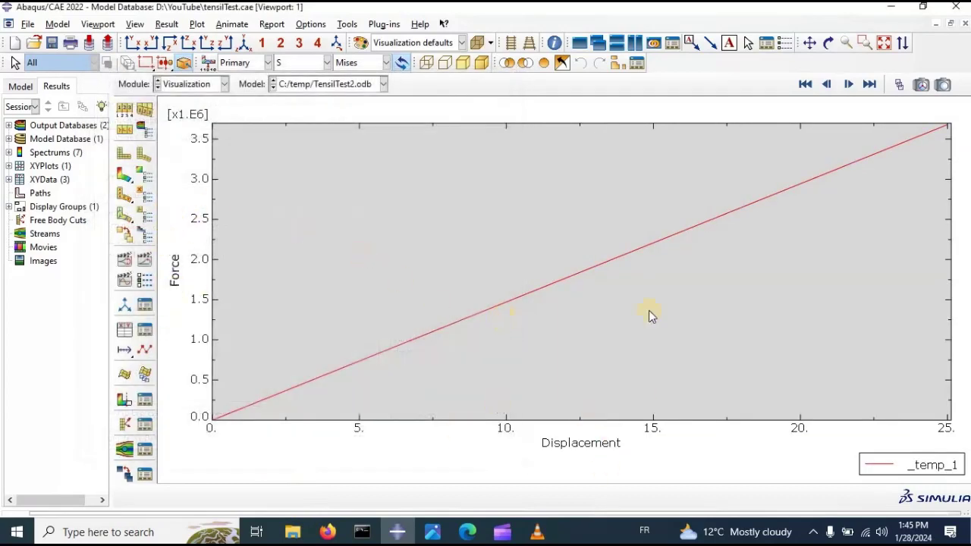
click(538, 235)
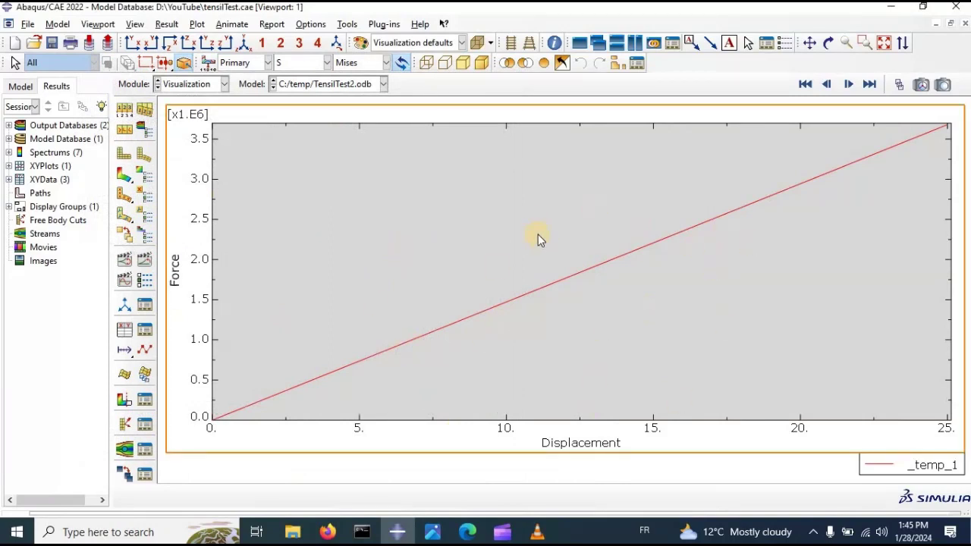
click(539, 235)
Step: Display the Mises stress contours on the deformed specimen and go to the last frame of the StaticTest step
click(127, 178)
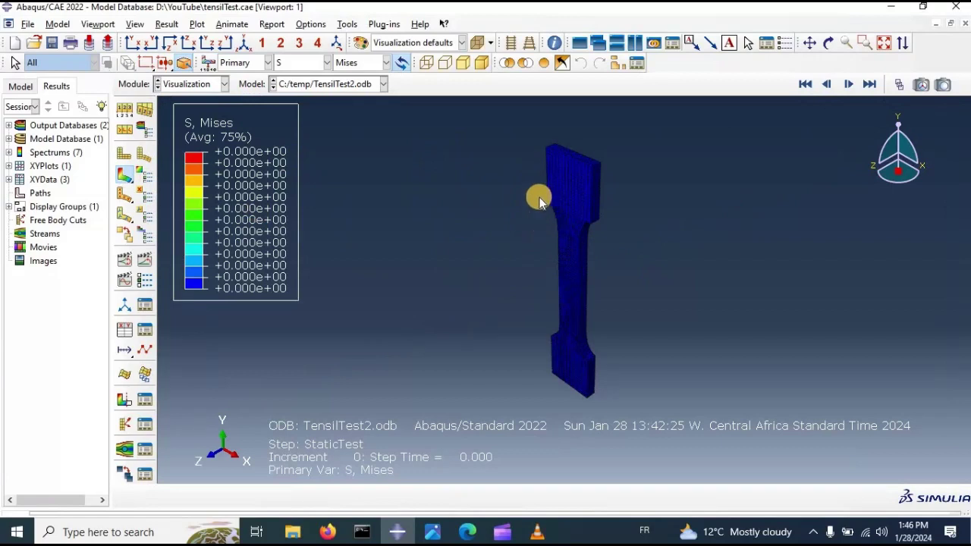
scroll(583, 261, up, 3)
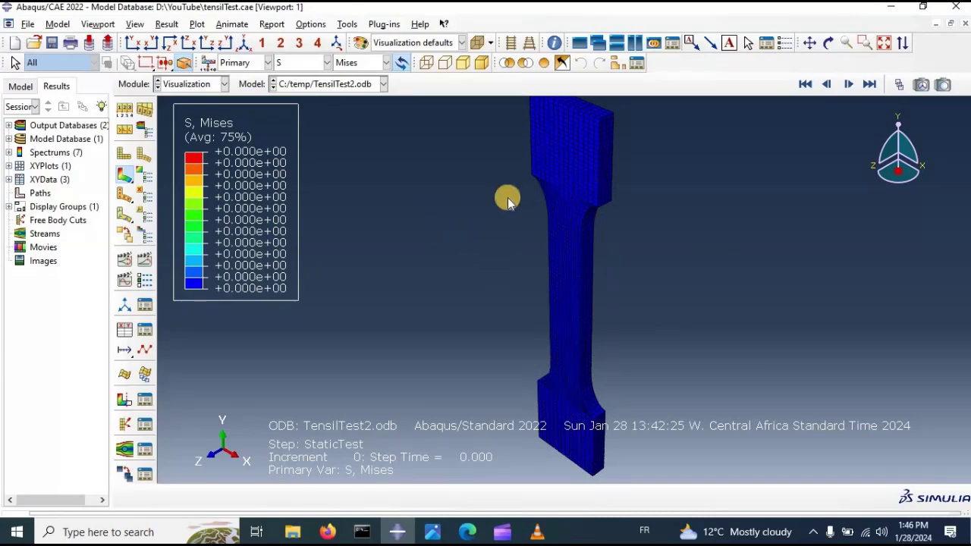
scroll(569, 255, up, 2)
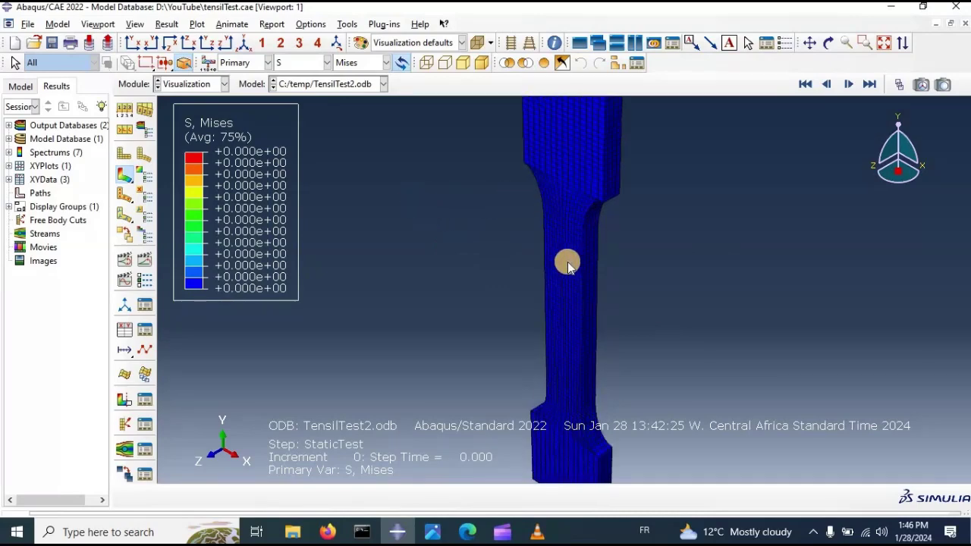
scroll(445, 243, down, 4)
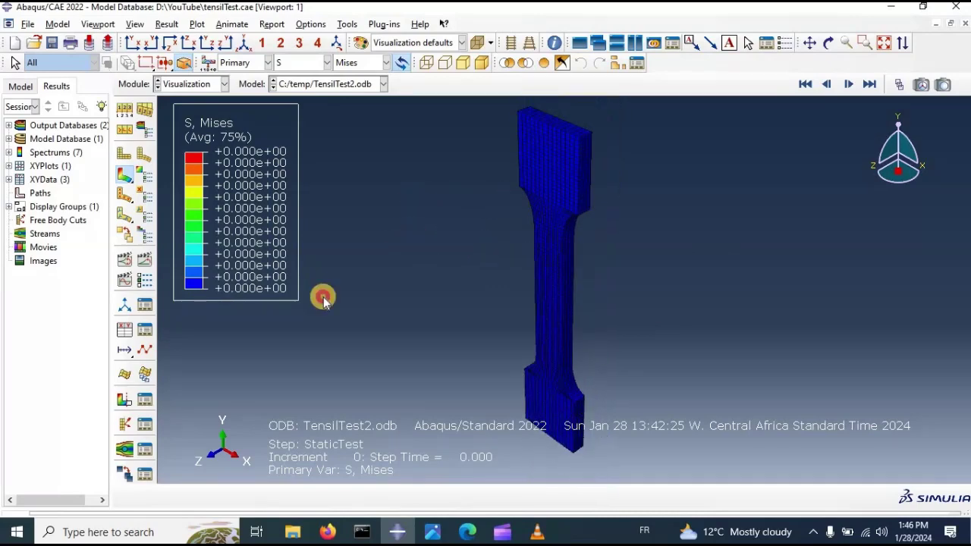
click(124, 154)
click(124, 176)
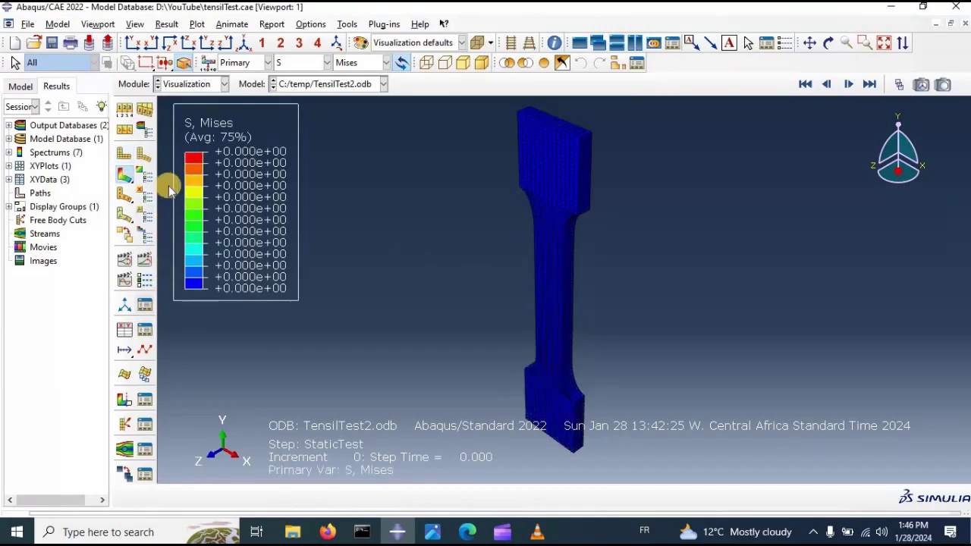
click(869, 84)
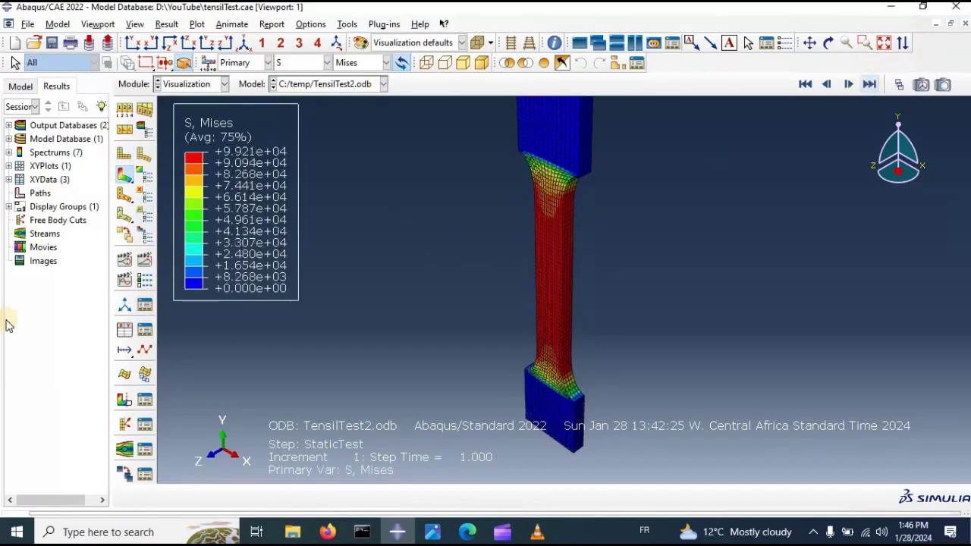
Step: Create XY data from ODB field output and select strain component E22 at the integration points
click(125, 331)
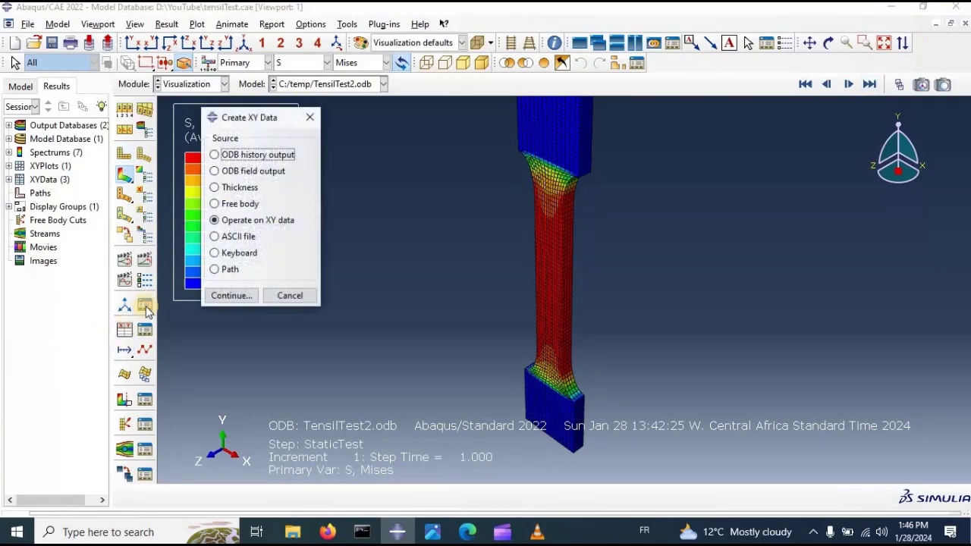
click(233, 171)
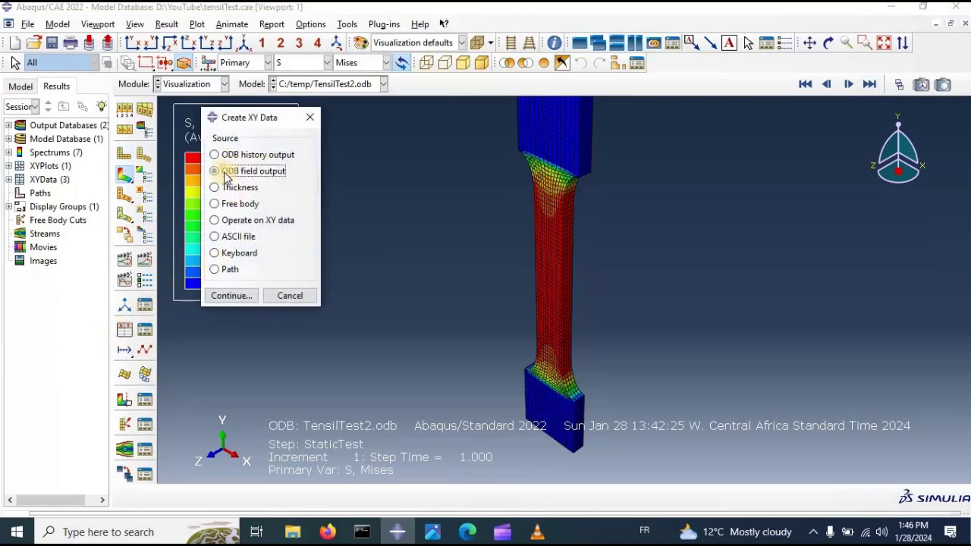
click(231, 296)
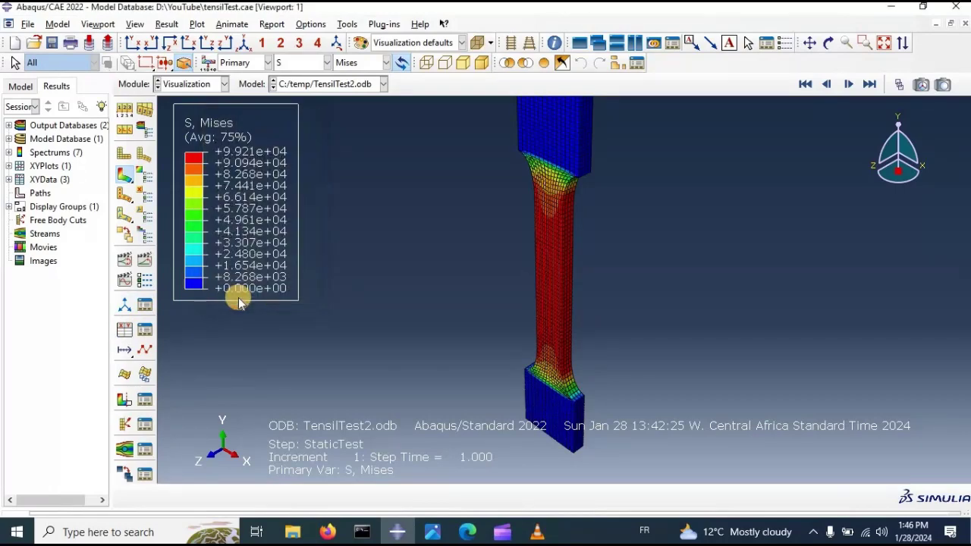
click(155, 241)
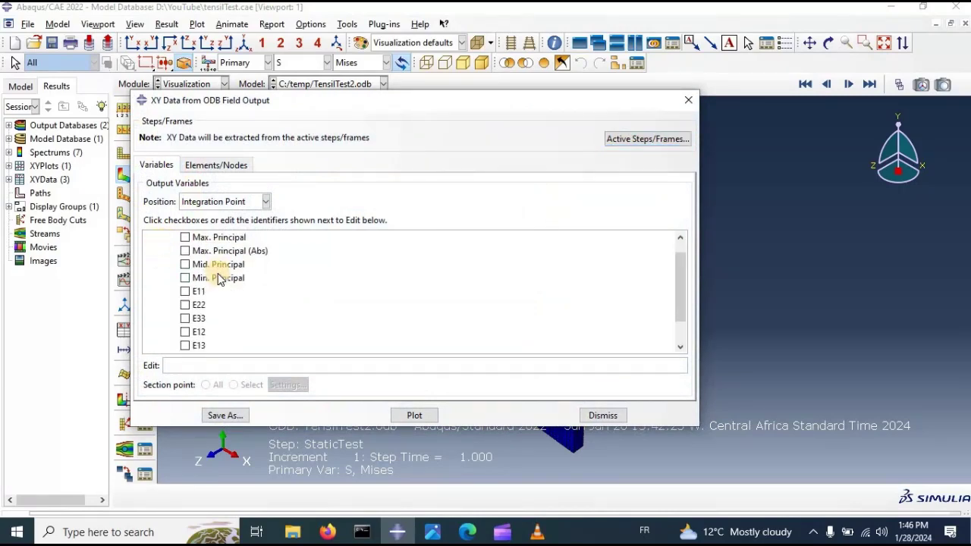
scroll(217, 281, down, 2)
scroll(186, 262, up, 2)
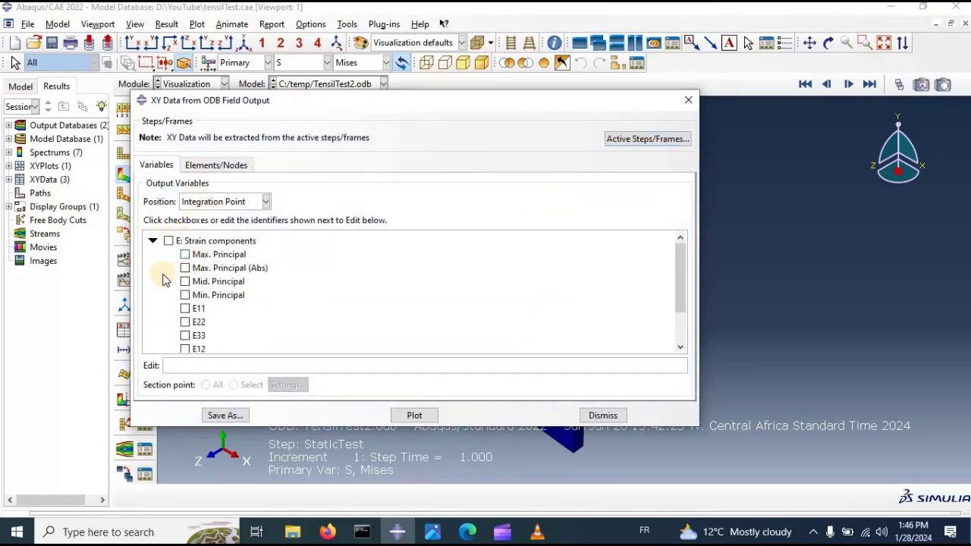
click(185, 323)
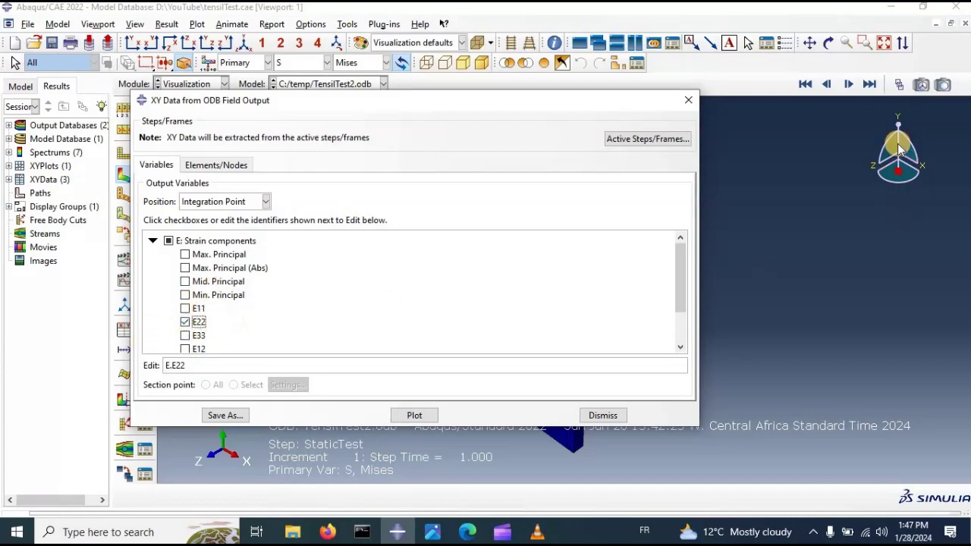
Step: Add stress component S22 to the selected output variables and try to plot them
click(153, 241)
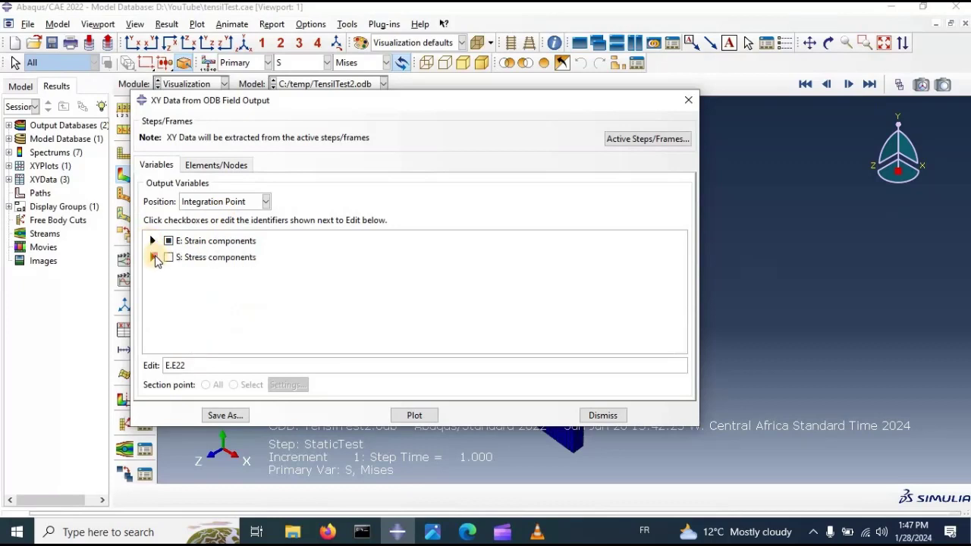
click(153, 258)
scroll(184, 307, down, 3)
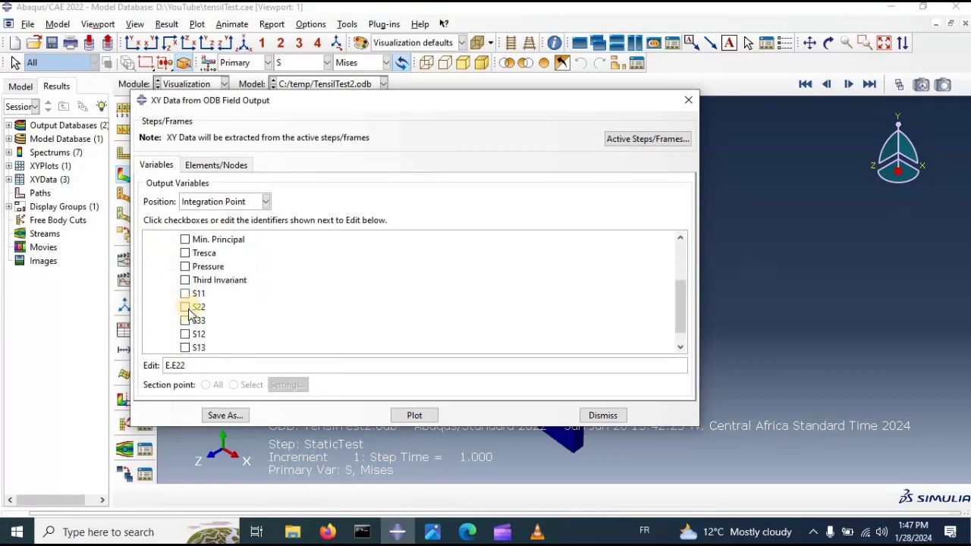
click(186, 308)
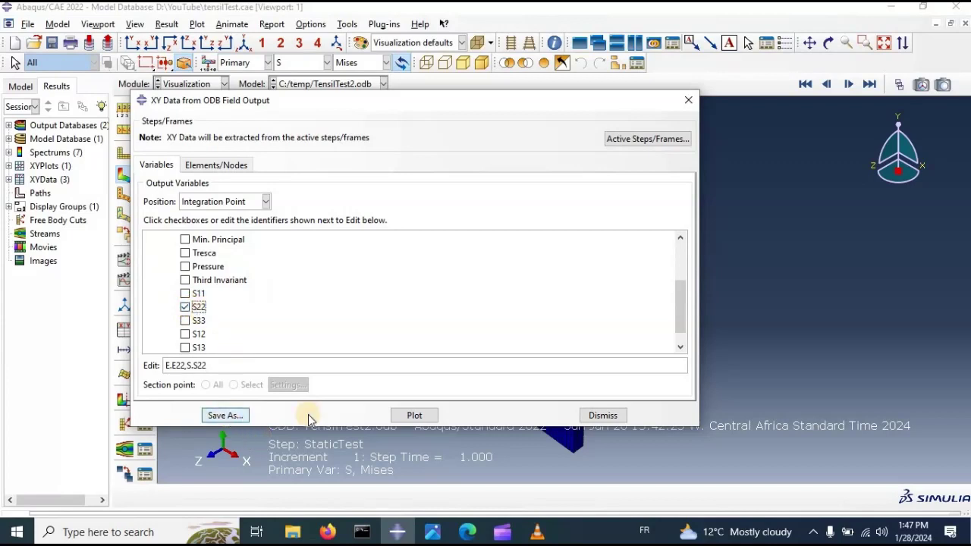
click(406, 417)
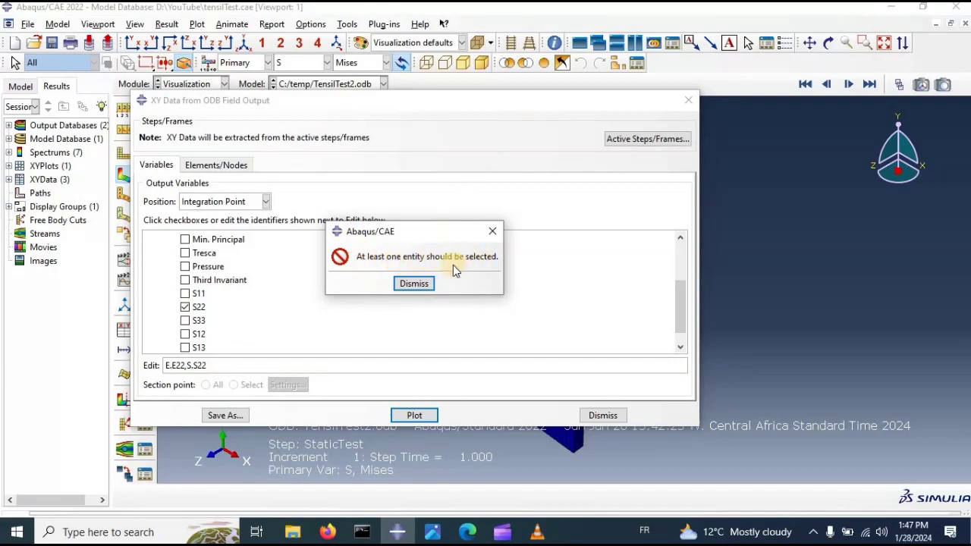
click(422, 284)
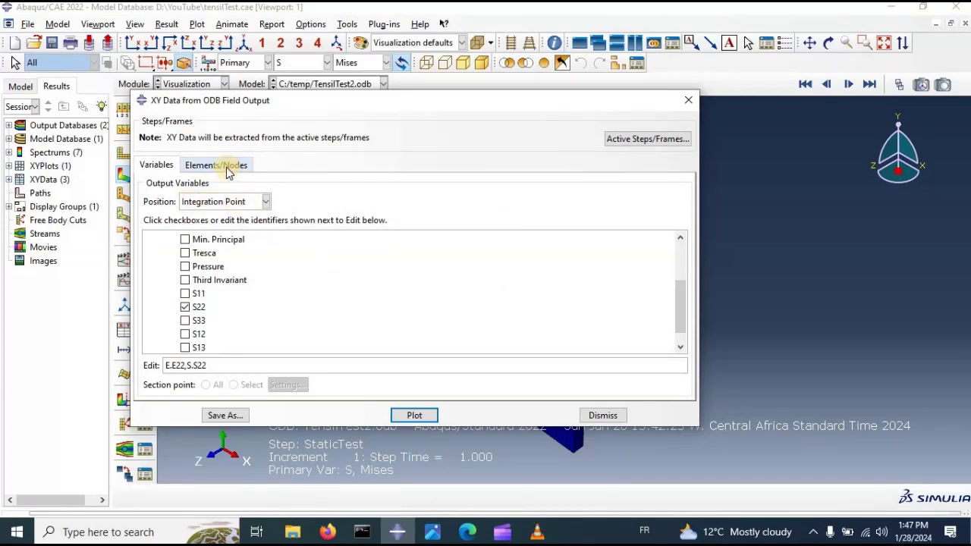
Step: Pick one element in the specimen's gauge section from the viewport for the extraction and enable highlighting of items in the viewport
click(227, 172)
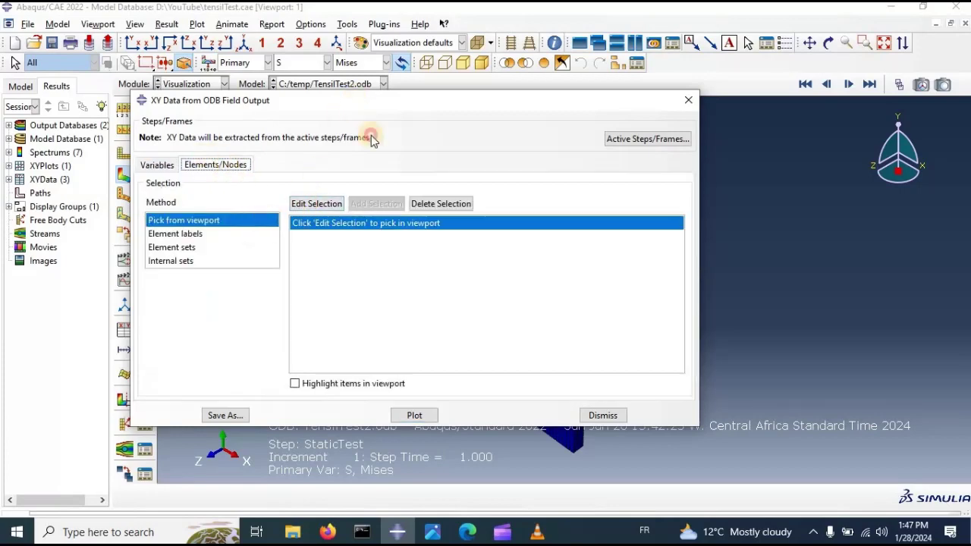
drag(371, 137, 827, 167)
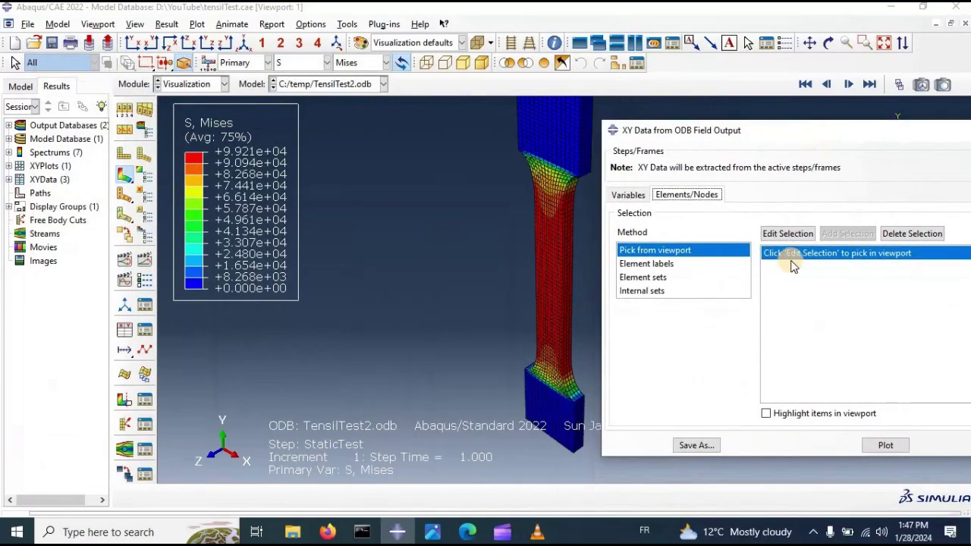
click(788, 233)
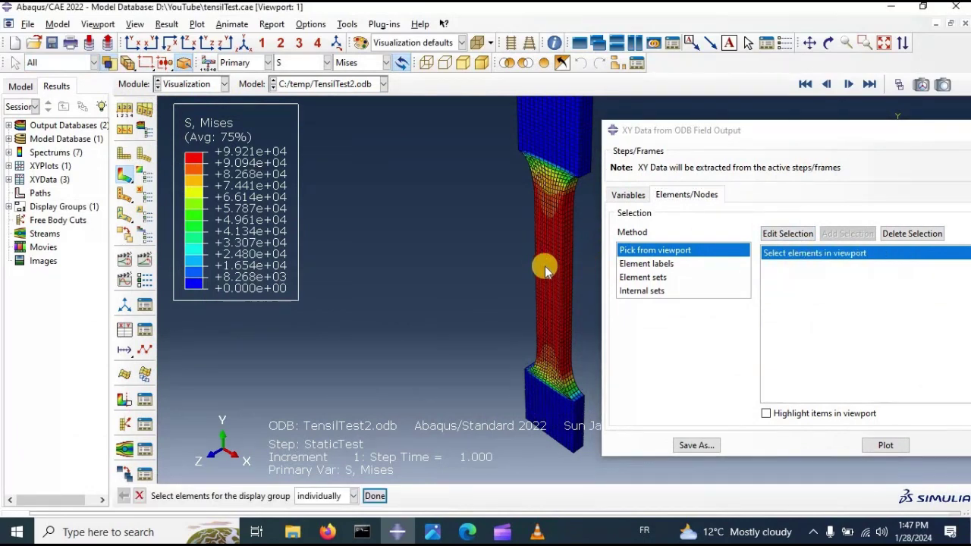
scroll(544, 267, up, 3)
scroll(551, 264, up, 2)
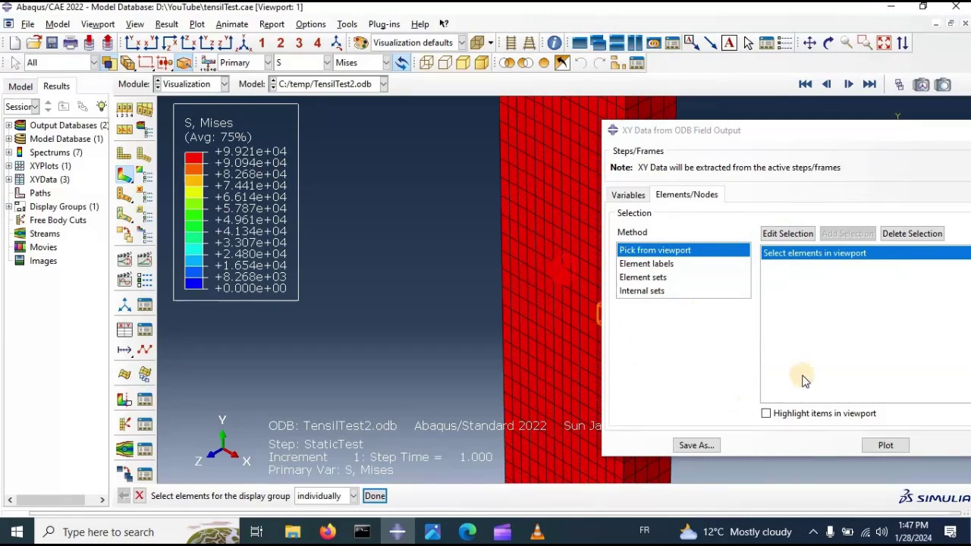
click(888, 446)
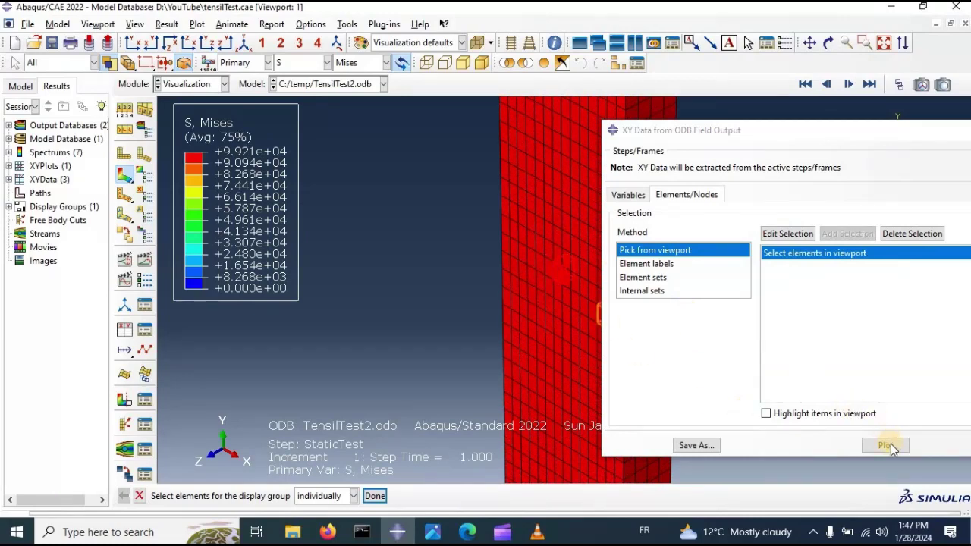
click(818, 255)
click(777, 283)
click(766, 414)
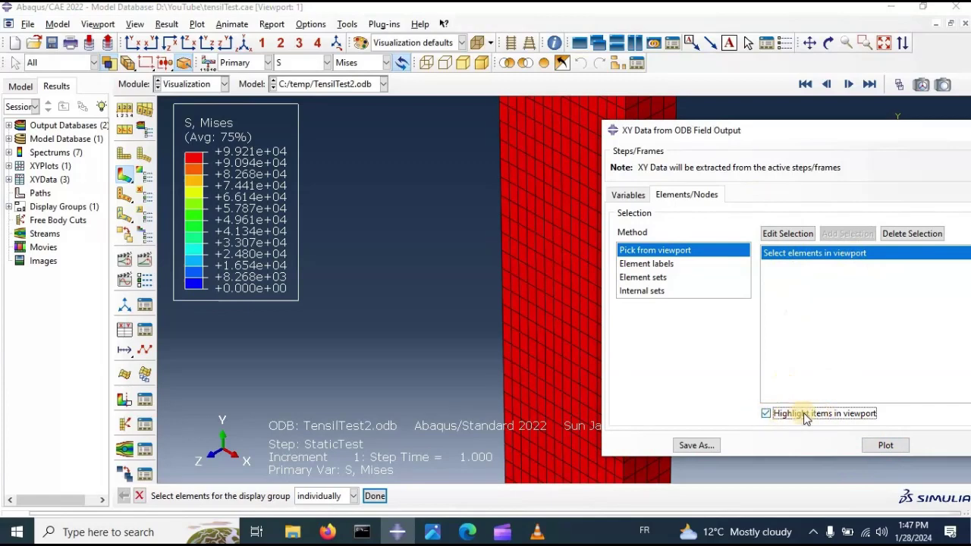
click(574, 248)
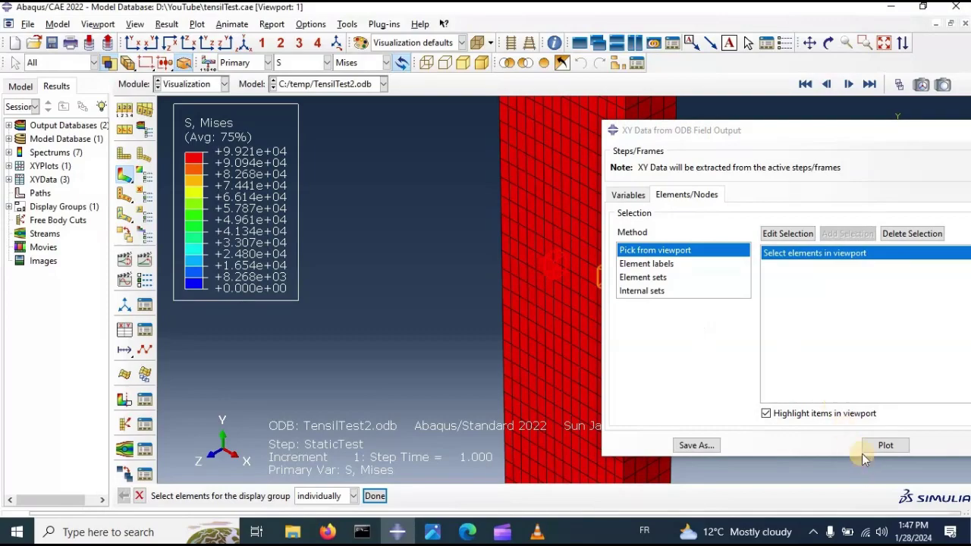
Step: Plot E22 and S22 of the picked element against time and uncover the curves for viewing
click(885, 446)
drag(683, 130, 216, 244)
drag(306, 88, 189, 229)
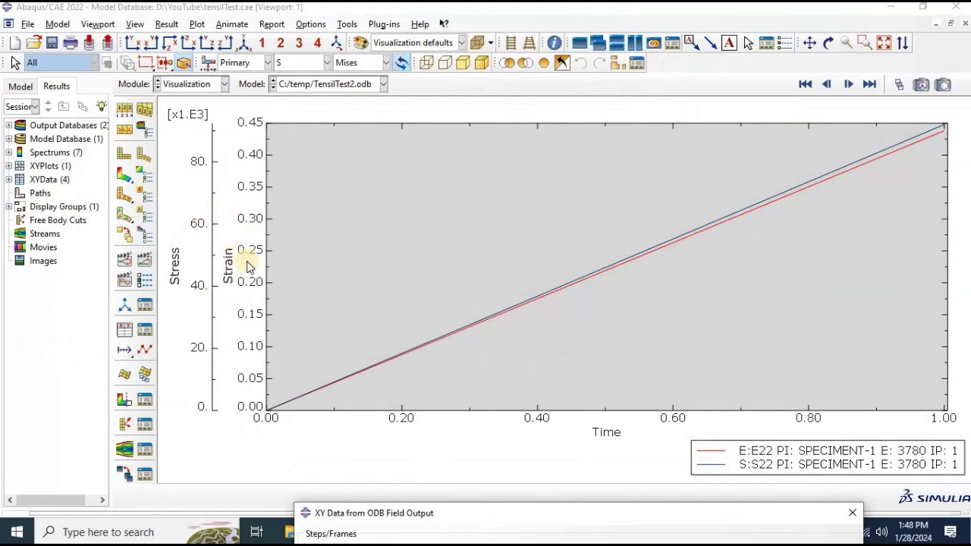
drag(524, 519, 487, 68)
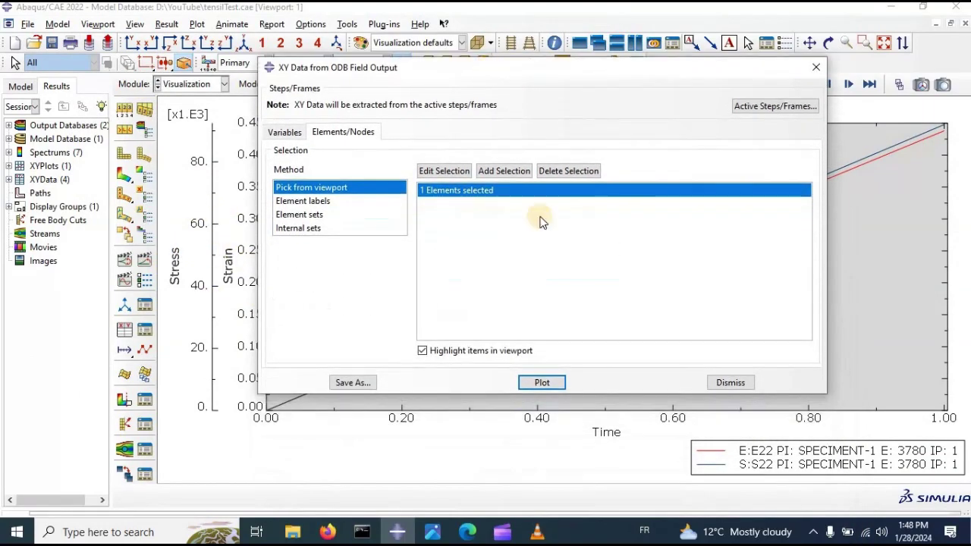
Step: Save the extracted E22 and S22 XY data with the "as is" operation and close the field output extraction dialog
click(352, 382)
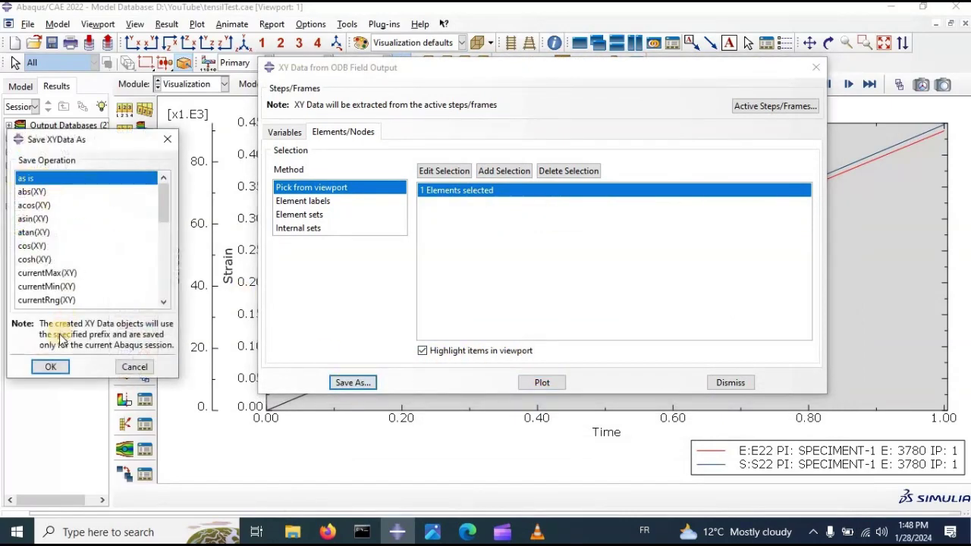
click(47, 369)
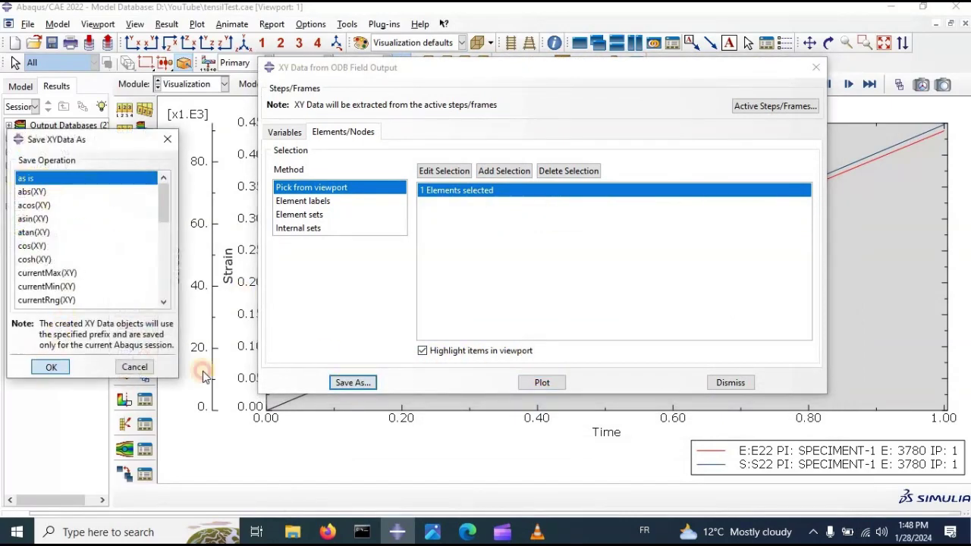
click(716, 387)
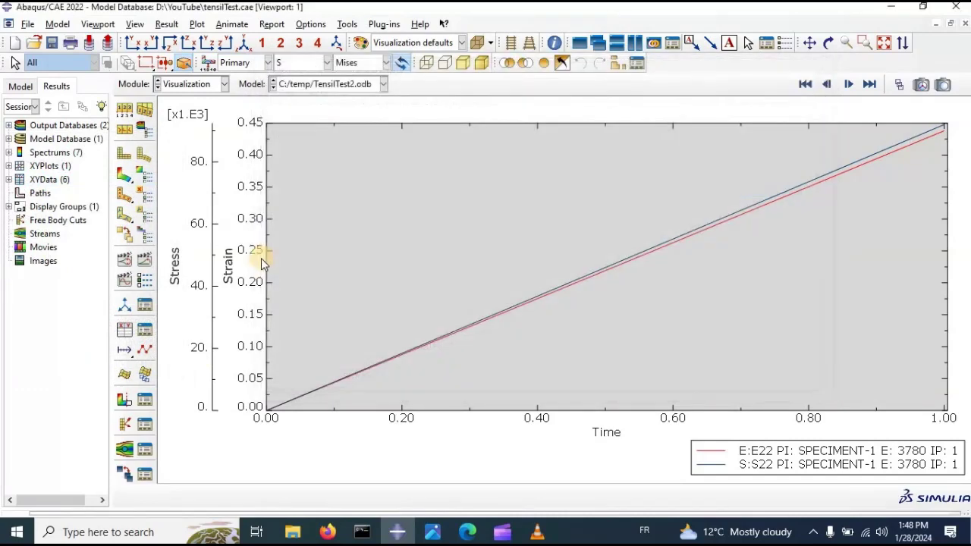
Step: Create XY data by operating on existing data, starting a combine(X,X) expression with the E:E22 curve as its first argument
click(124, 333)
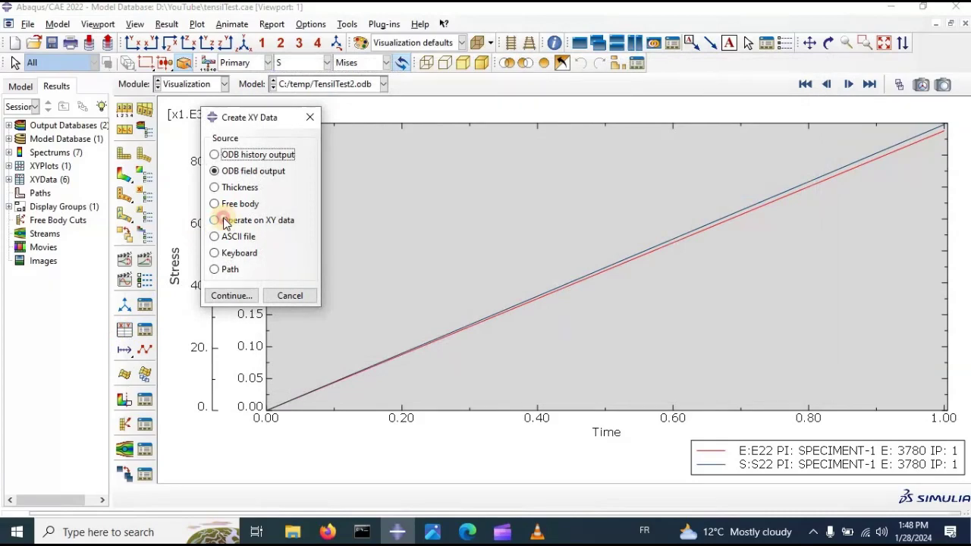
click(224, 222)
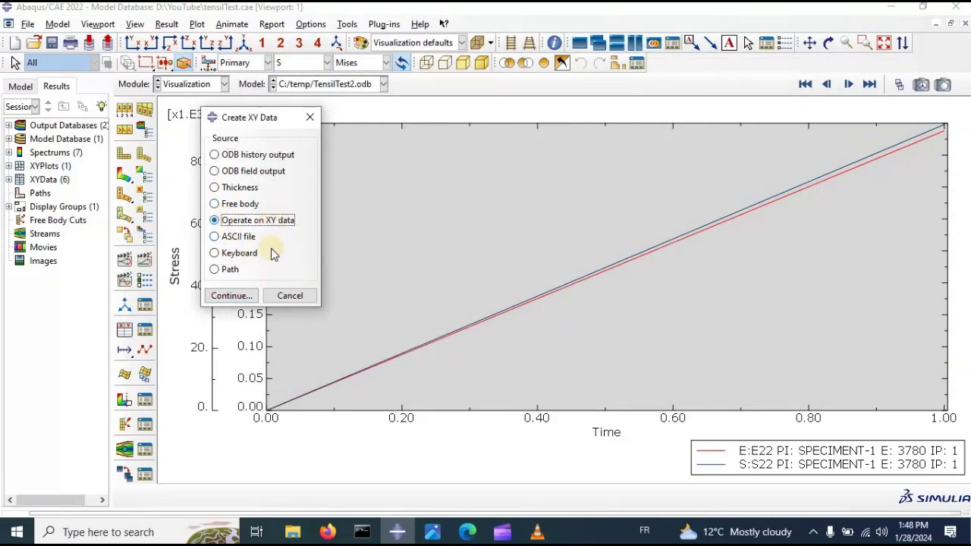
click(244, 296)
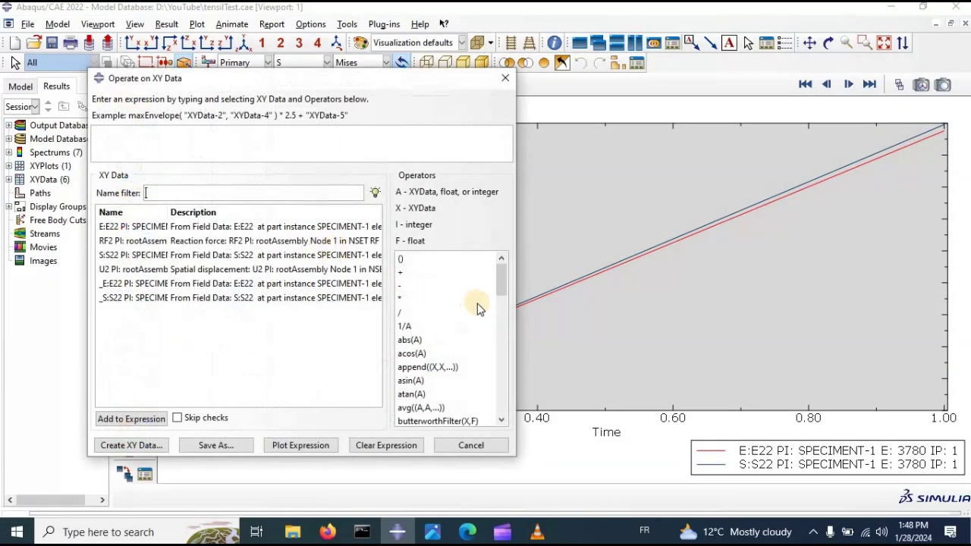
drag(503, 277, 480, 294)
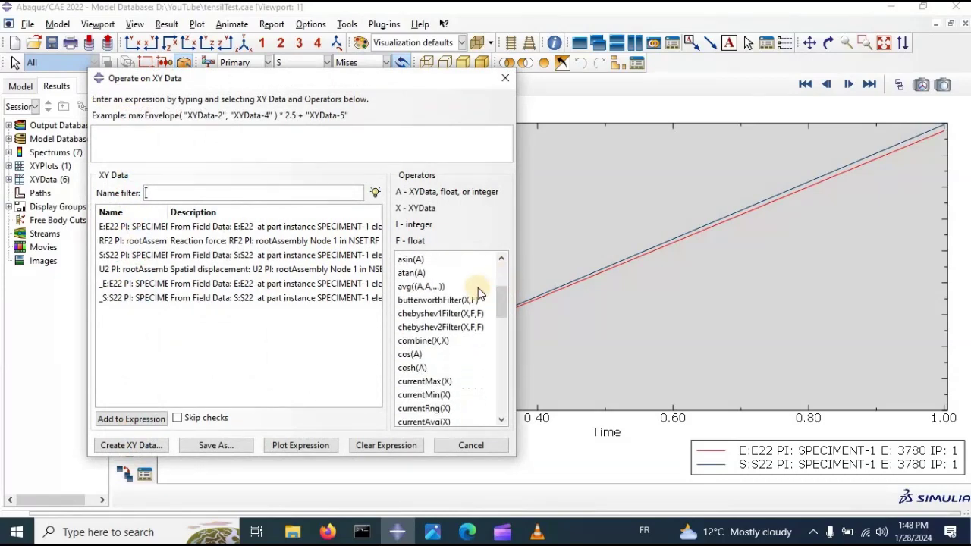
scroll(498, 290, up, 3)
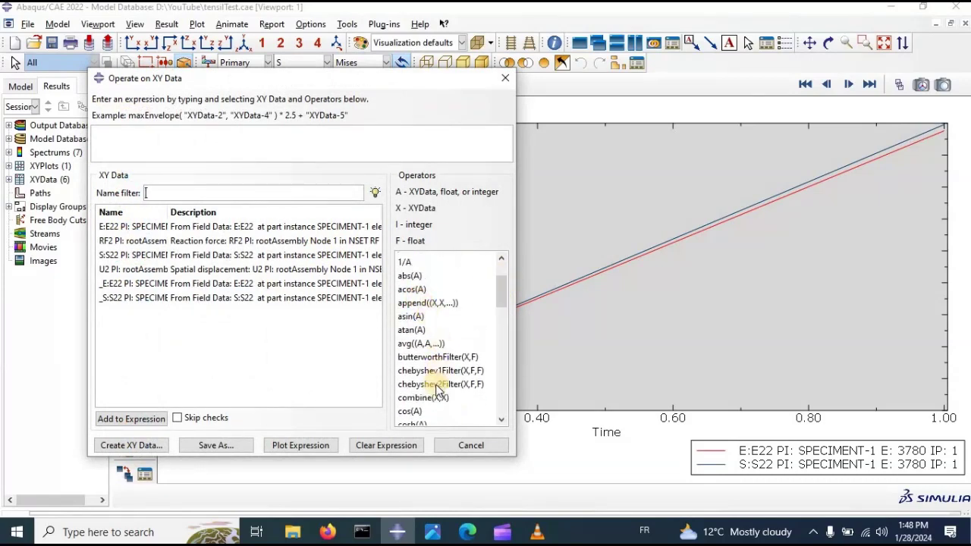
click(433, 397)
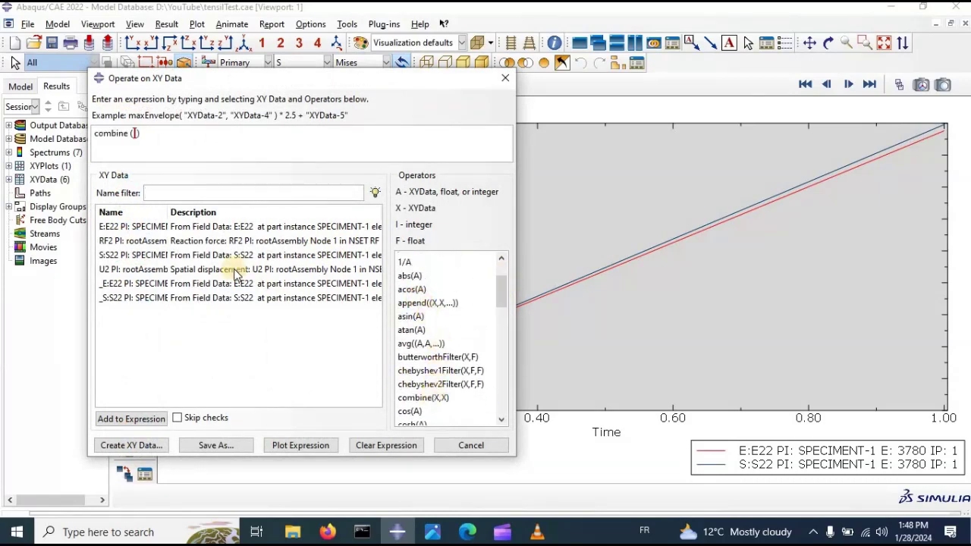
click(119, 228)
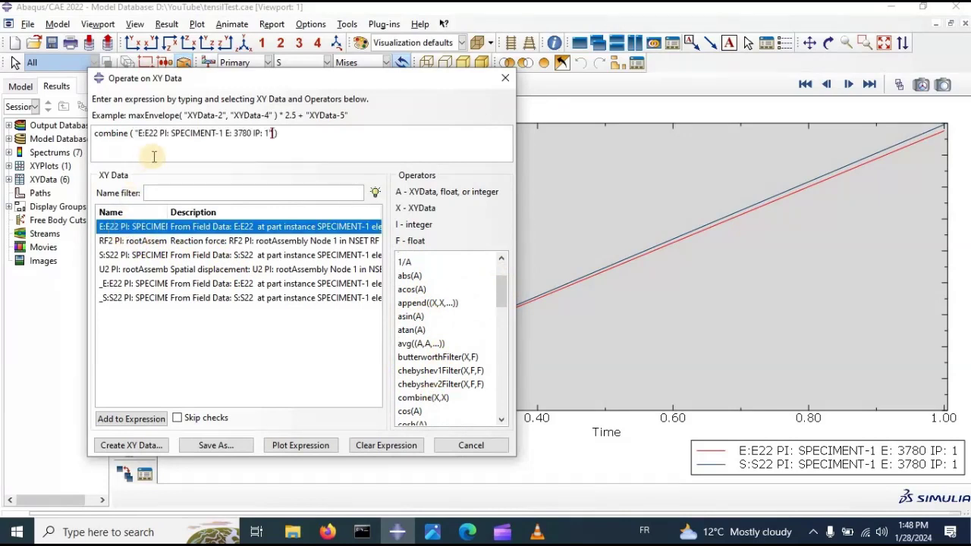
drag(137, 133, 270, 133)
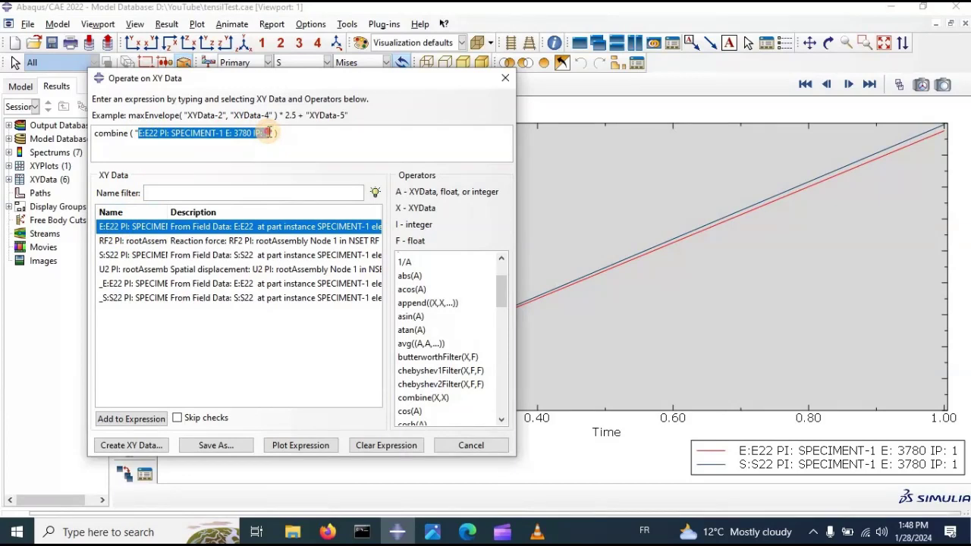
click(121, 240)
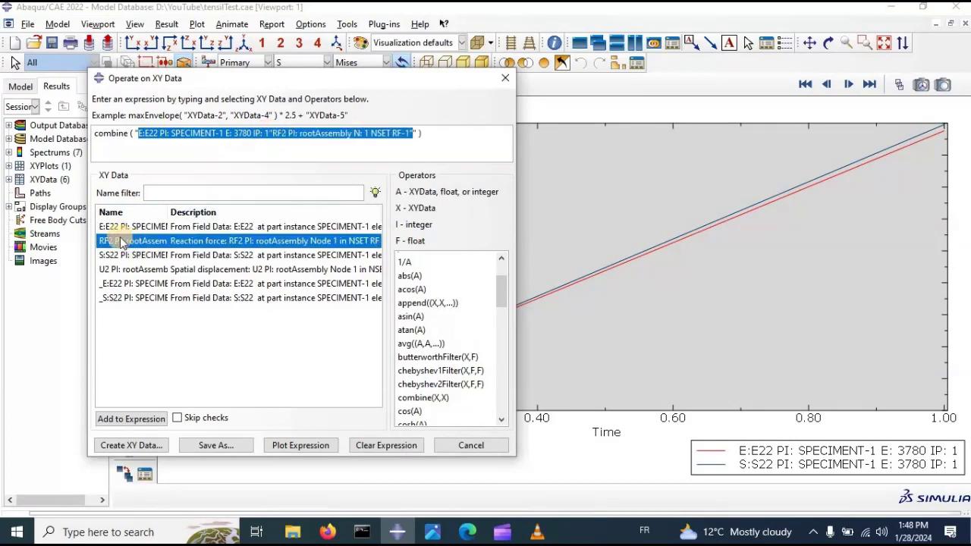
click(414, 133)
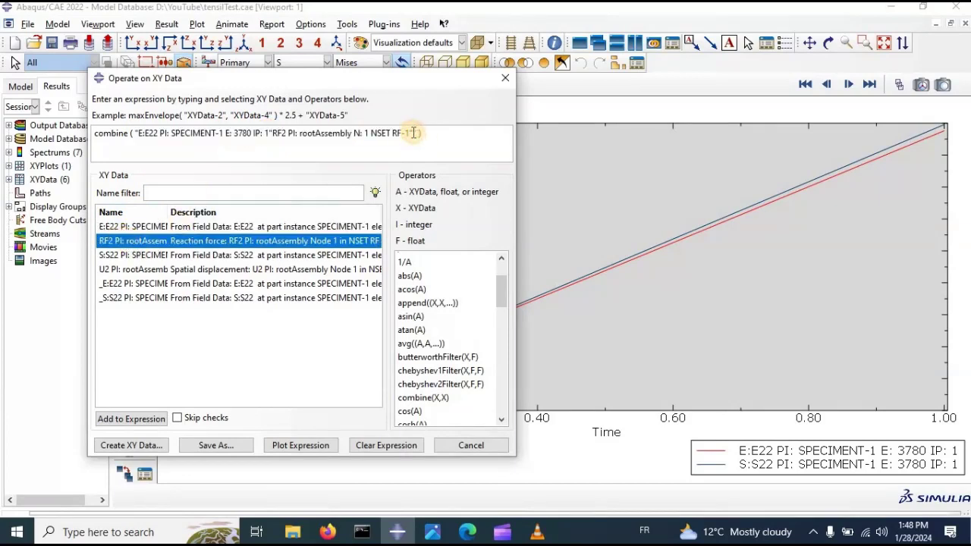
drag(414, 133, 272, 133)
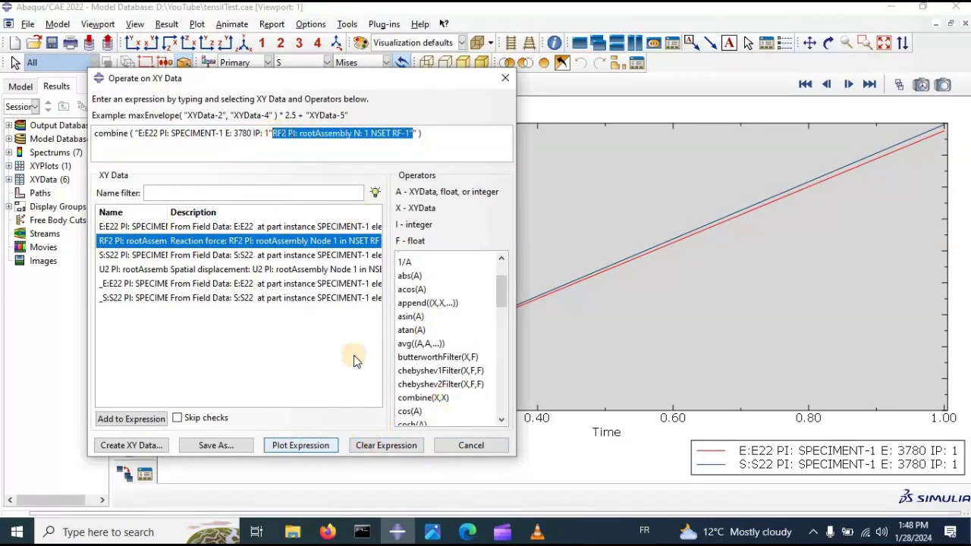
key(BackSpace)
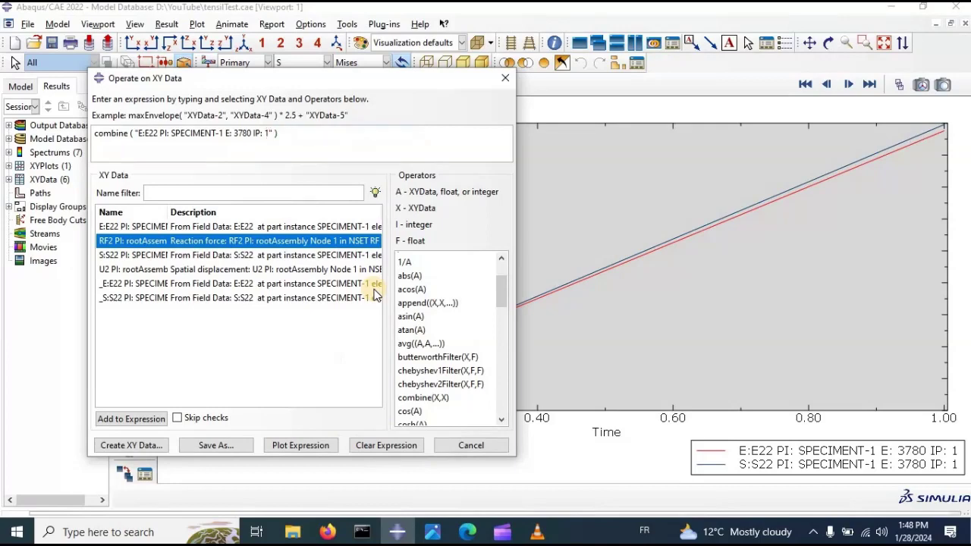
Step: Add the S:S22 curve as the second combine argument, plot the stress–strain expression and close the Operate on XY Data dialog
double_click(118, 258)
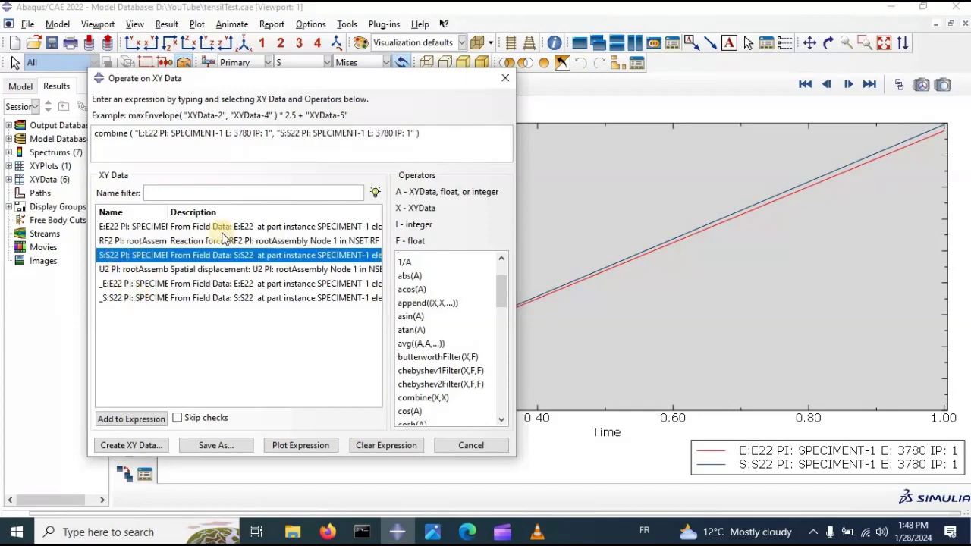
click(292, 446)
drag(406, 82, 517, 496)
drag(410, 492, 699, 10)
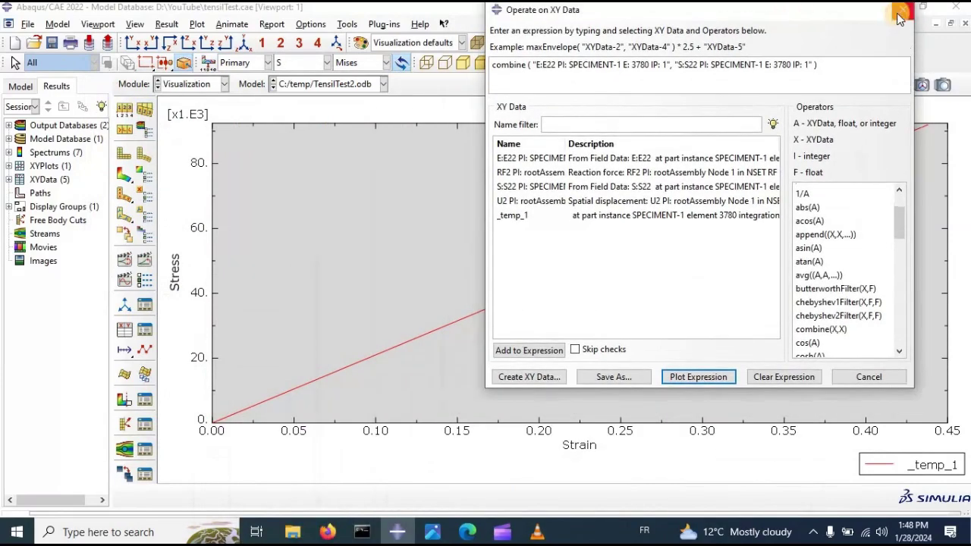
click(903, 9)
Step: Inspect the strain axis, the stress axis and the plotted stress–strain curve
click(599, 447)
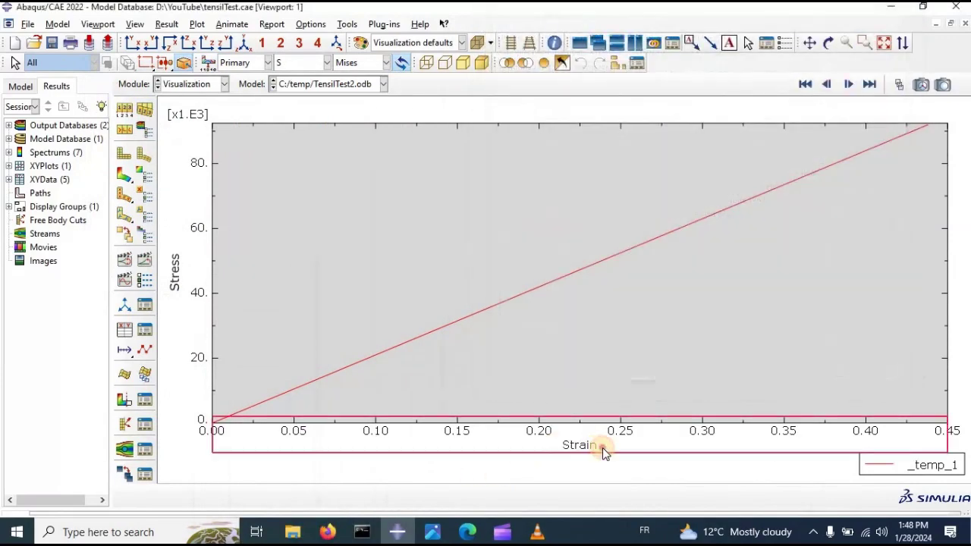
click(173, 256)
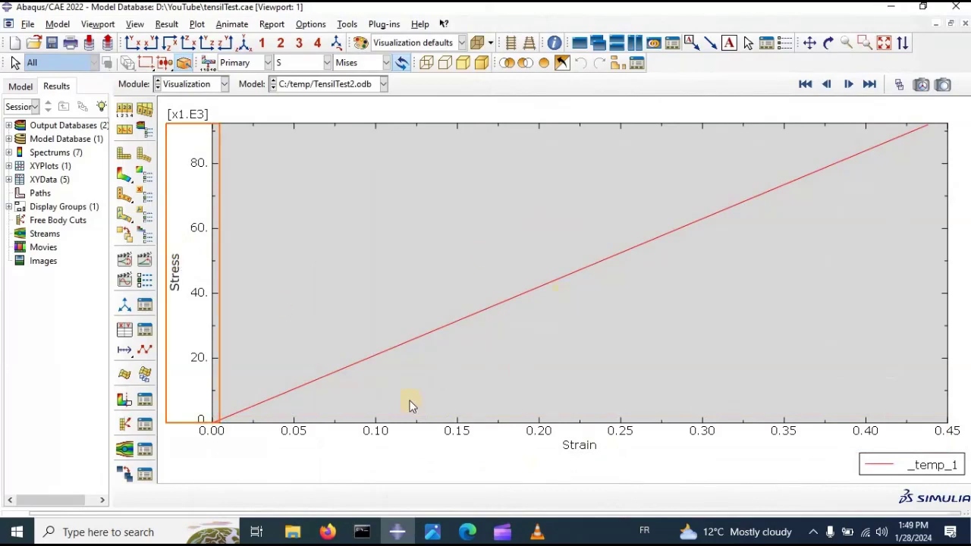
click(521, 268)
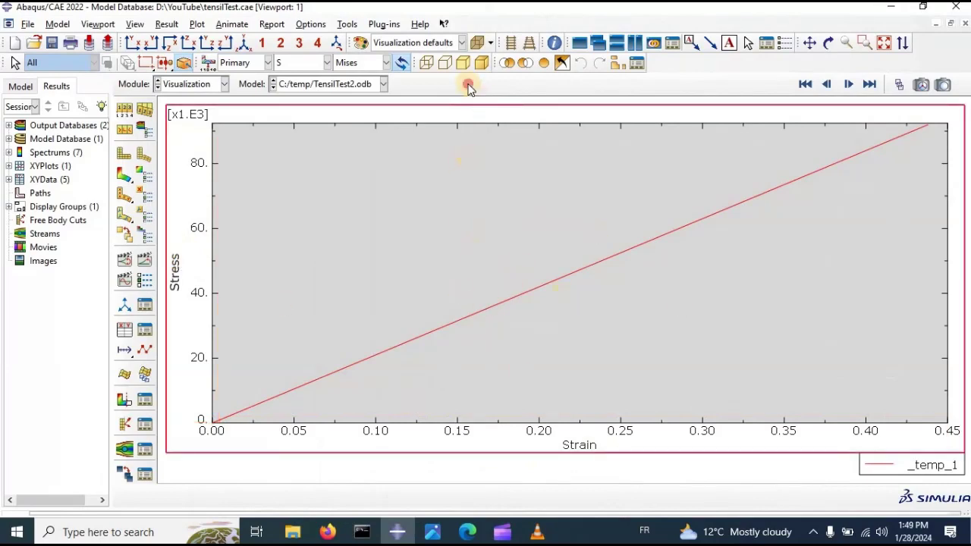